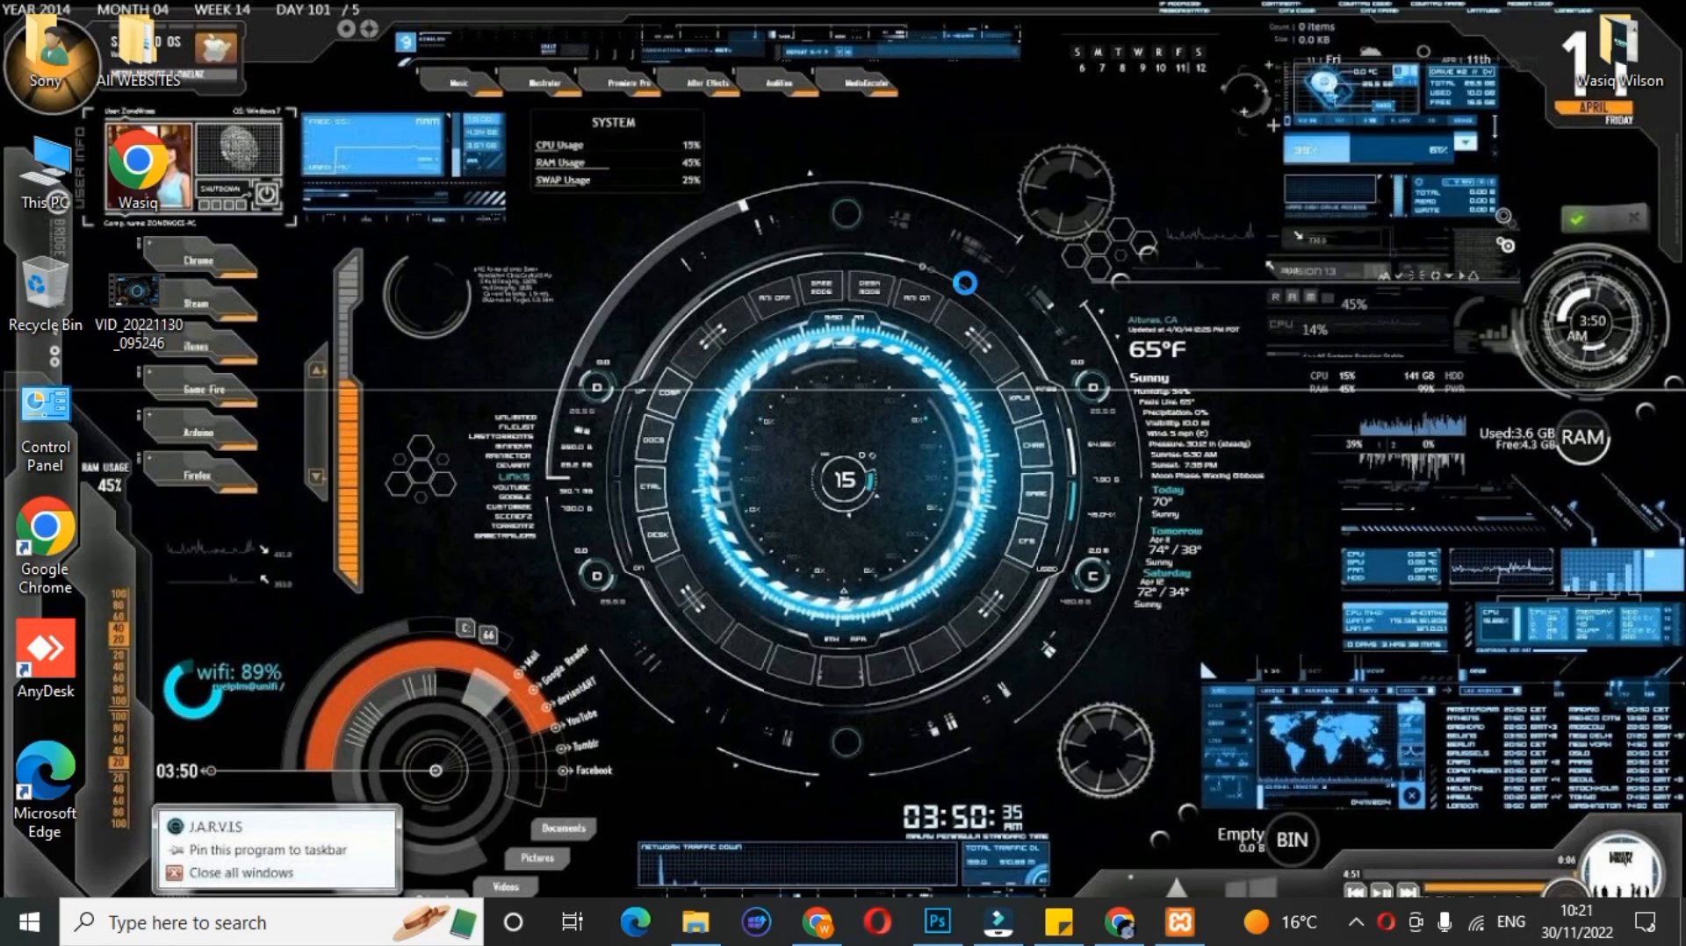
{"action": "right_click", "coordinate": [964, 282]}
{"action": "left_click", "coordinate": [1026, 353]}
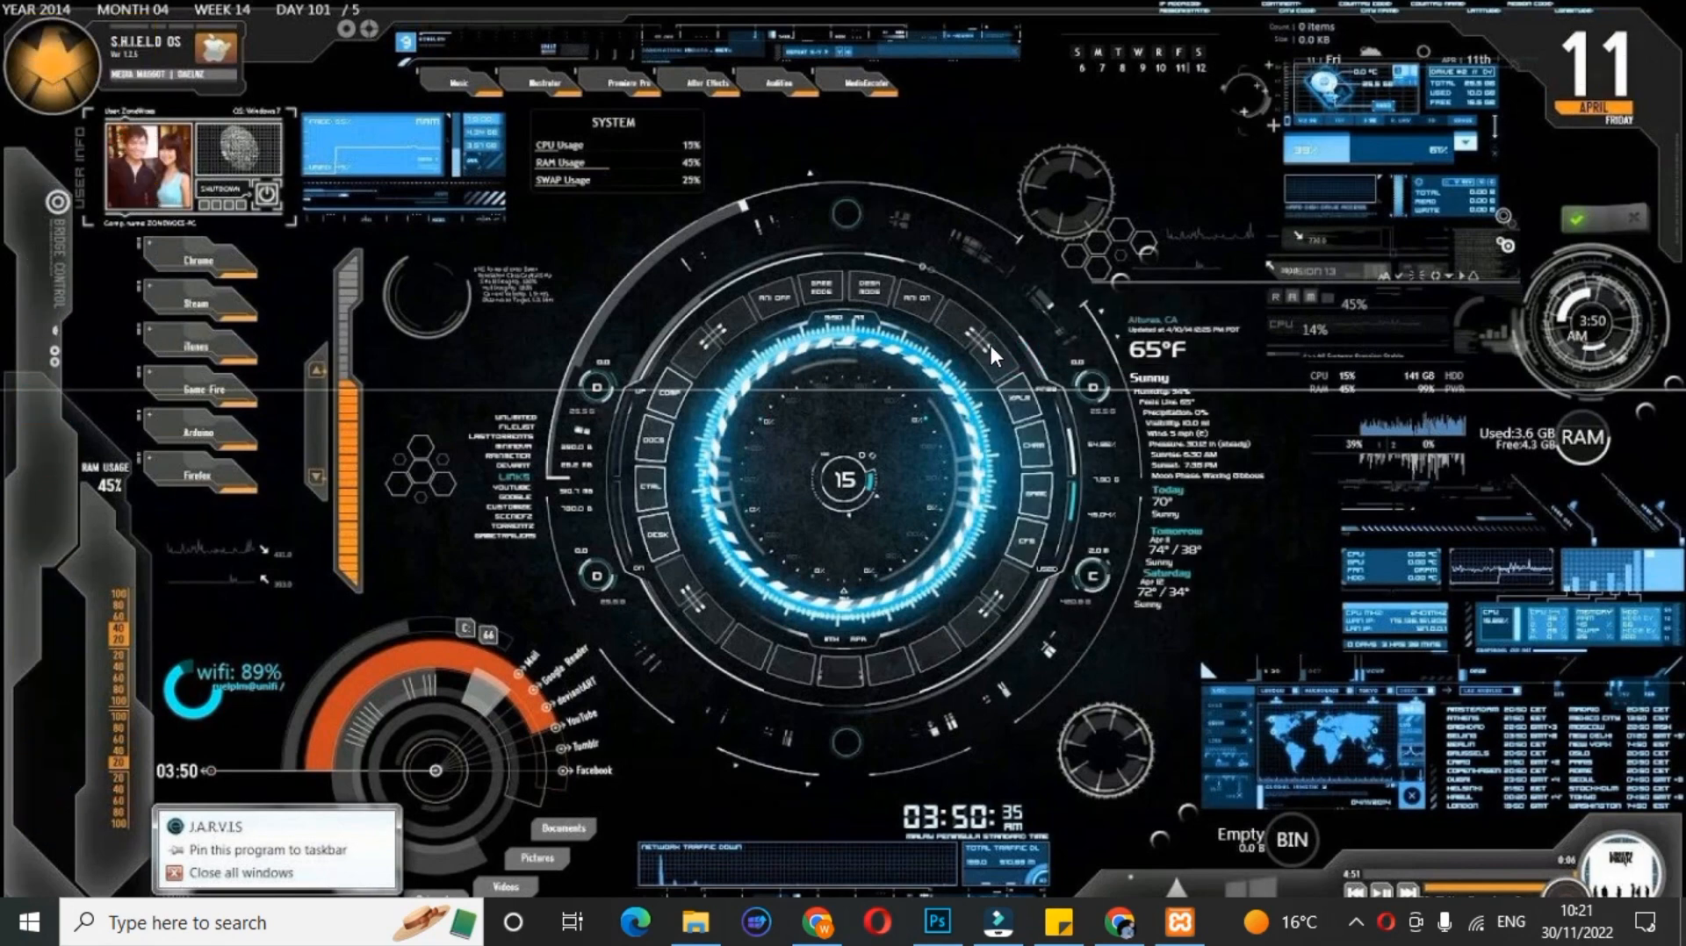
Step: Start the Apache and MySQL modules in the XAMPP Control Panel and minimize its window
{"action": "left_click", "coordinate": [1179, 922]}
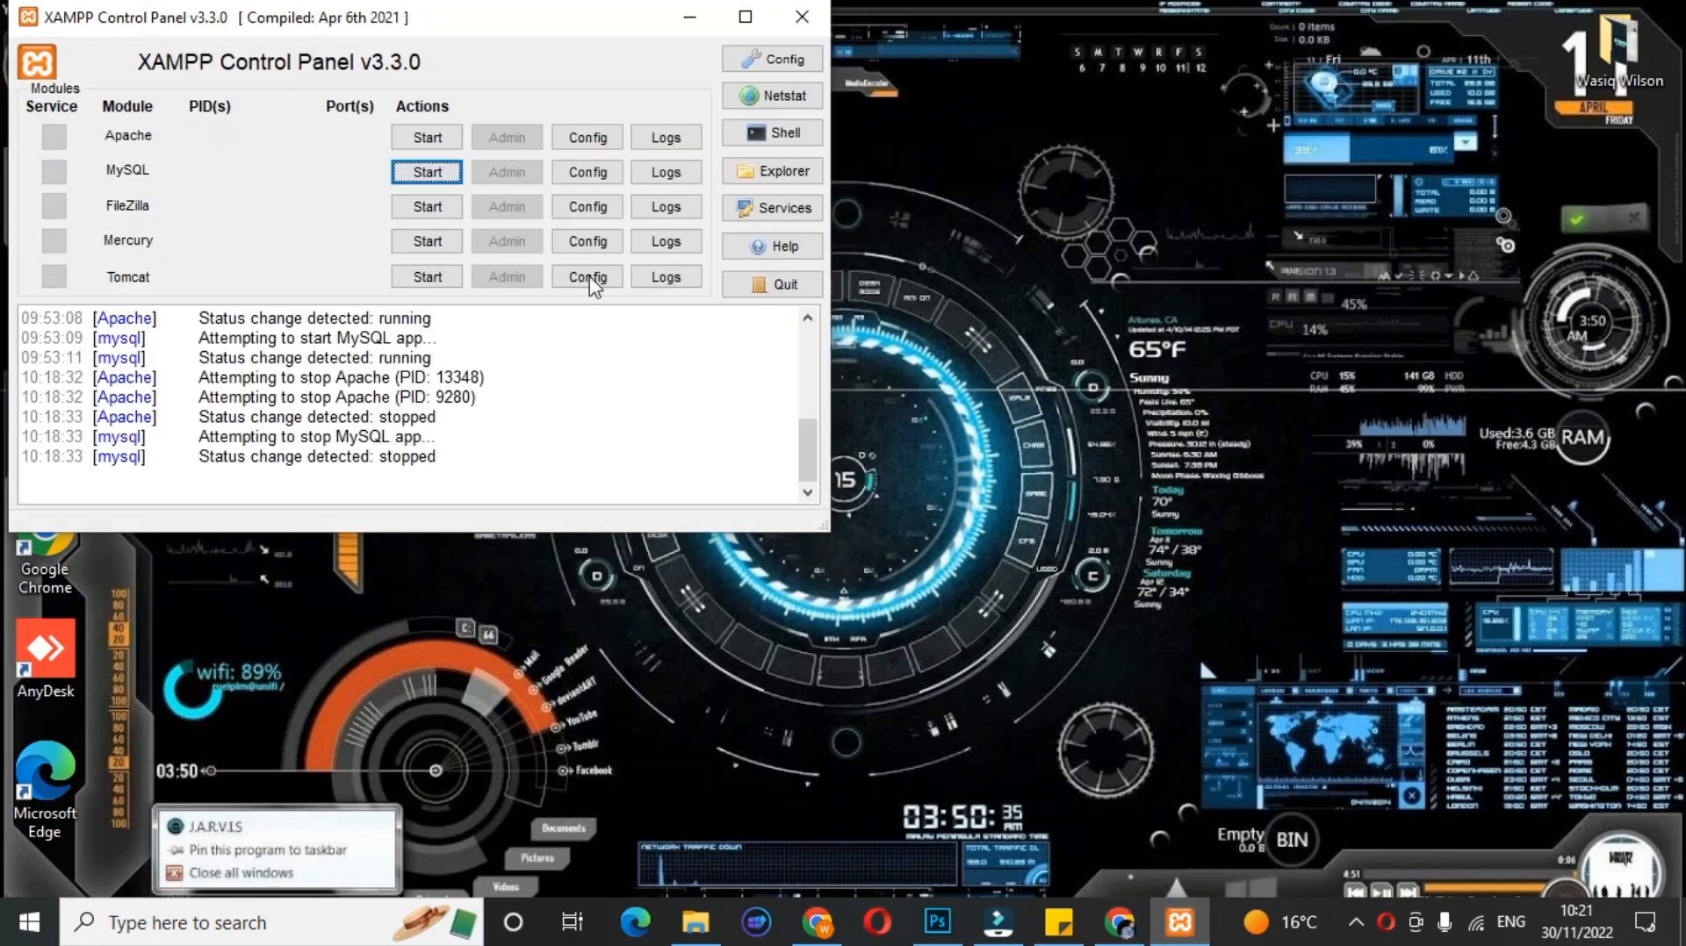
{"action": "left_click", "coordinate": [426, 138]}
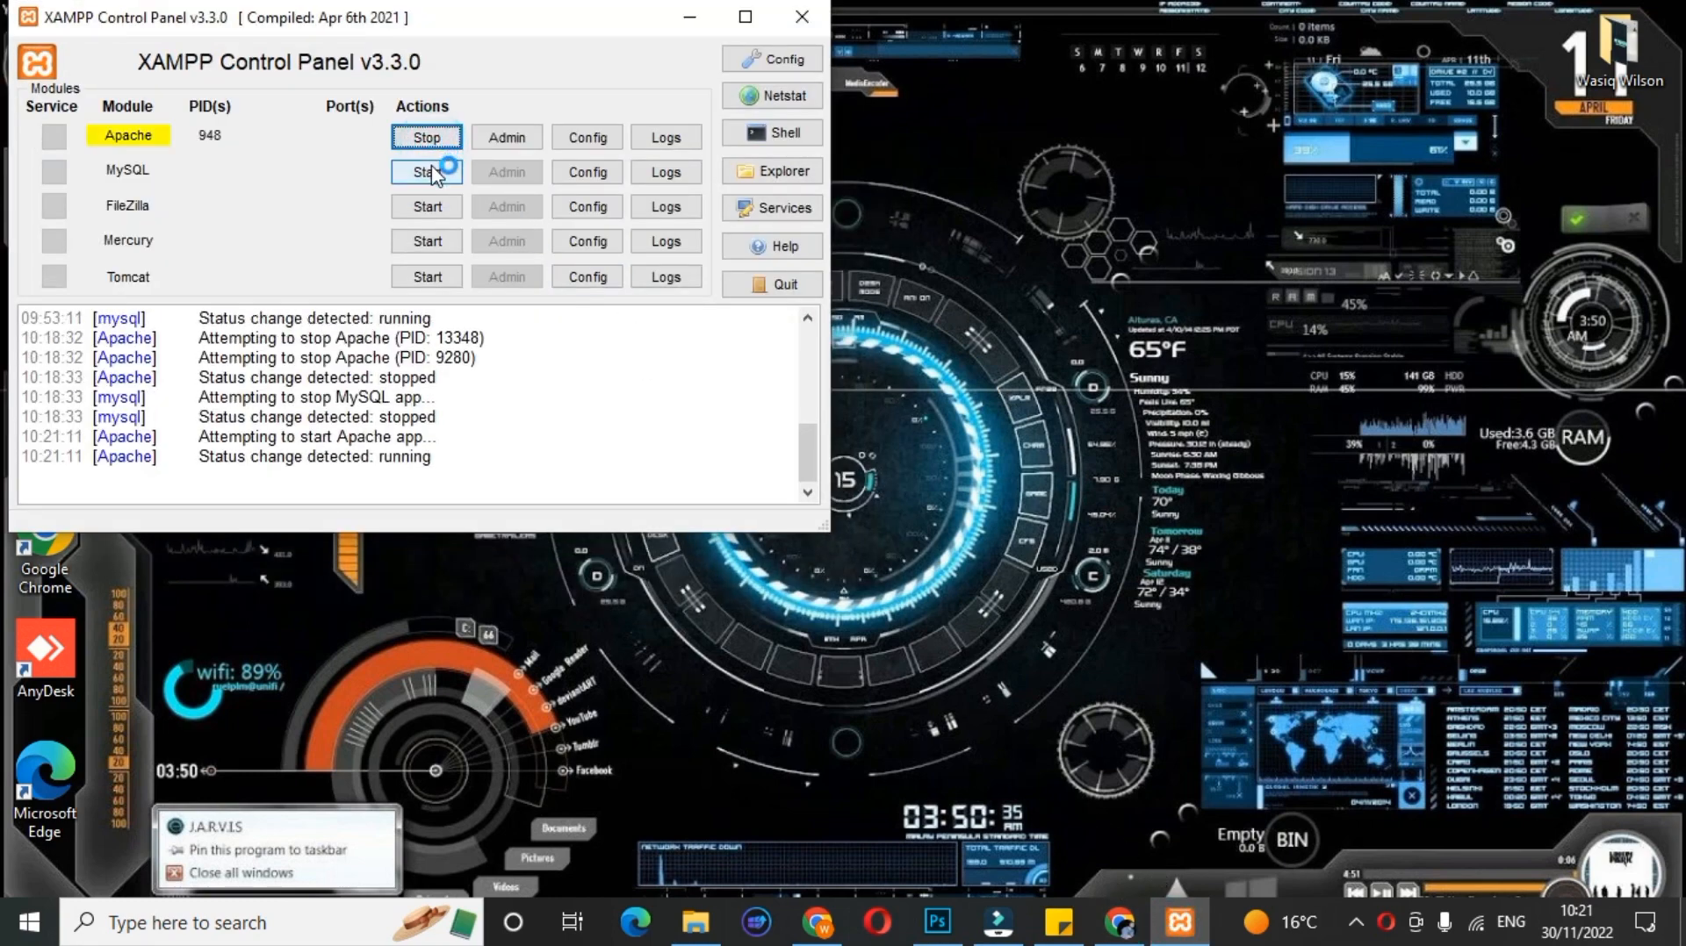
{"action": "left_click", "coordinate": [430, 172]}
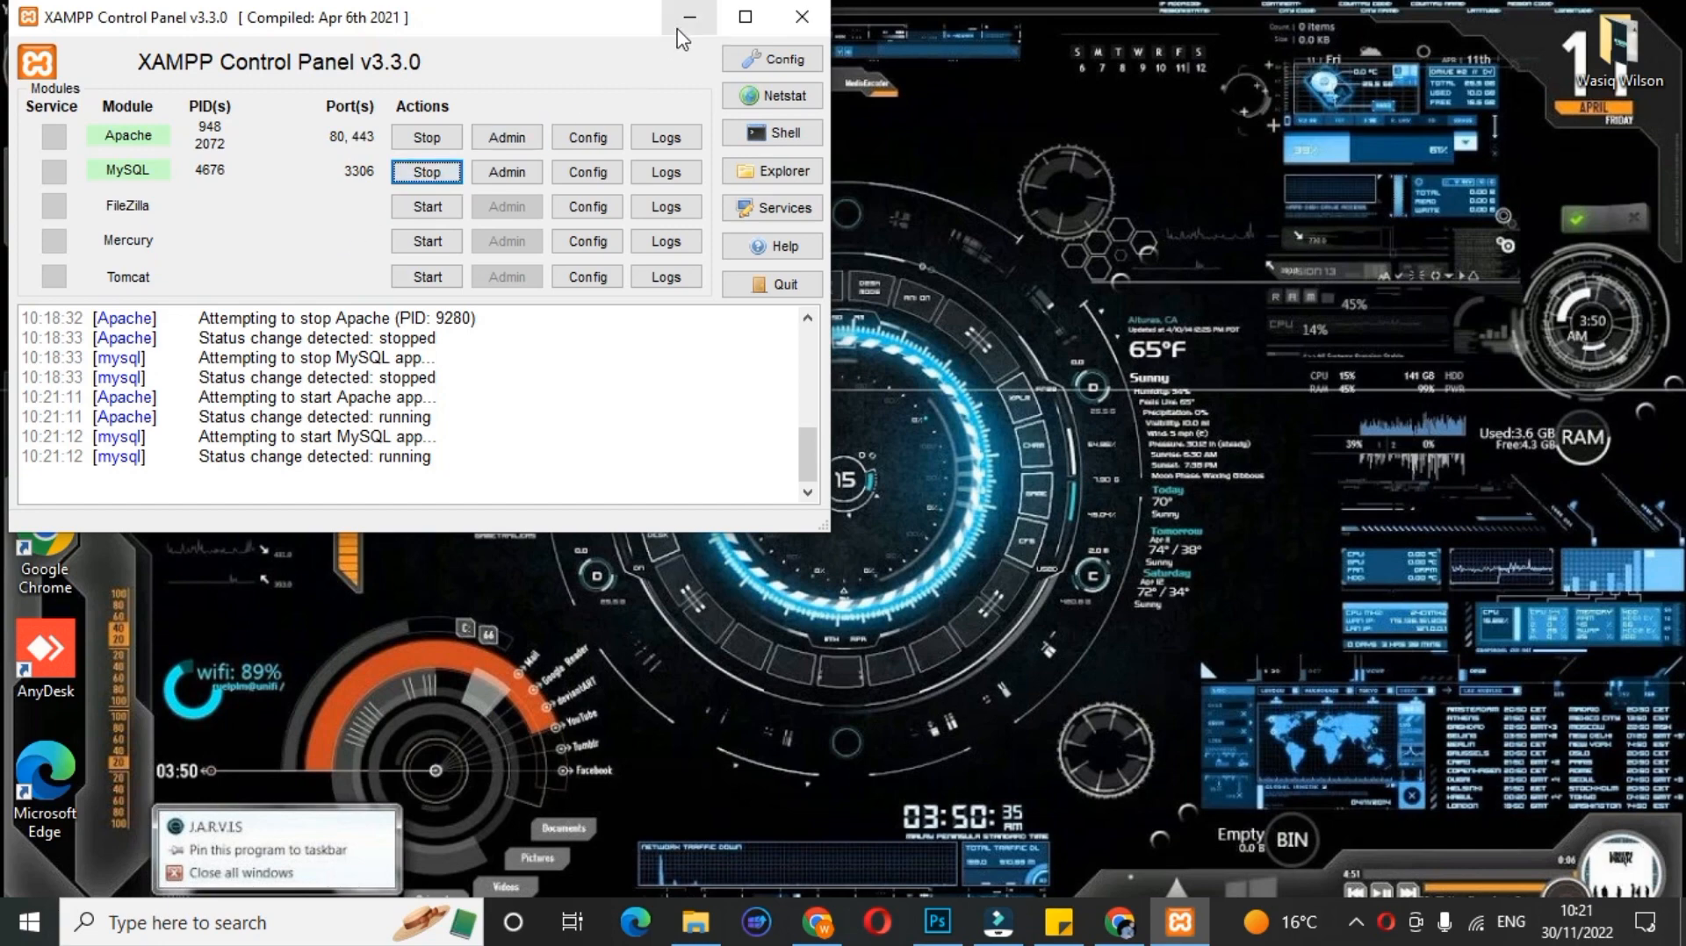
{"action": "left_click", "coordinate": [683, 26]}
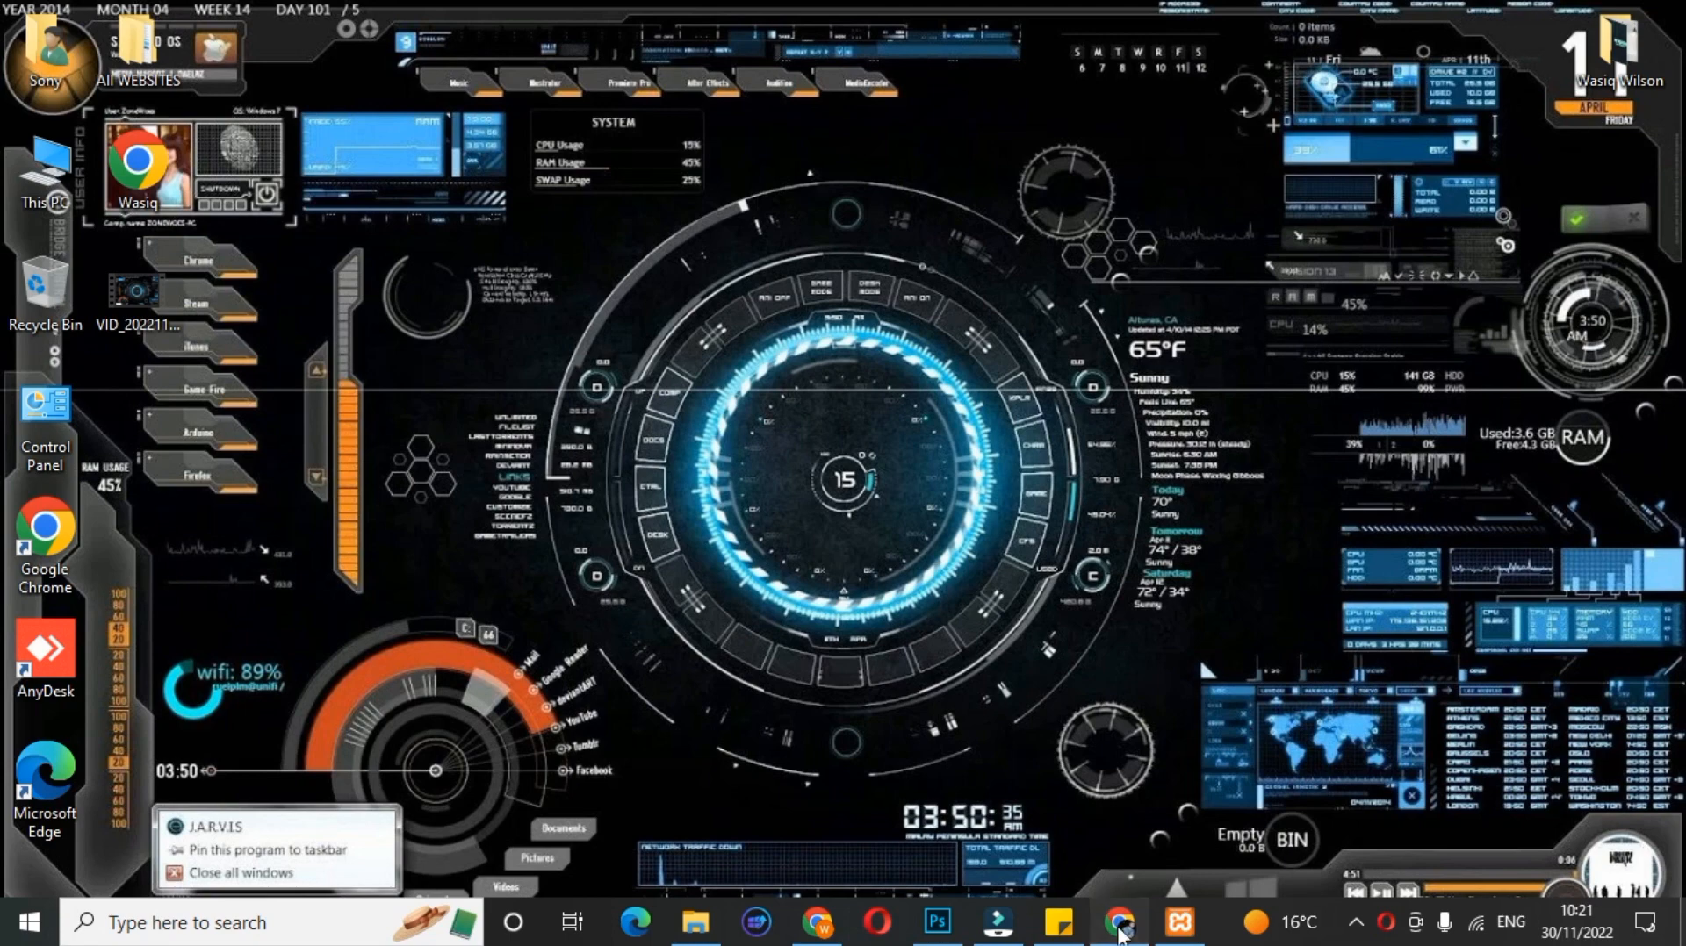
Step: Switch to Chrome, load localhost/mraquarius.com and try the "Subscribe The Channel" button on the home page slider
{"action": "left_click", "coordinate": [1119, 920]}
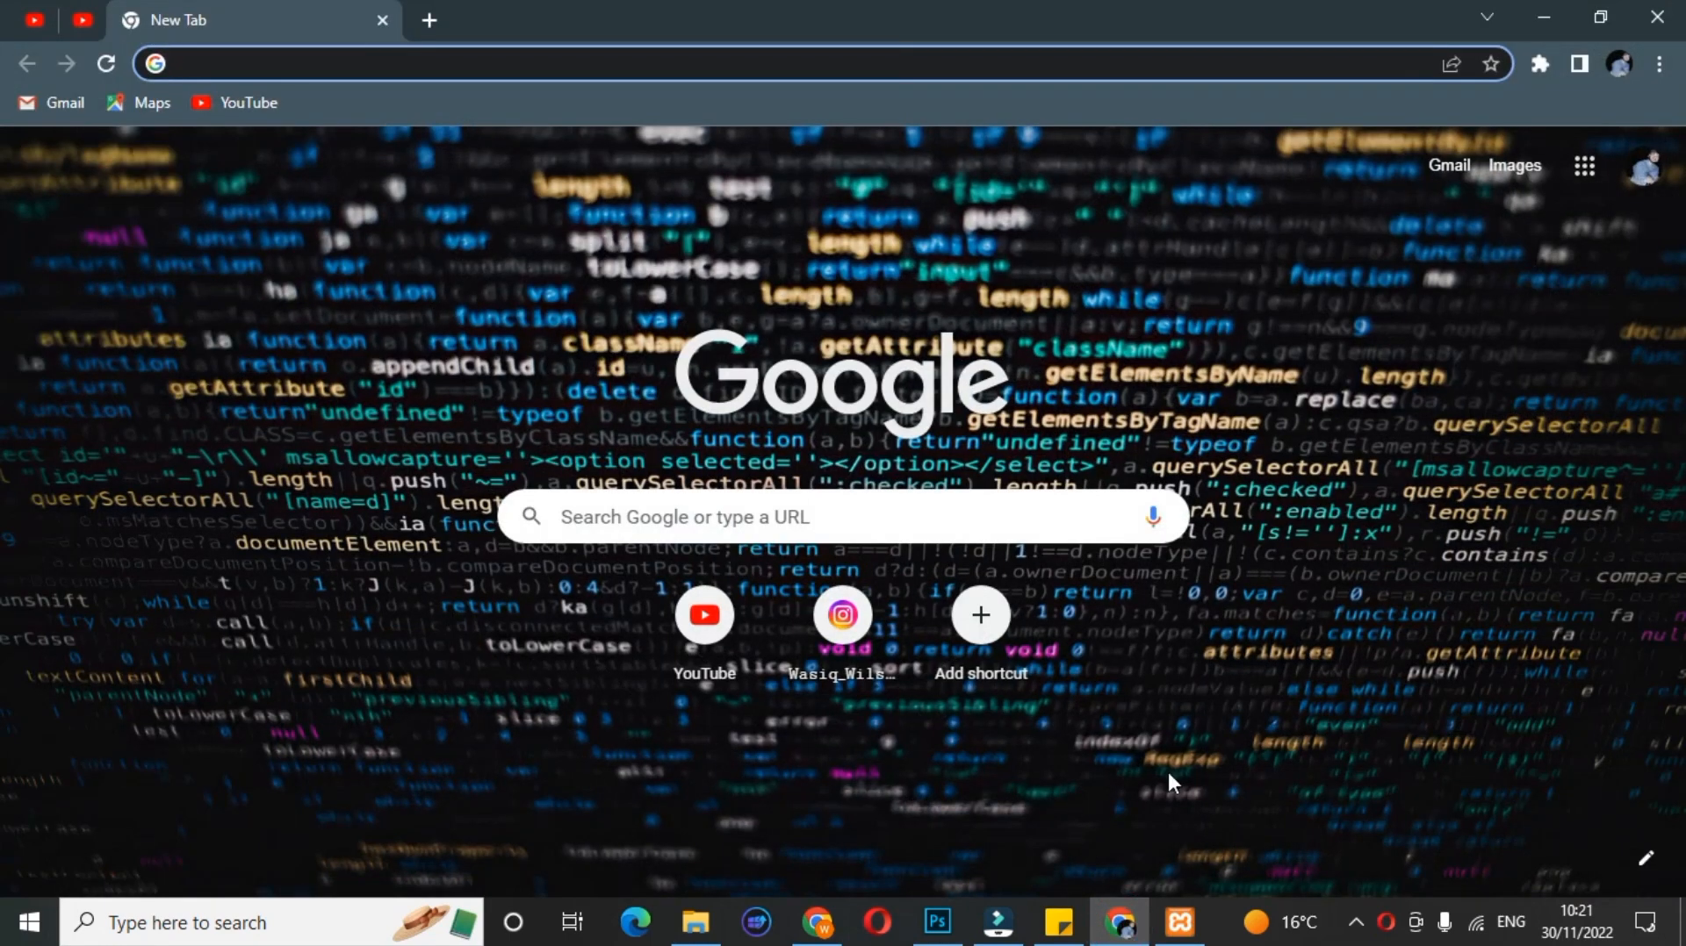
{"action": "type", "text": "loca"}
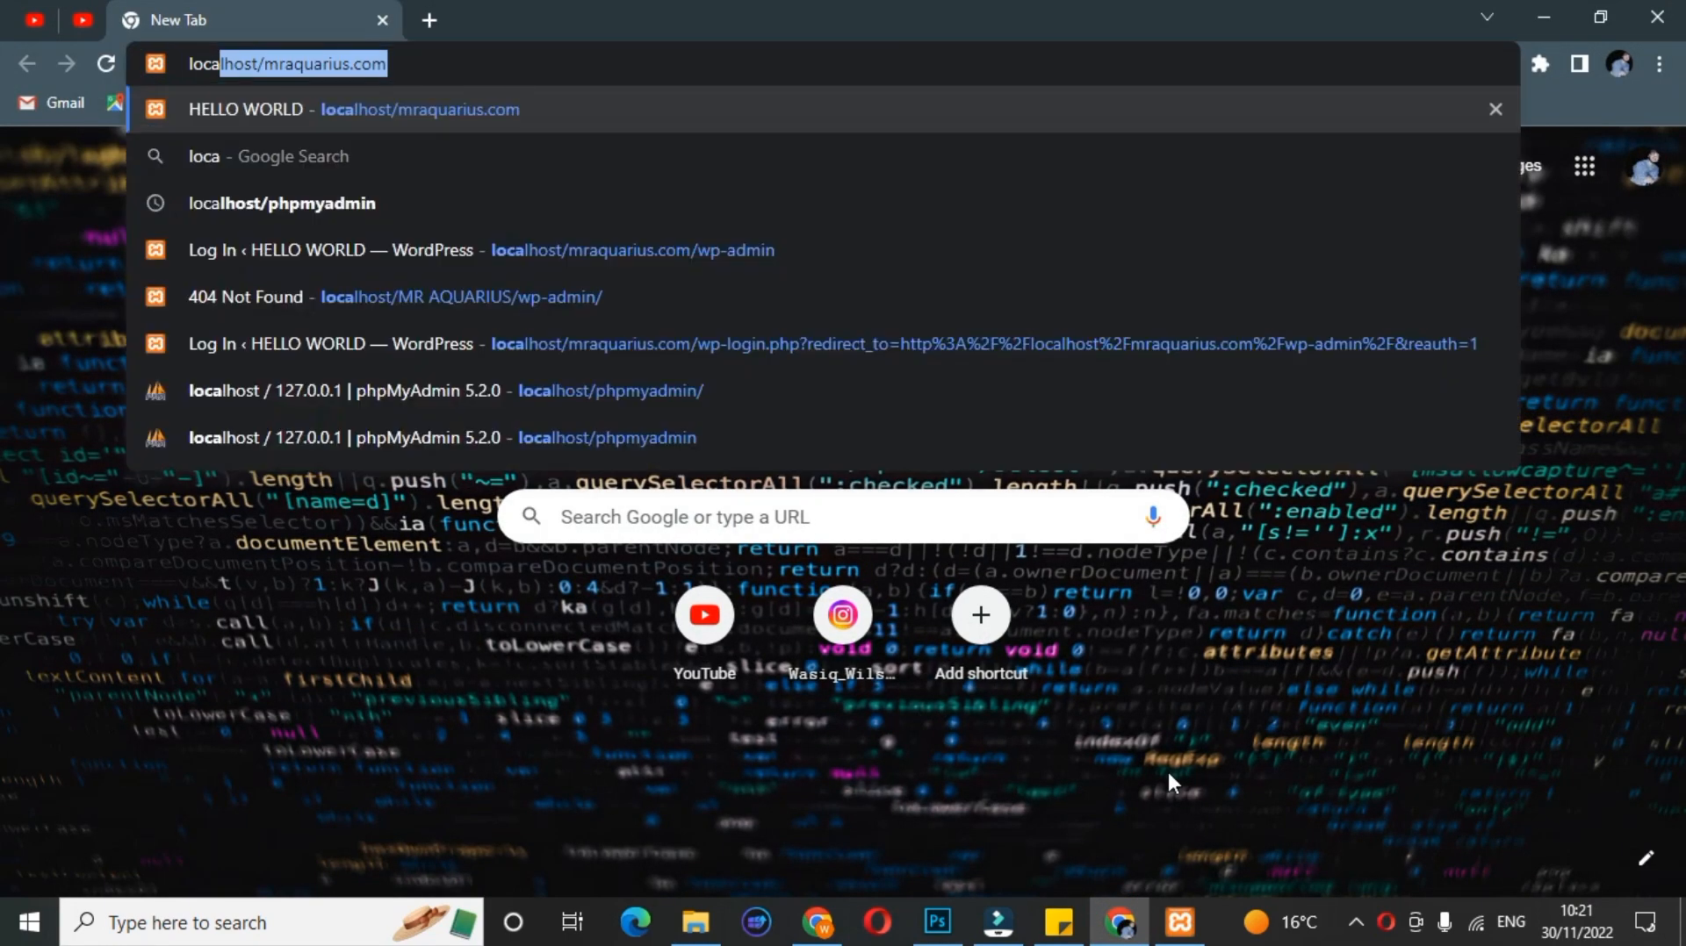
{"action": "key", "text": "Return"}
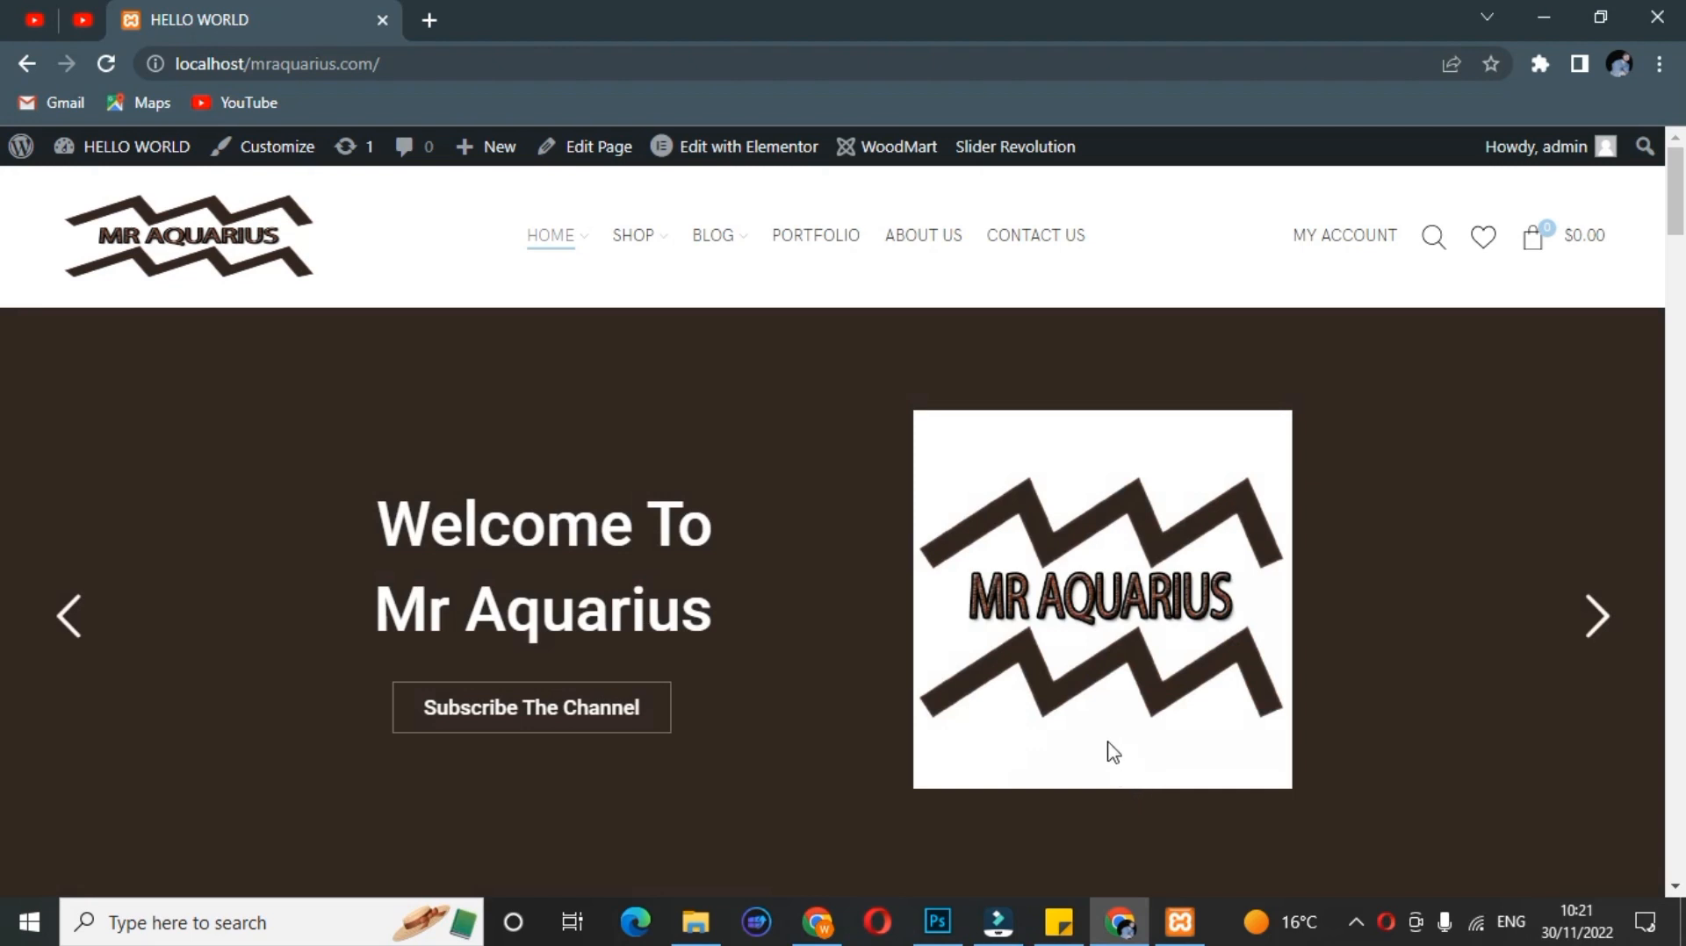
{"action": "left_click", "coordinate": [513, 707]}
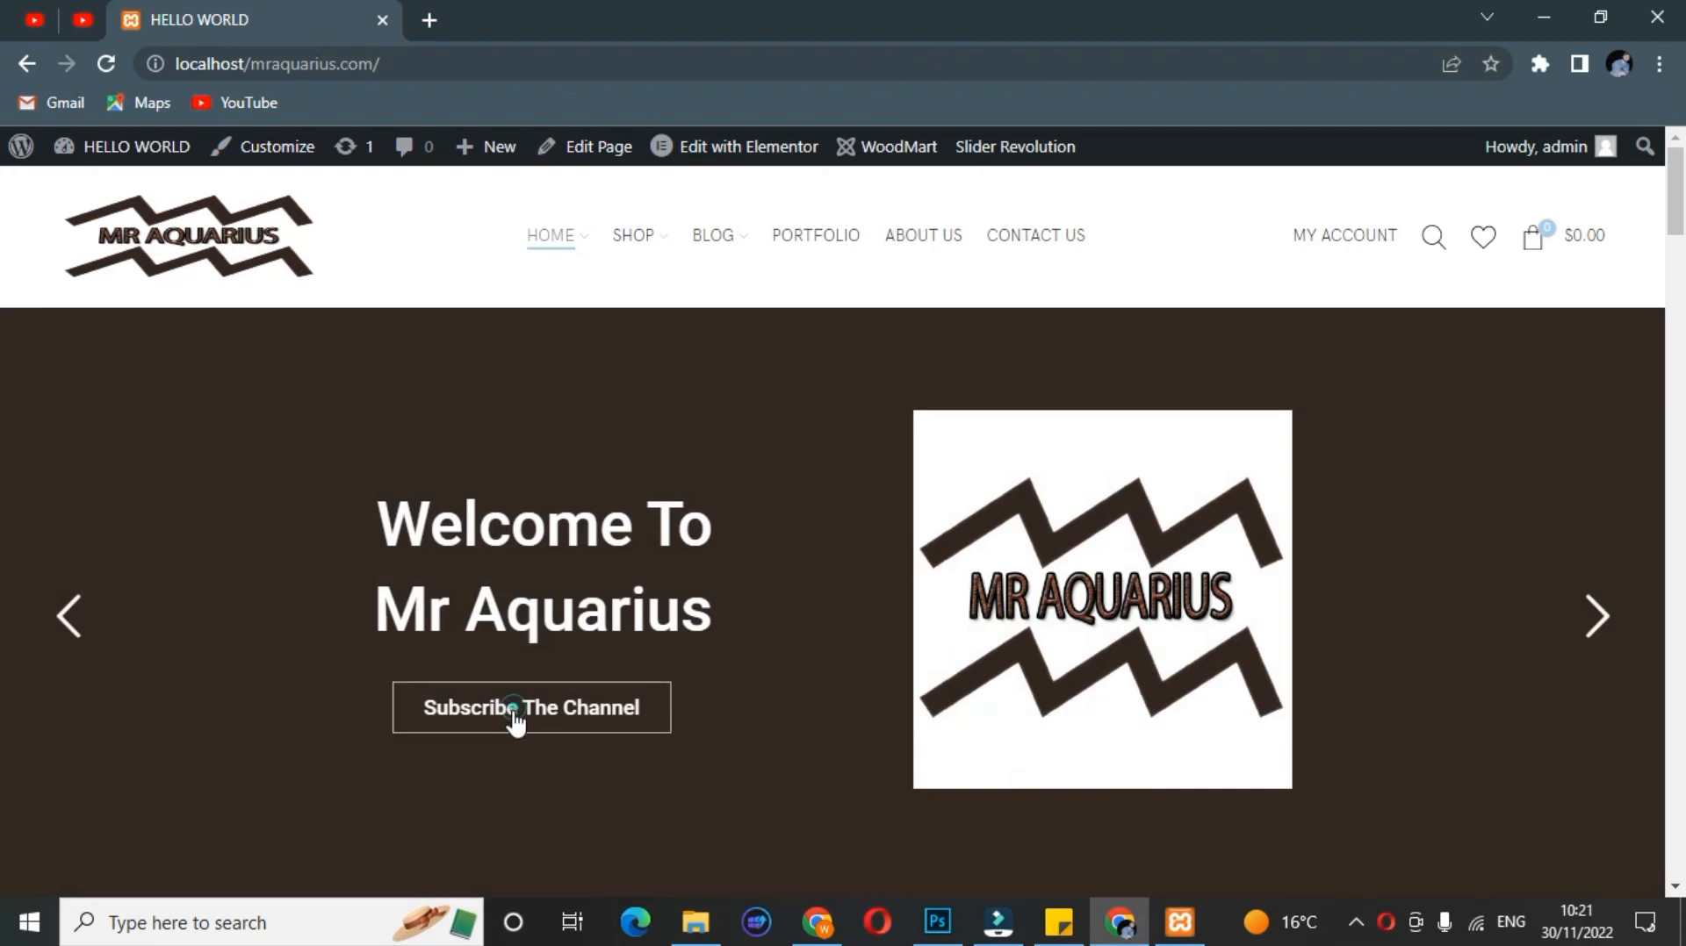
{"action": "left_click", "coordinate": [513, 709]}
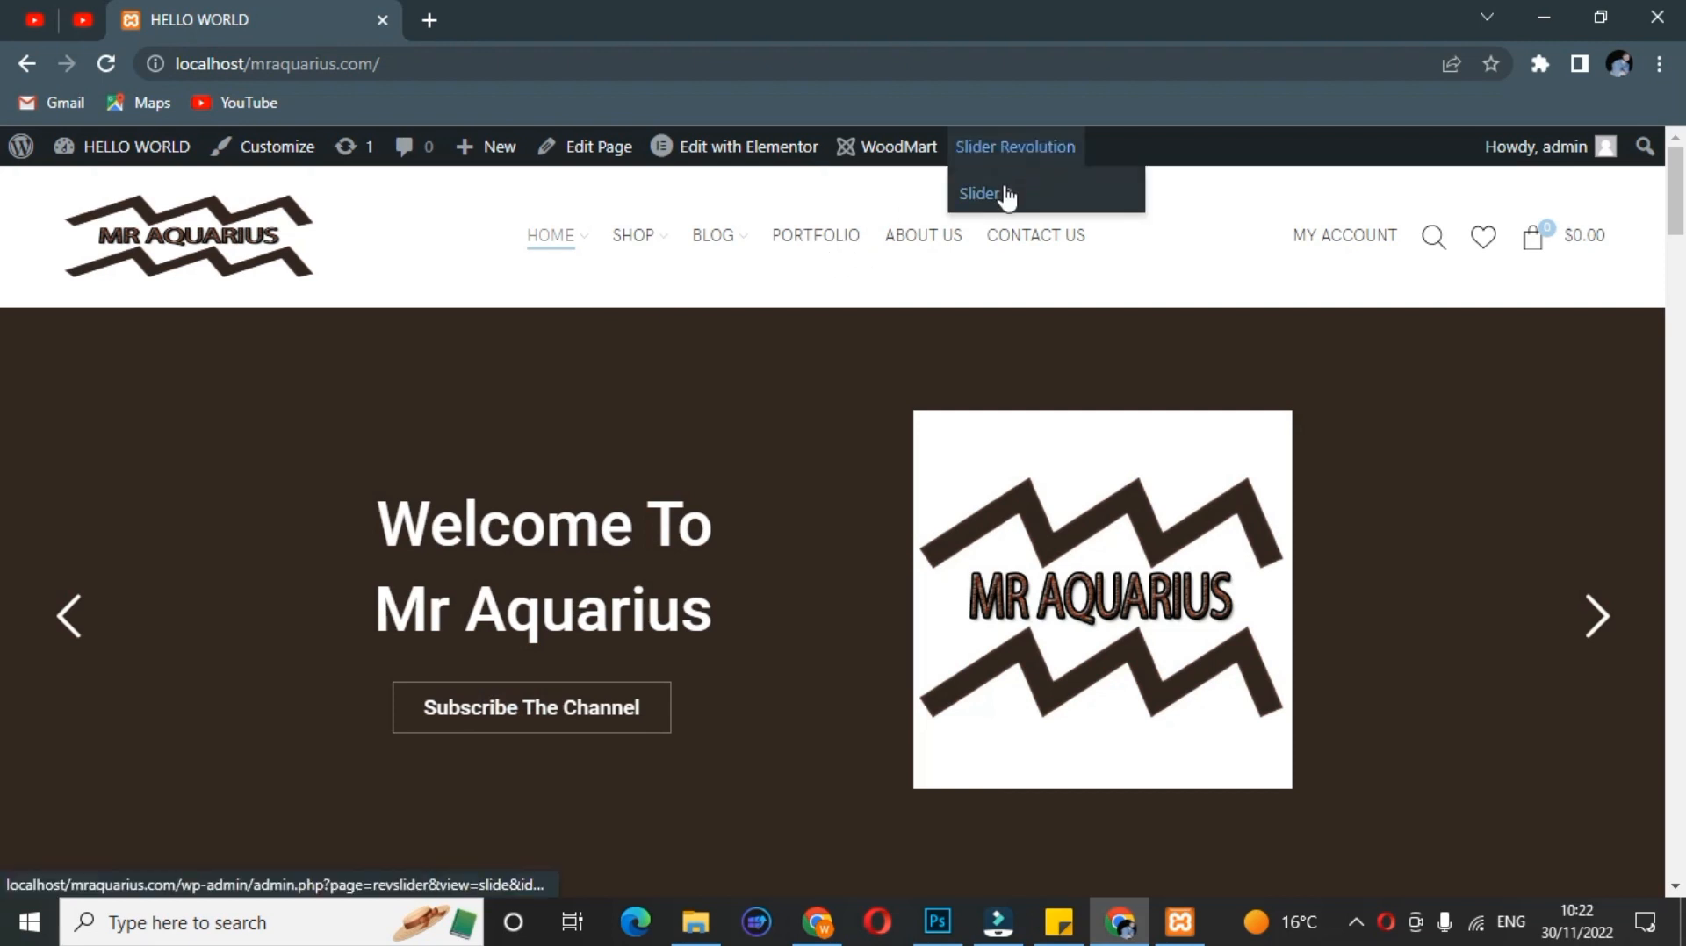
Step: Open Slider 2 in the Slider Revolution editor in a new tab and shrink the timeline to enlarge the canvas
{"action": "right_click", "coordinate": [1003, 188]}
{"action": "left_click", "coordinate": [1044, 211]}
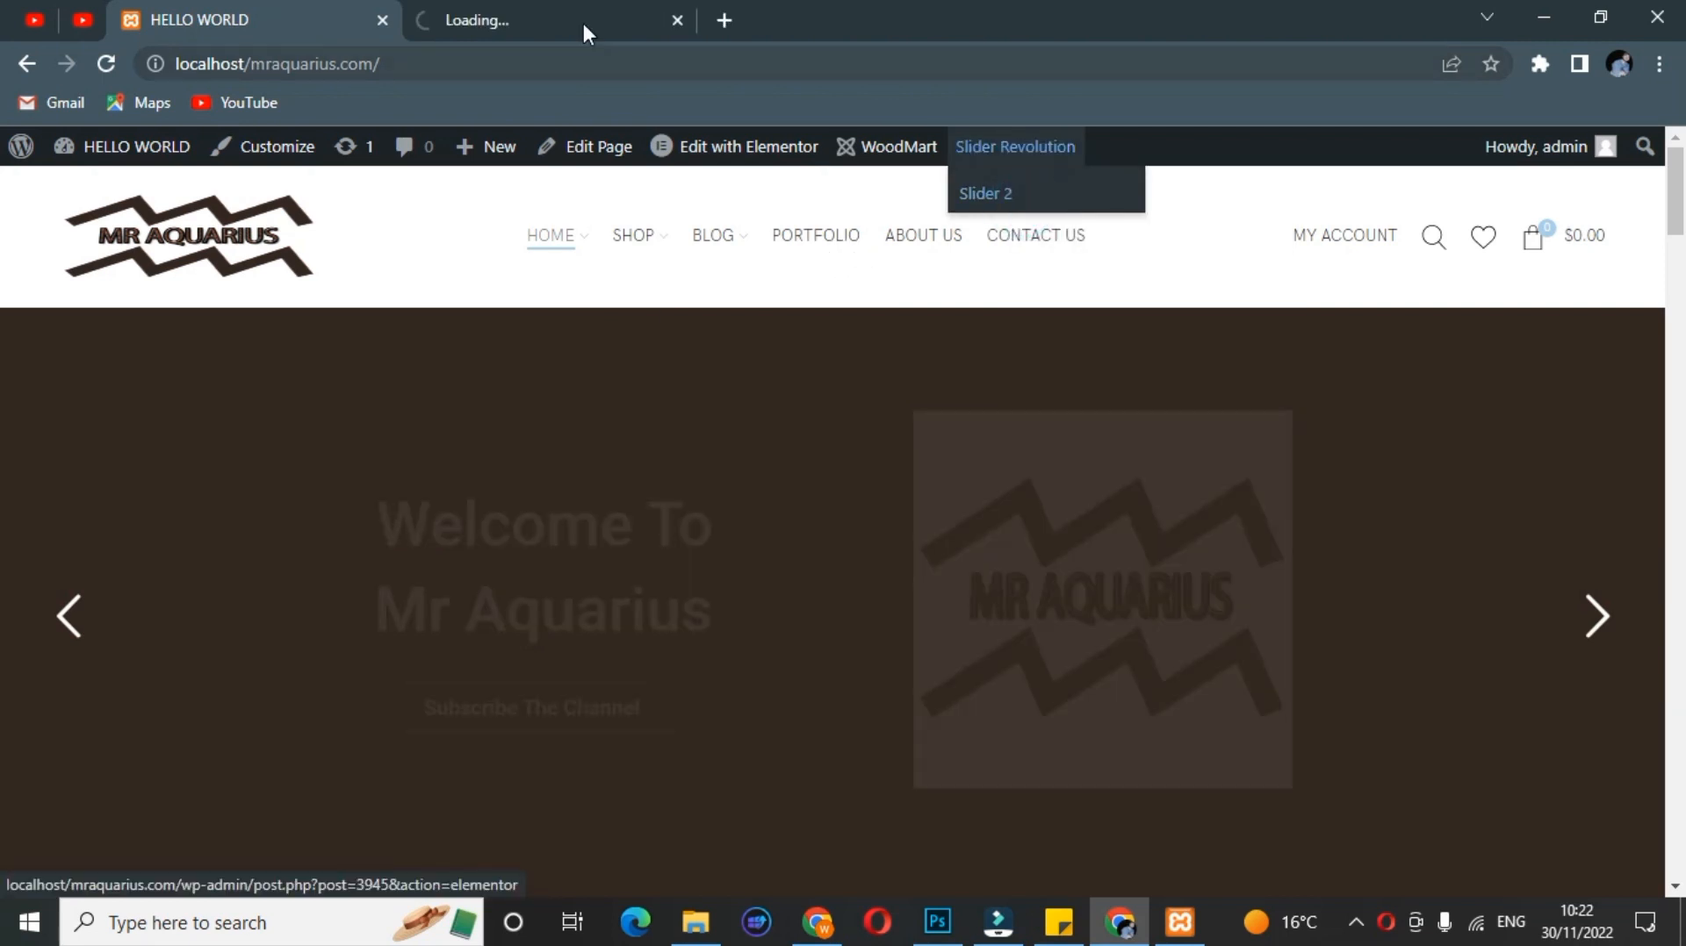
{"action": "left_click", "coordinate": [583, 23]}
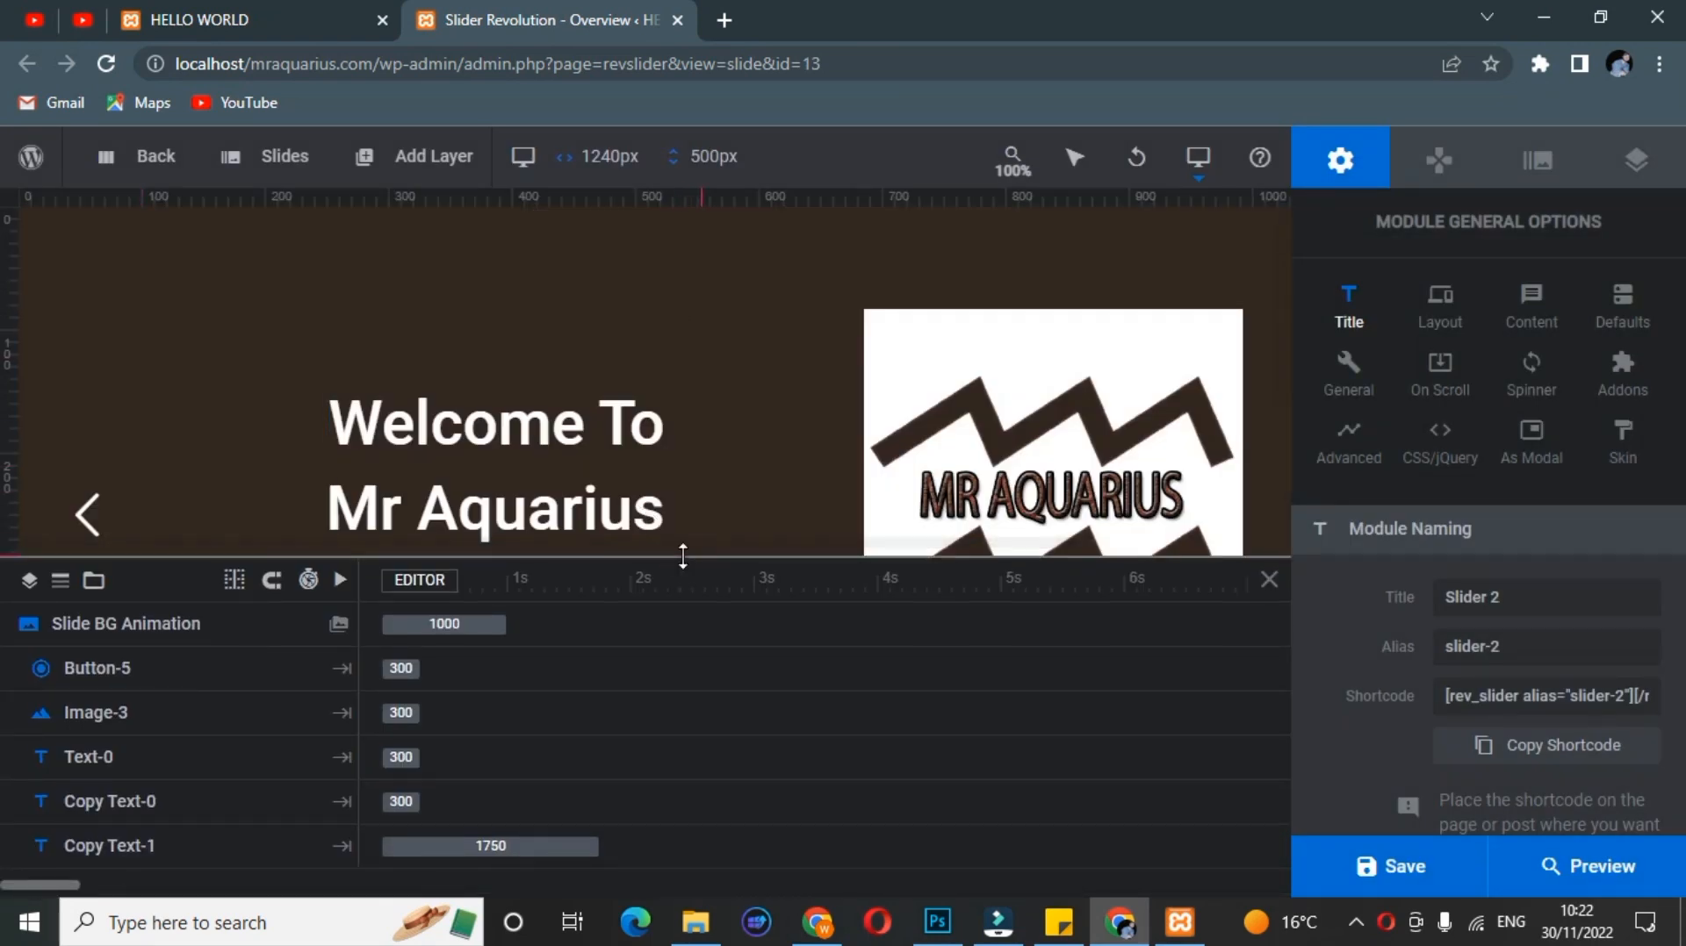
{"action": "left_click_drag", "start_coordinate": [682, 560], "coordinate": [684, 794]}
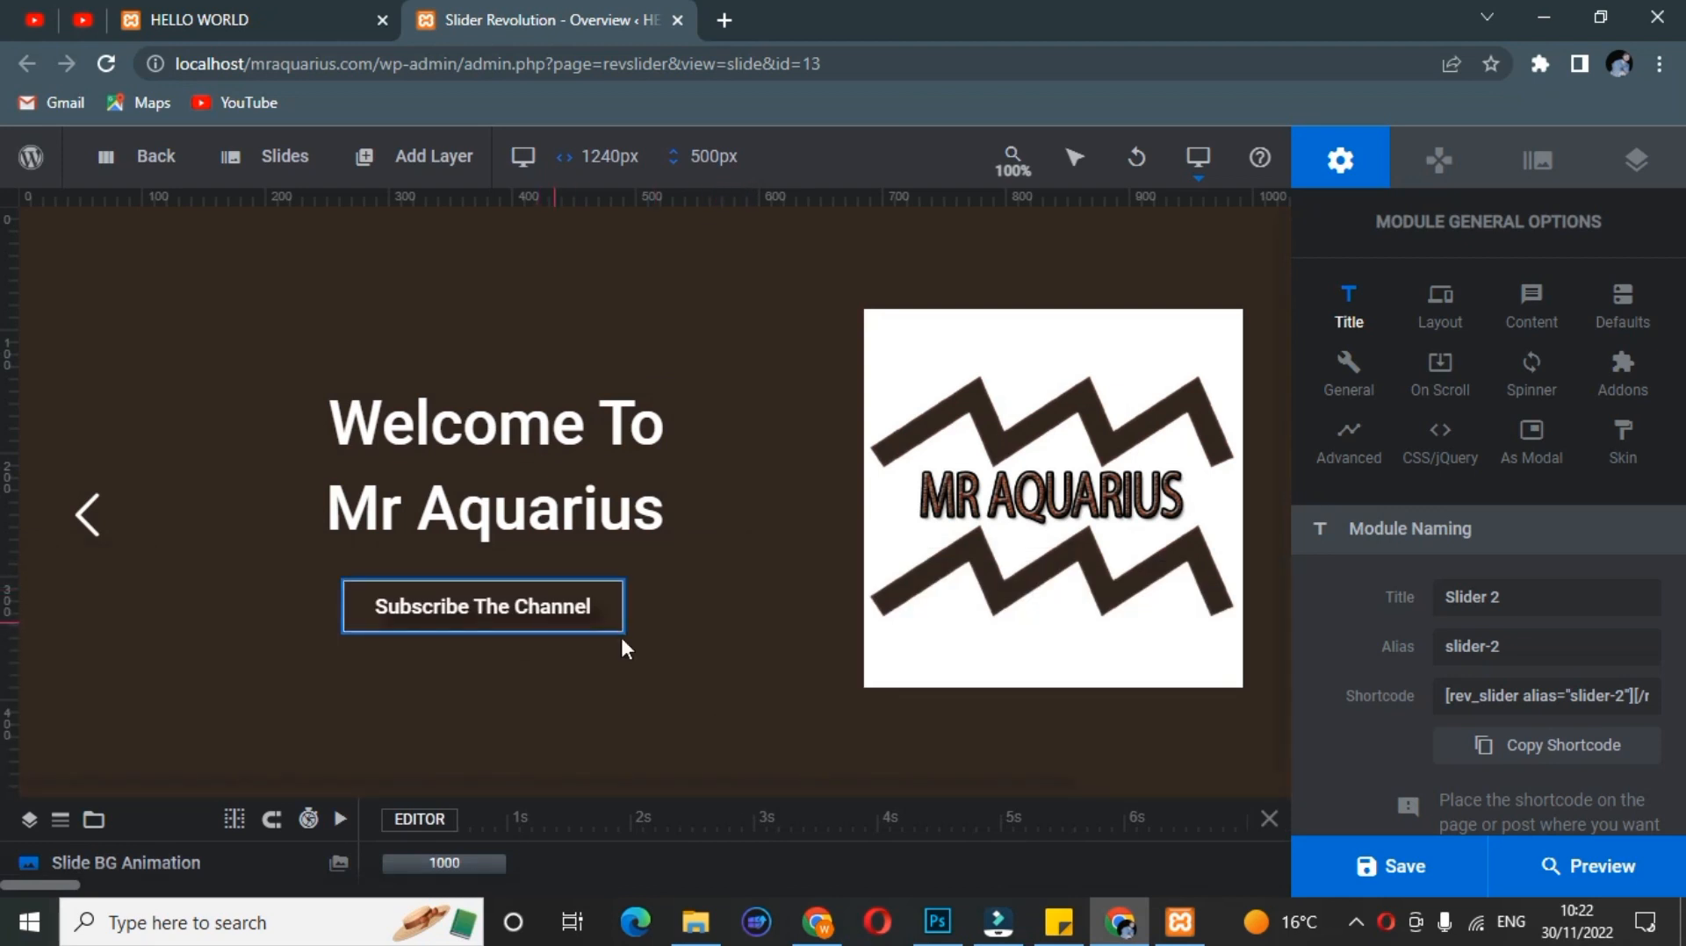
Step: Shorten the text of the "Subscribe The Channel" button to "Subscribe" and deselect the layer
{"action": "left_click", "coordinate": [592, 631]}
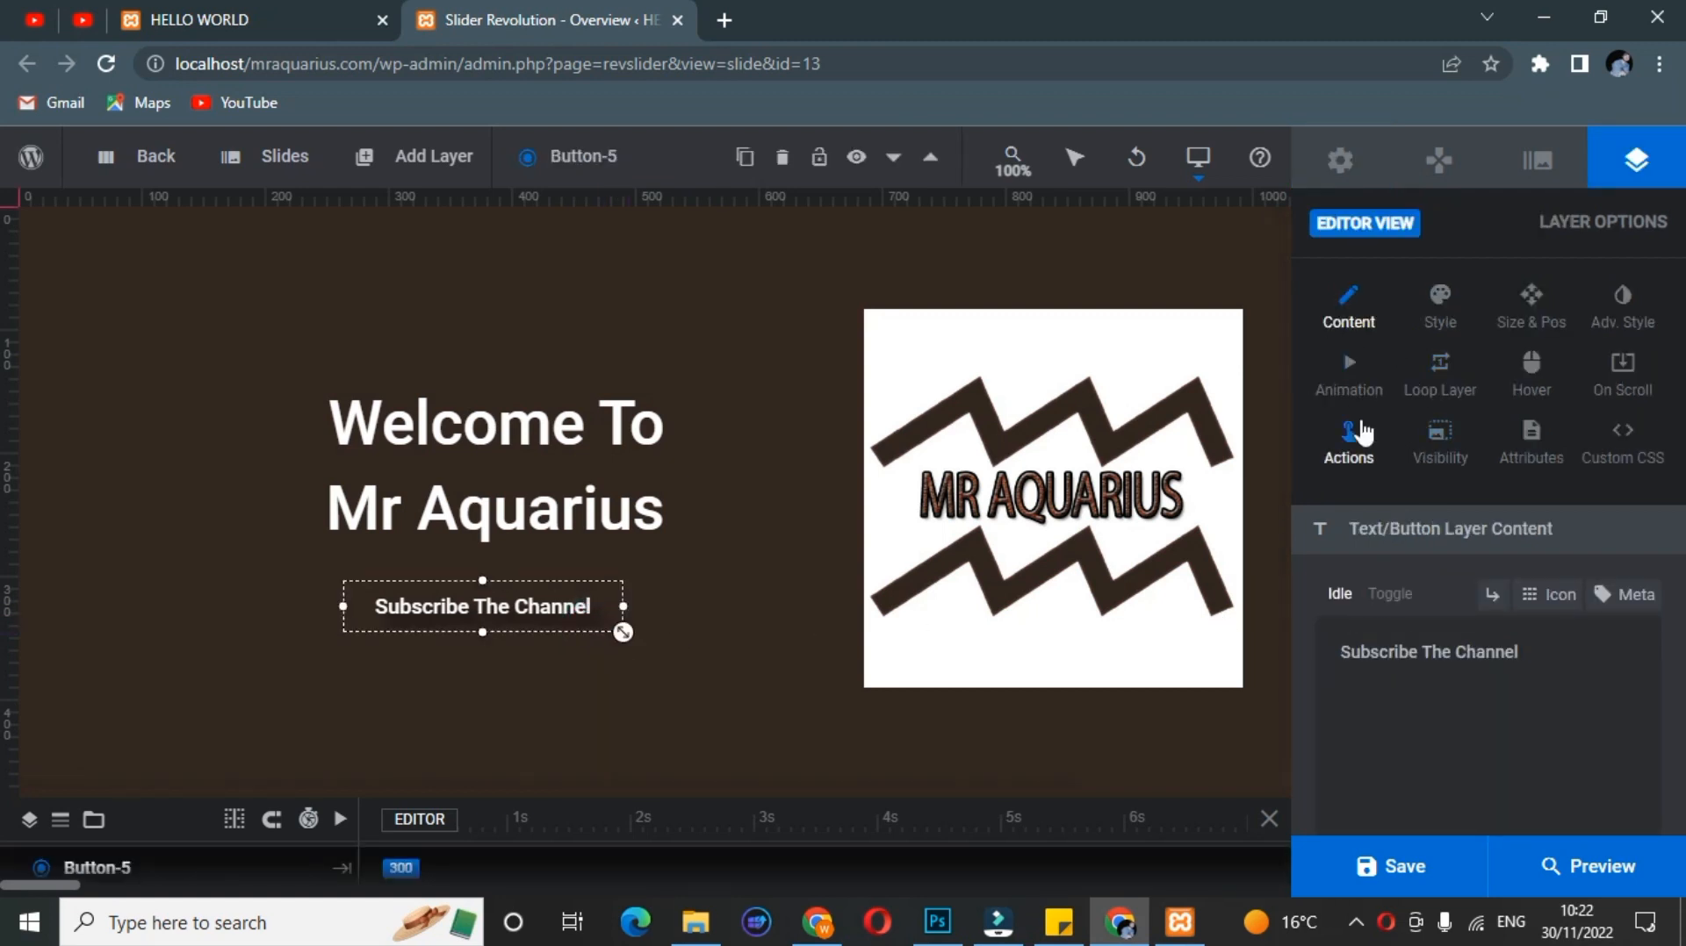
{"action": "scroll", "coordinate": [1362, 439], "scroll_direction": "down", "scroll_amount": 2}
{"action": "scroll", "coordinate": [1361, 450], "scroll_direction": "down", "scroll_amount": 2}
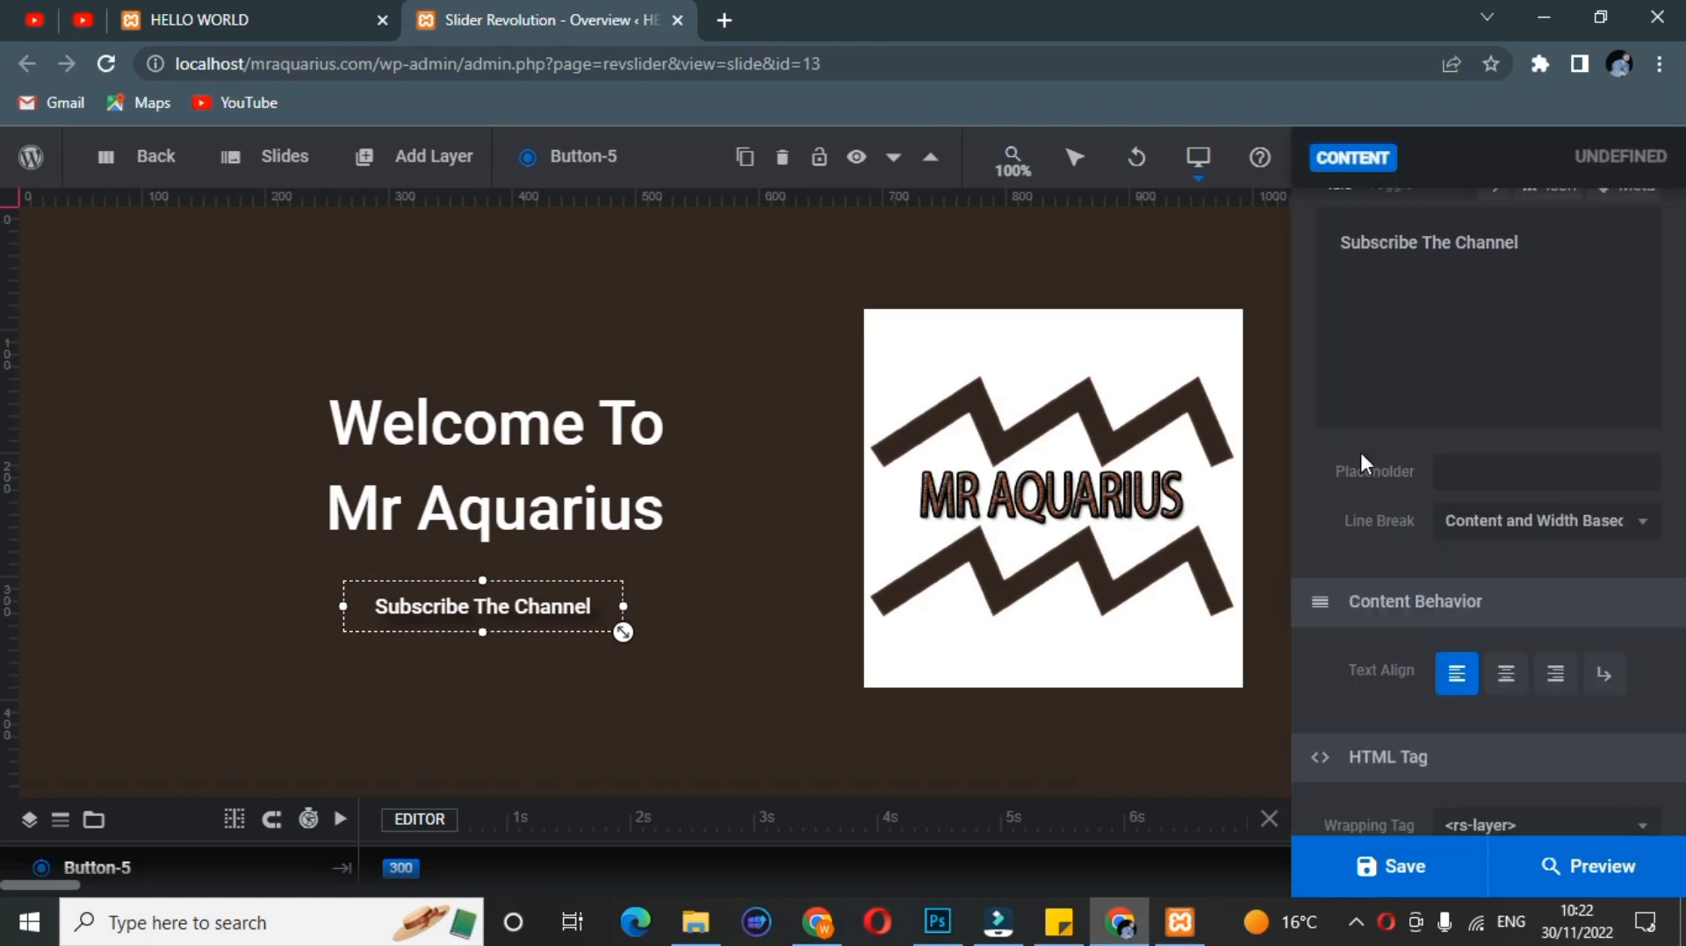
{"action": "scroll", "coordinate": [1359, 449], "scroll_direction": "down", "scroll_amount": 2}
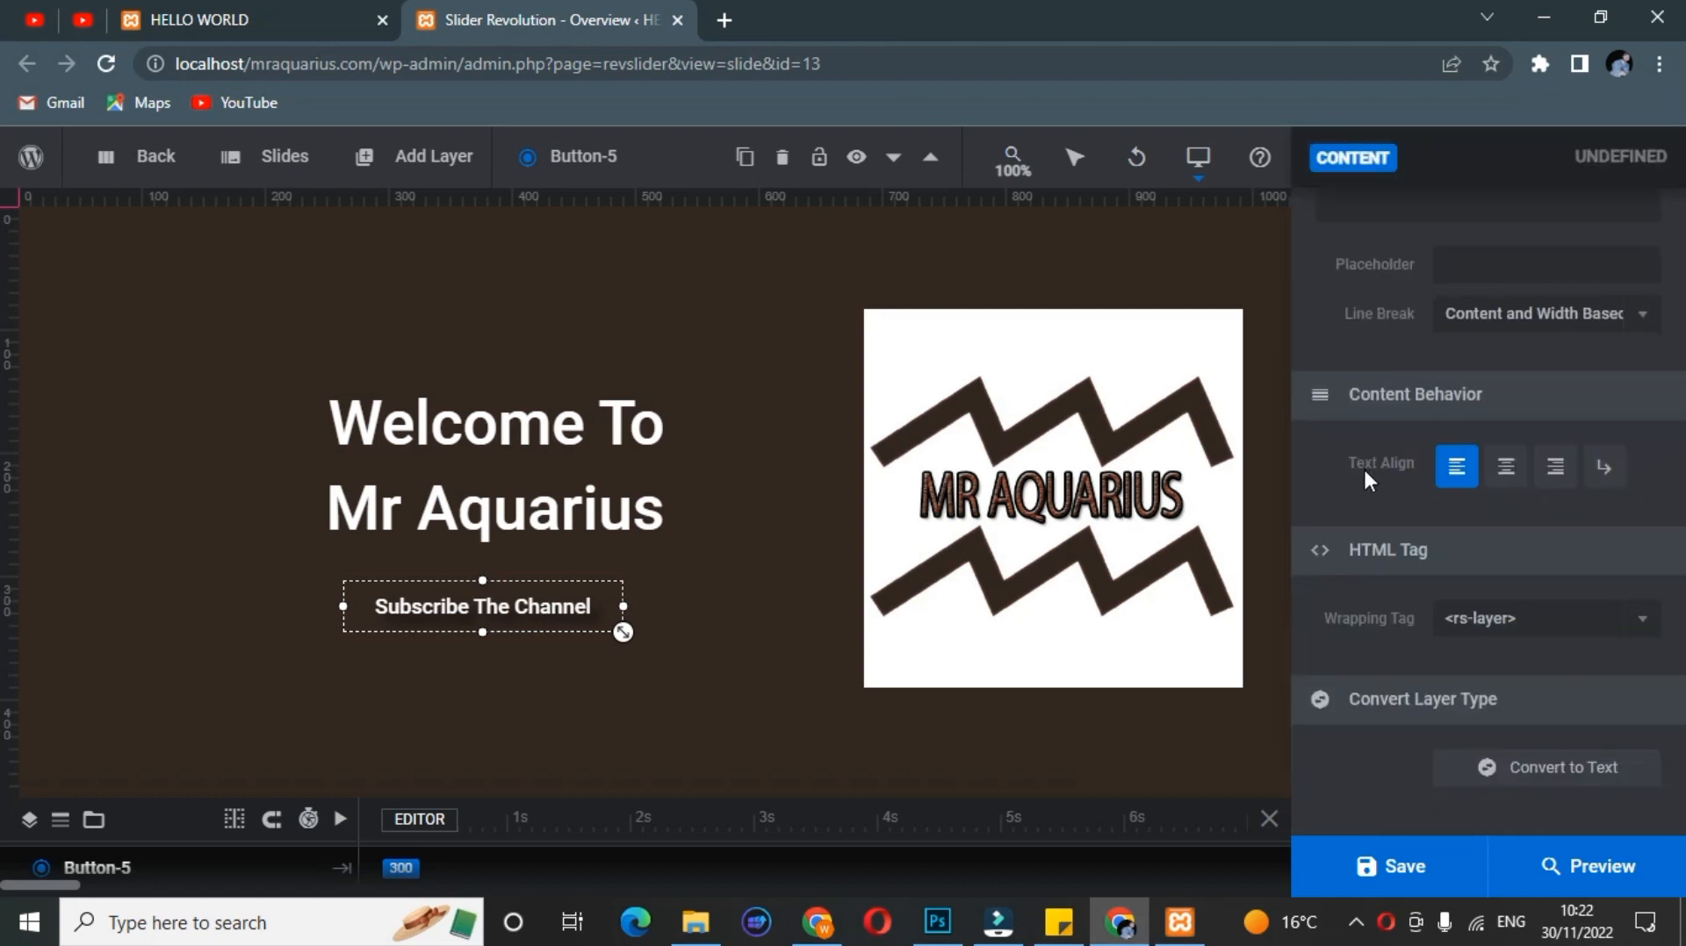
{"action": "scroll", "coordinate": [1364, 488], "scroll_direction": "up", "scroll_amount": 4}
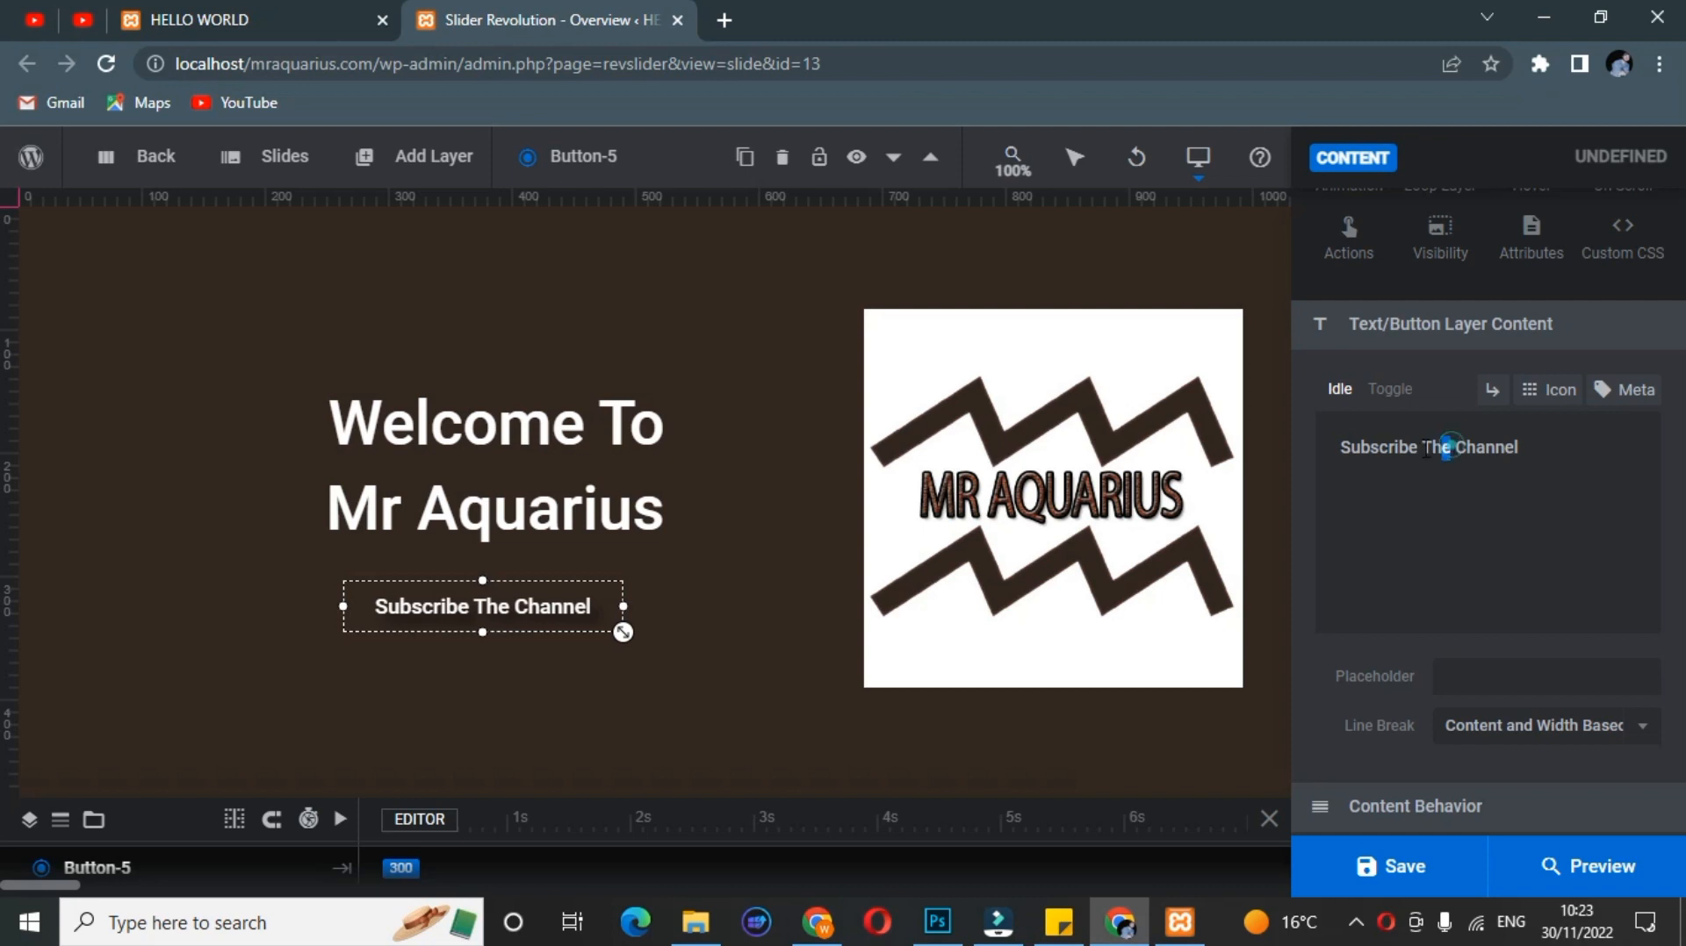
{"action": "left_click_drag", "start_coordinate": [1420, 447], "coordinate": [1535, 473]}
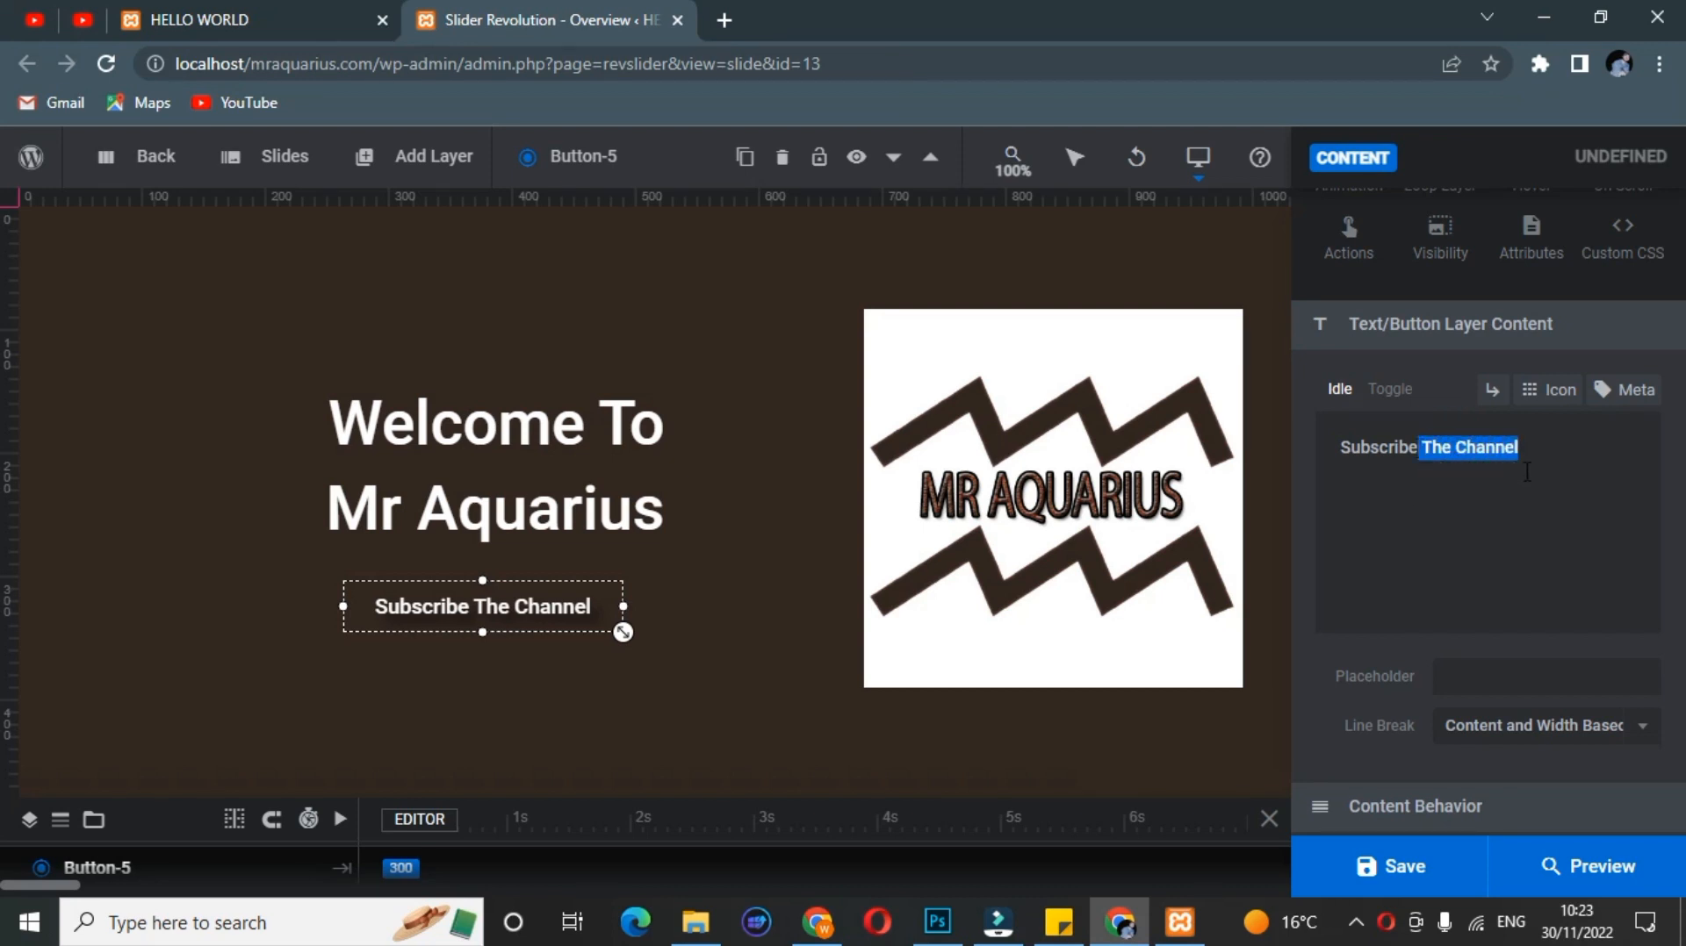
{"action": "key", "text": "BackSpace"}
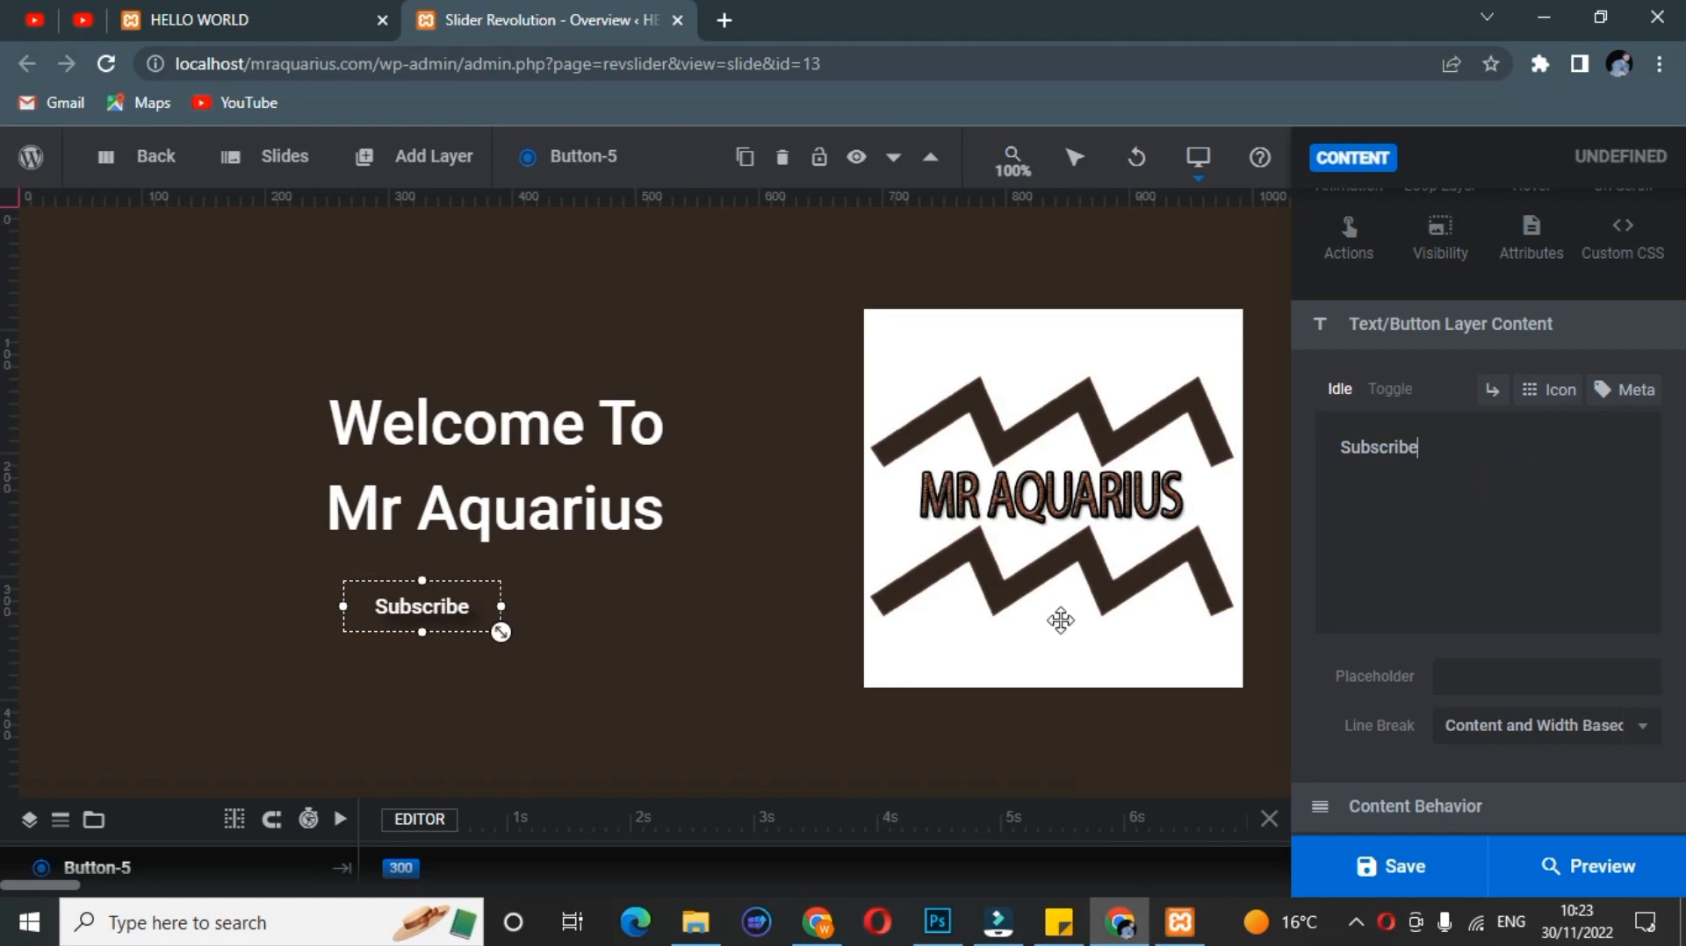
{"action": "left_click", "coordinate": [579, 649]}
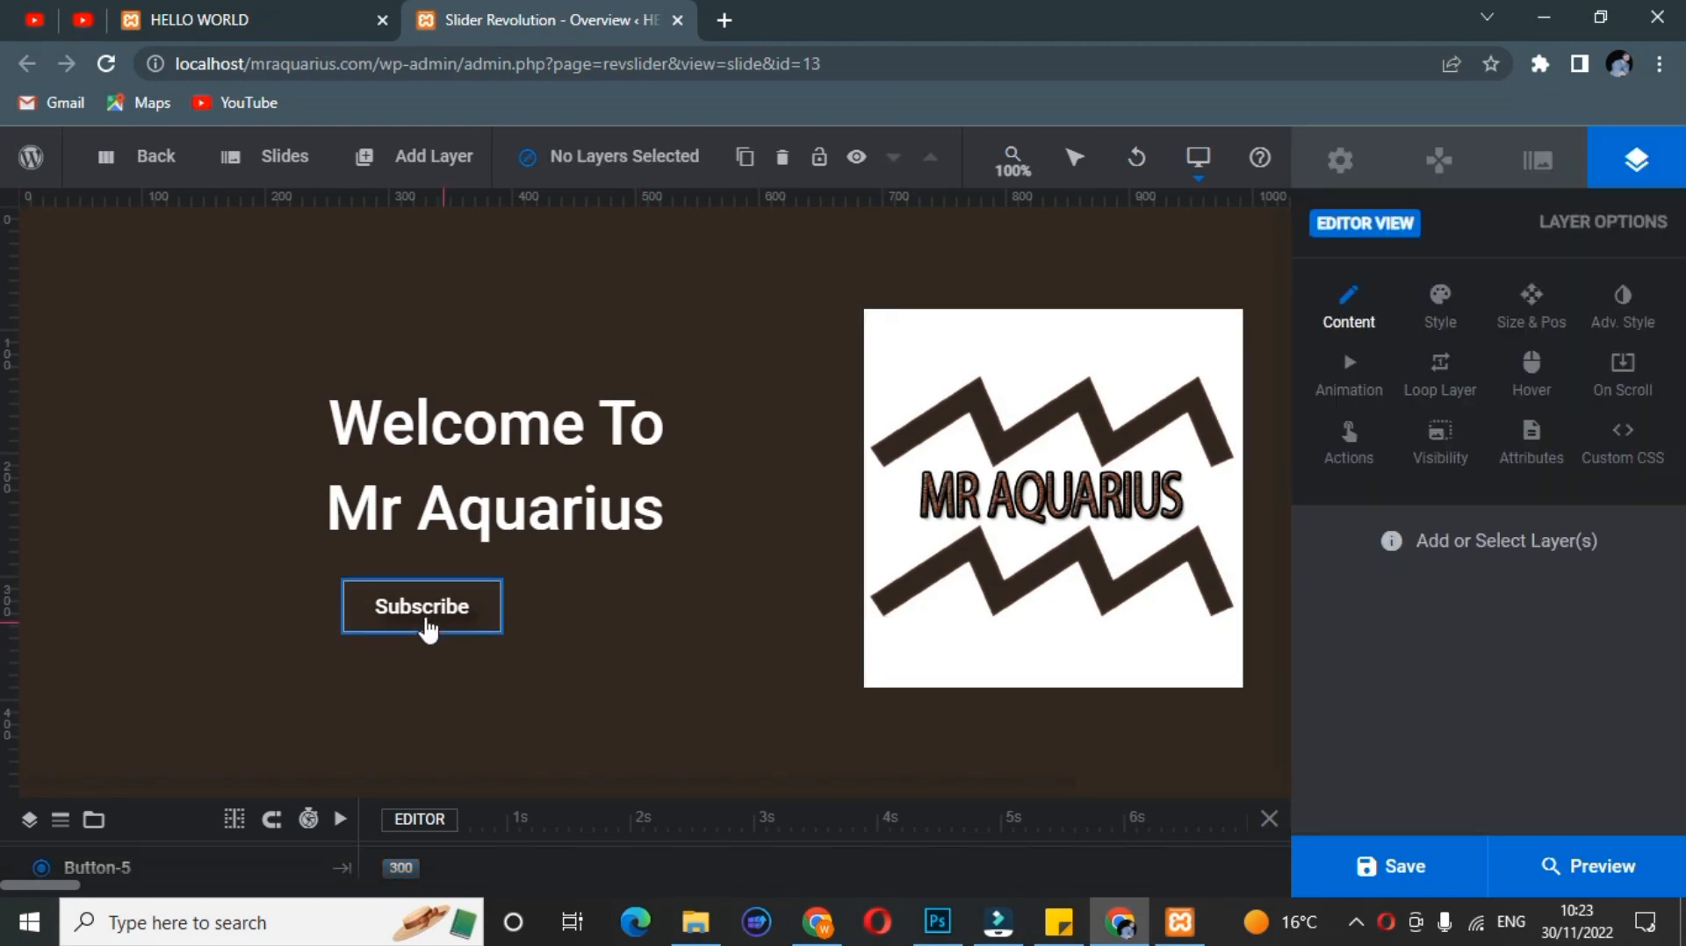
Step: Duplicate the Subscribe button layer
{"action": "left_click", "coordinate": [425, 620]}
{"action": "right_click", "coordinate": [425, 620]}
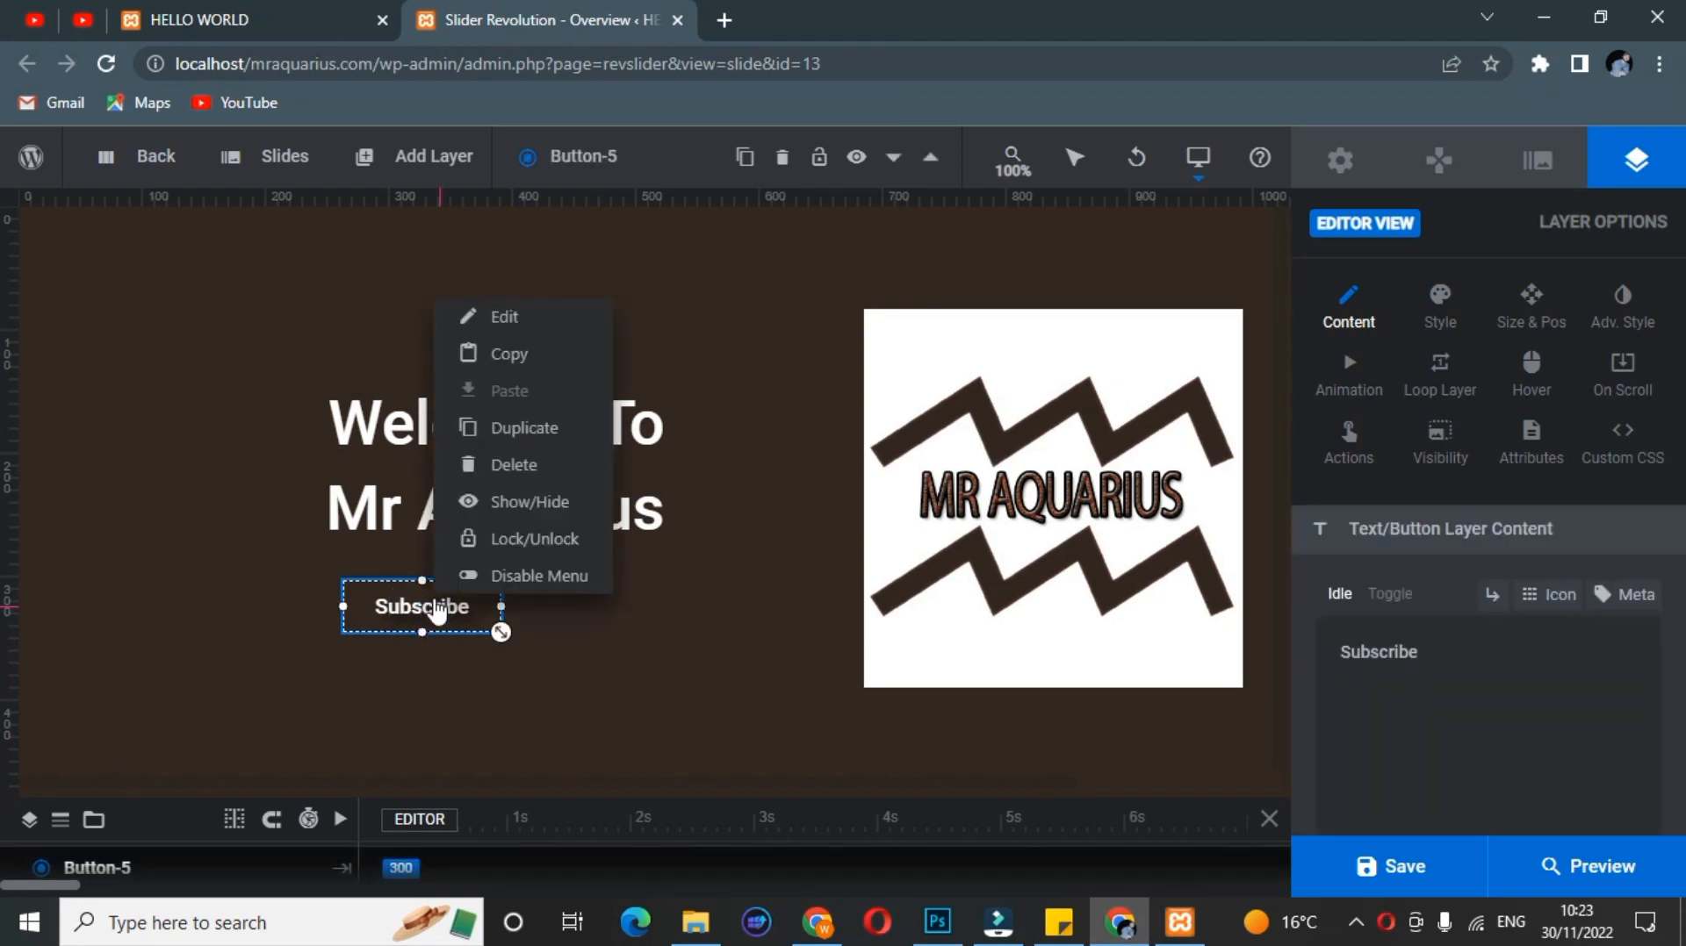
{"action": "left_click", "coordinate": [528, 429]}
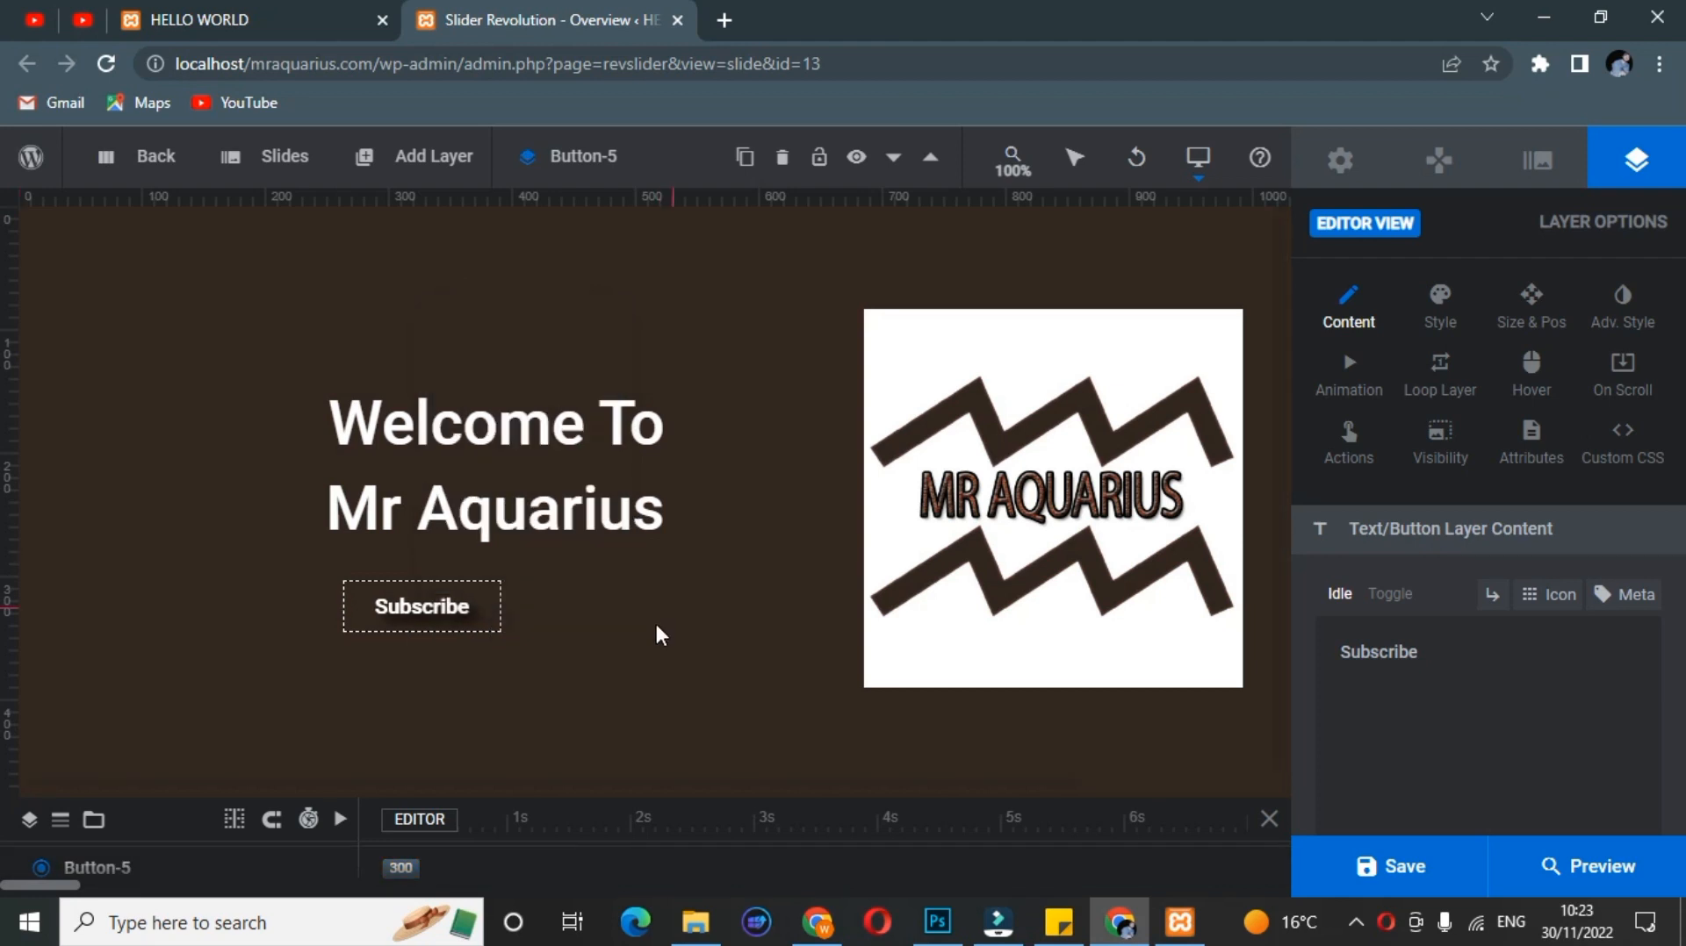
Step: Nudge the duplicated button horizontally until it sits just to the right of the original with a small gap
{"action": "key", "text": "Right"}
{"action": "key", "text": "Right"}
{"action": "key", "text": "Right"}
{"action": "key", "text": "Right"}
{"action": "key", "text": "Right"}
{"action": "key", "text": "Right"}
{"action": "key", "text": "Right"}
{"action": "key", "text": "Right"}
{"action": "key", "text": "Right"}
{"action": "key", "text": "Right"}
{"action": "key", "text": "Right"}
{"action": "key", "text": "Right"}
{"action": "key", "text": "Right"}
{"action": "key", "text": "Right"}
{"action": "key", "text": "Right"}
{"action": "key", "text": "Right"}
{"action": "key", "text": "Right"}
{"action": "key", "text": "Right"}
{"action": "key", "text": "Right"}
{"action": "key", "text": "Right"}
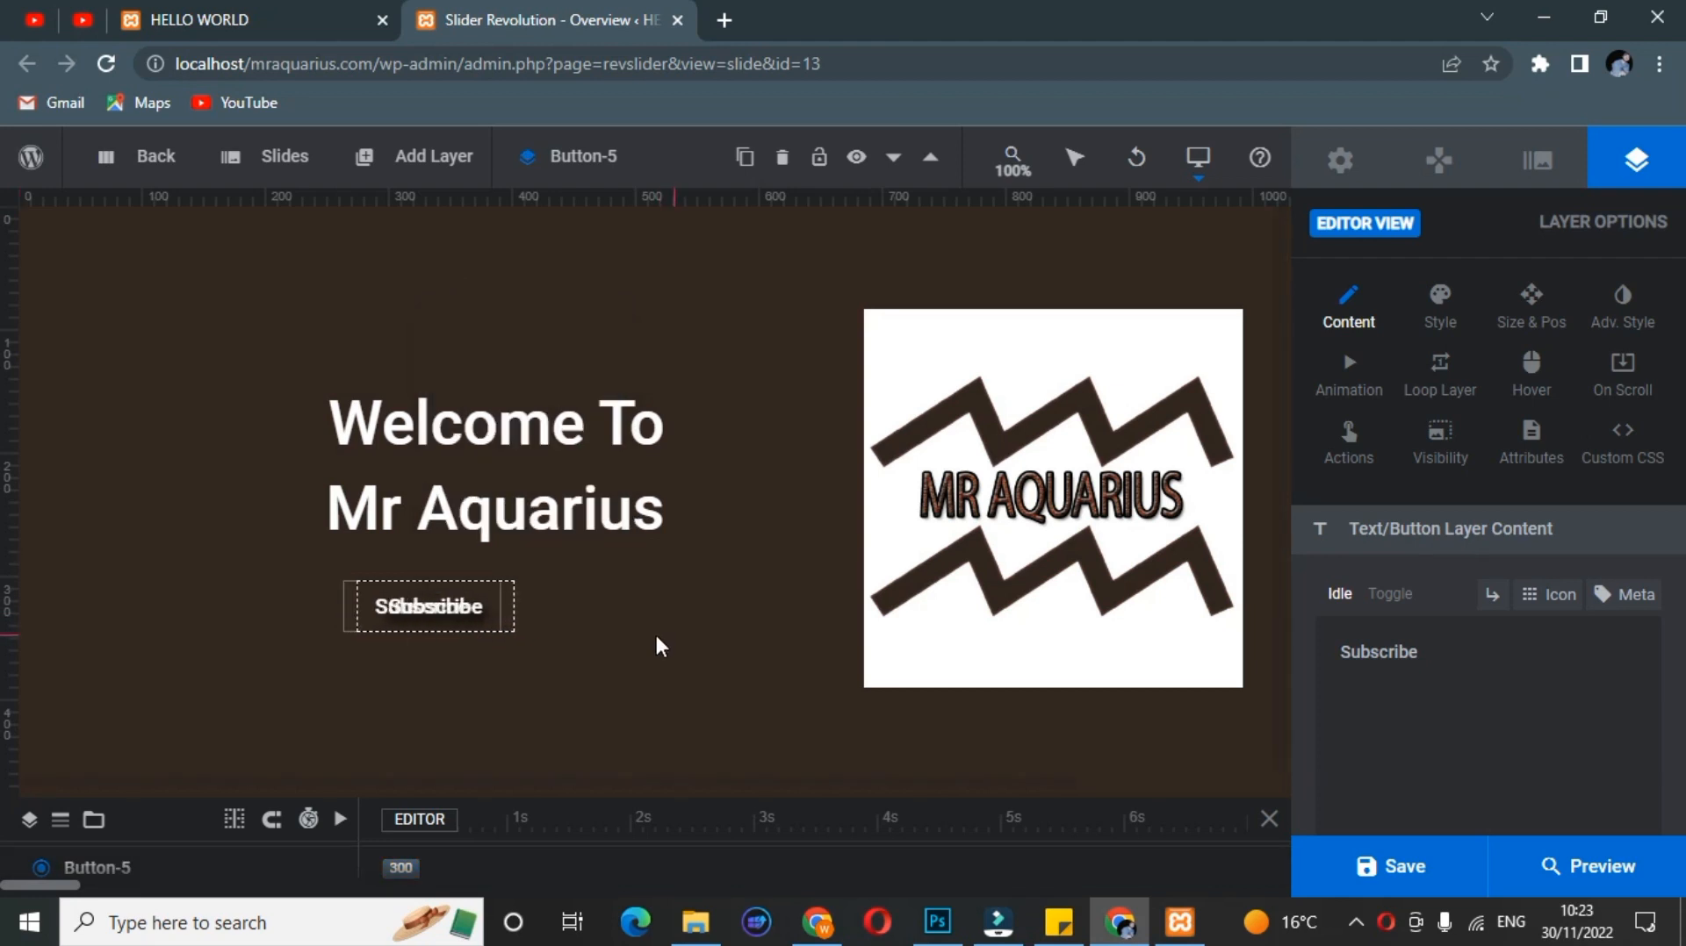
{"action": "key", "text": "Right"}
{"action": "key", "text": "Right"}
{"action": "key", "text": "Right"}
{"action": "key", "text": "Right"}
{"action": "key", "text": "Right"}
{"action": "key", "text": "Right"}
{"action": "key", "text": "Right"}
{"action": "key", "text": "Right"}
{"action": "key", "text": "Right"}
{"action": "key", "text": "Right"}
{"action": "key", "text": "Right"}
{"action": "key", "text": "Right"}
{"action": "key", "text": "Right"}
{"action": "key", "text": "Right"}
{"action": "key", "text": "Right"}
{"action": "key", "text": "Right"}
{"action": "key", "text": "Right"}
{"action": "key", "text": "Right"}
{"action": "key", "text": "Right"}
{"action": "key", "text": "Right"}
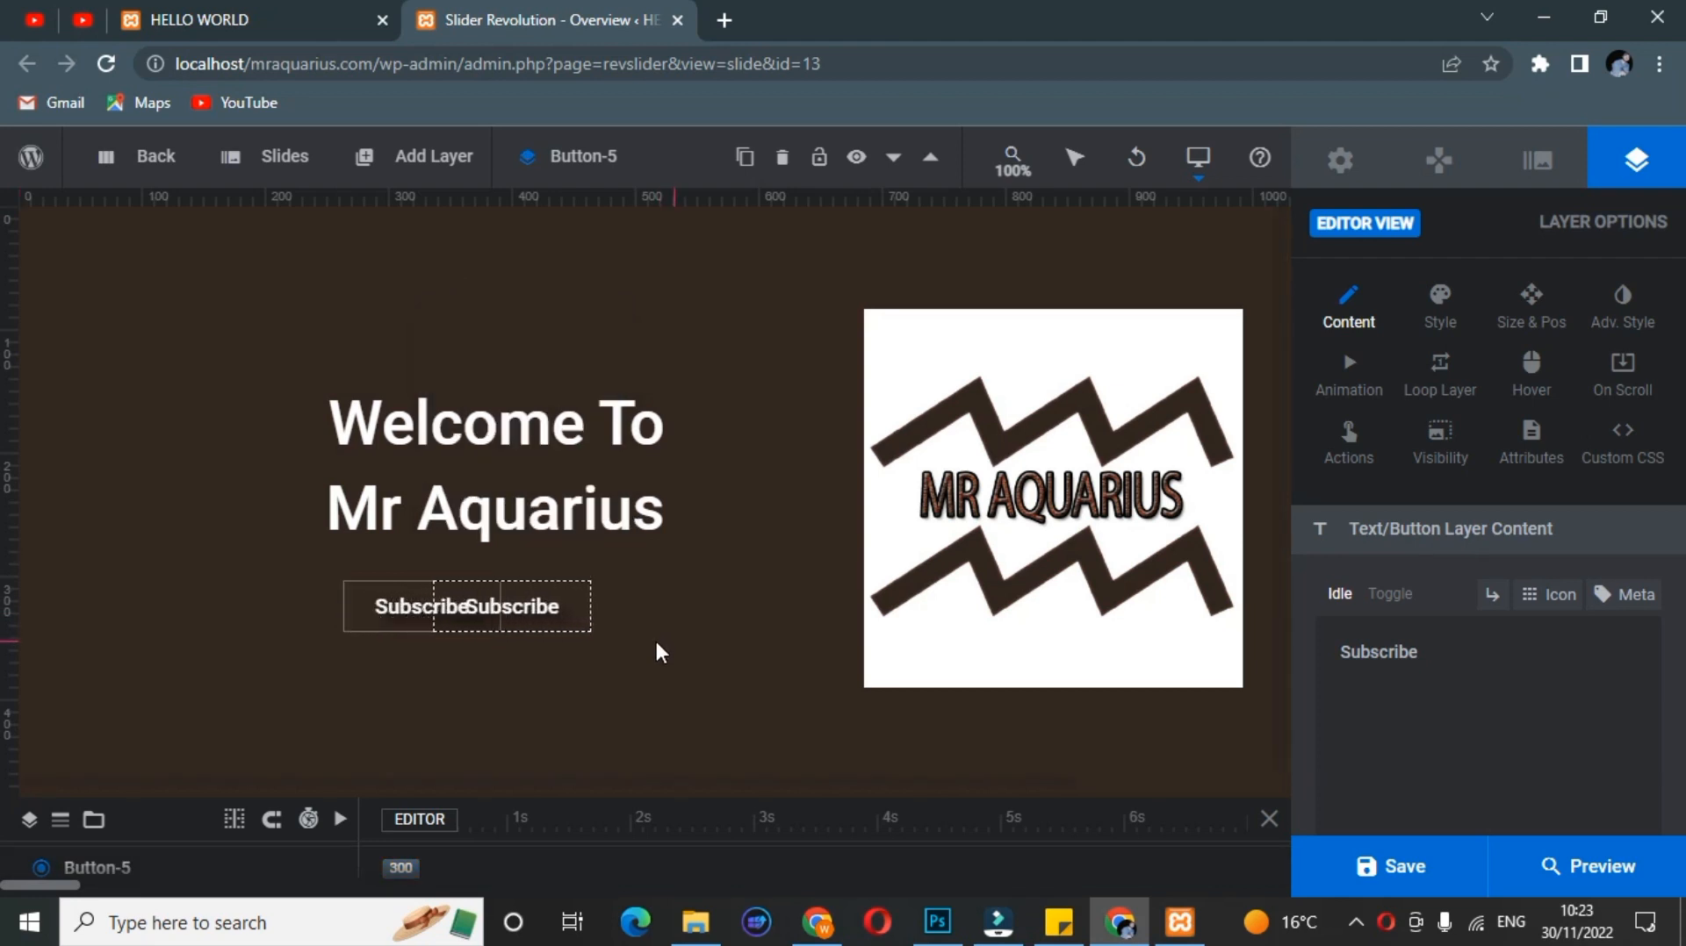
{"action": "key", "text": "Right"}
{"action": "key", "text": "Right"}
{"action": "key", "text": "Right"}
{"action": "key", "text": "Right"}
{"action": "key", "text": "Right"}
{"action": "key", "text": "Right"}
{"action": "key", "text": "Right"}
{"action": "key", "text": "Right"}
{"action": "key", "text": "Right"}
{"action": "key", "text": "Right"}
{"action": "key", "text": "Right"}
{"action": "key", "text": "Right"}
{"action": "key", "text": "Right"}
{"action": "key", "text": "Right"}
{"action": "key", "text": "Right"}
{"action": "key", "text": "Right"}
{"action": "key", "text": "Right"}
{"action": "key", "text": "Right"}
{"action": "key", "text": "Right"}
{"action": "key", "text": "Right"}
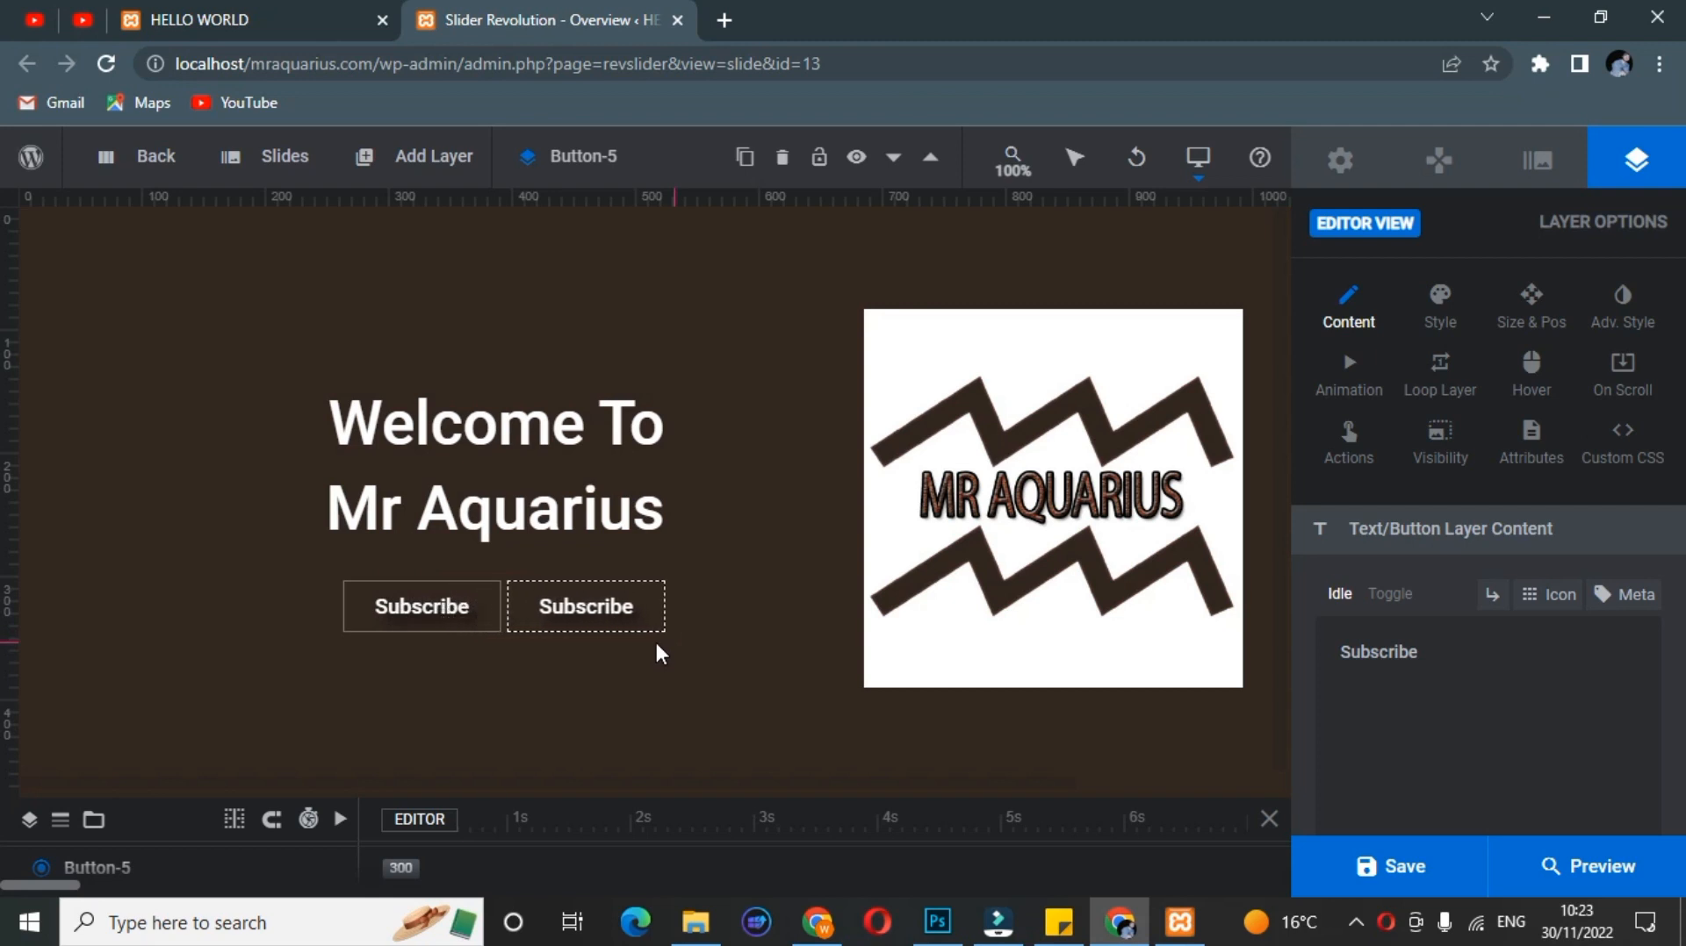
{"action": "key", "text": "Left"}
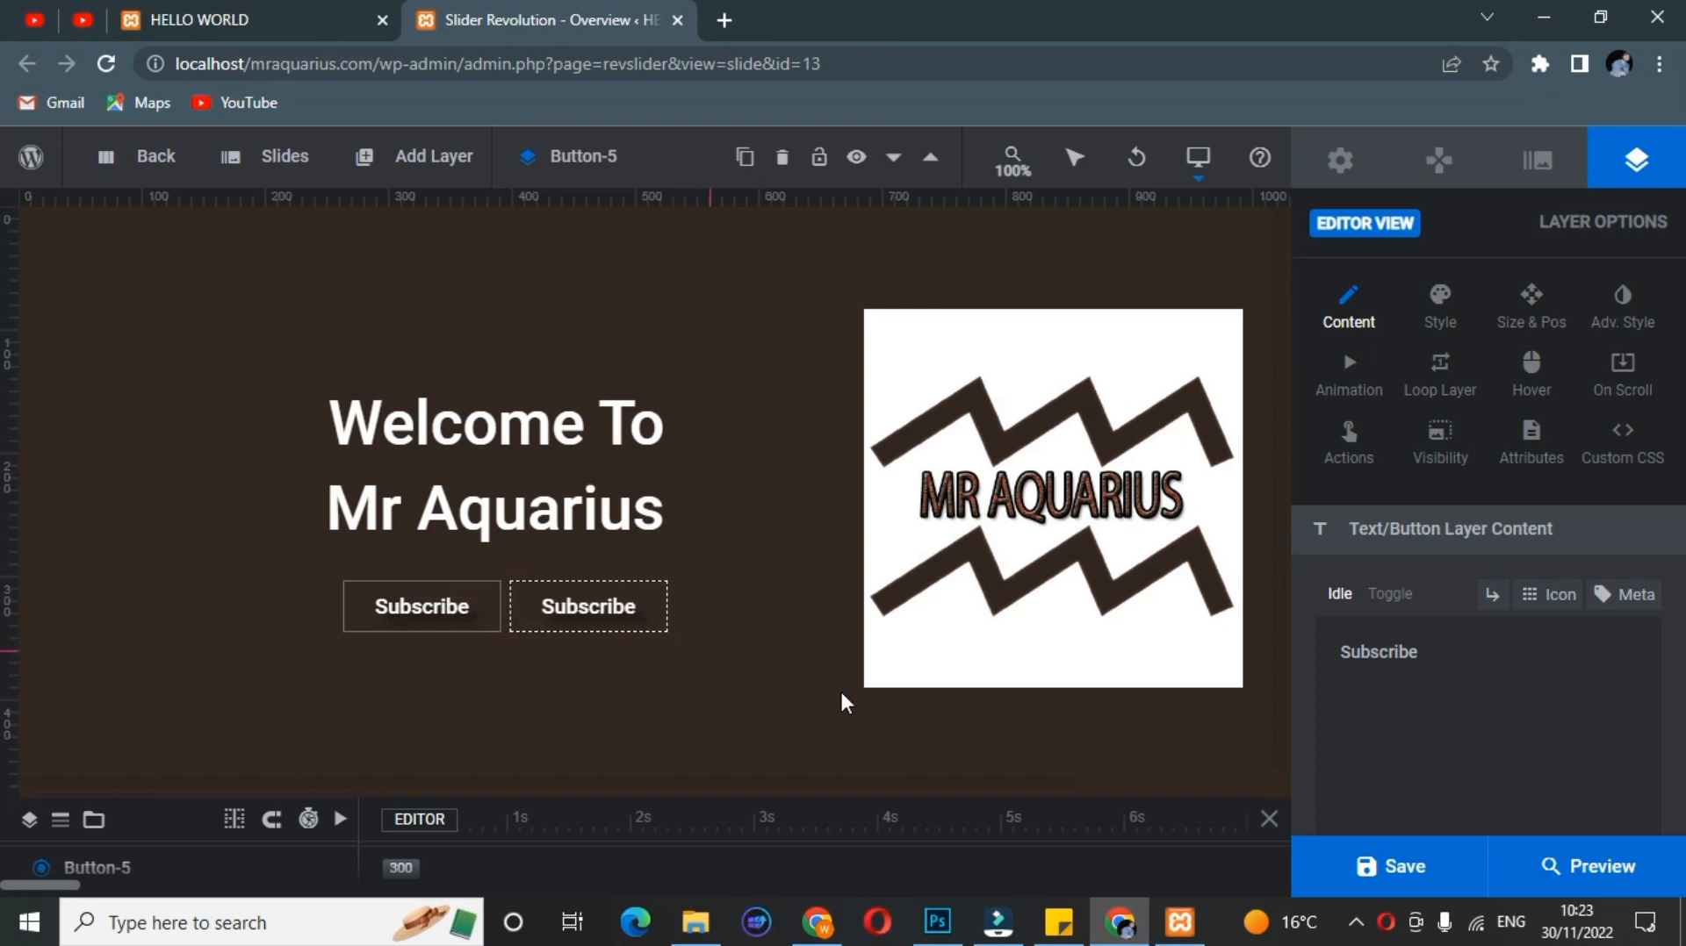
Step: Change the duplicated button's text to "About Us" and check the slider in a preview
{"action": "left_click", "coordinate": [1439, 664]}
{"action": "left_click_drag", "start_coordinate": [1418, 657], "coordinate": [1317, 663]}
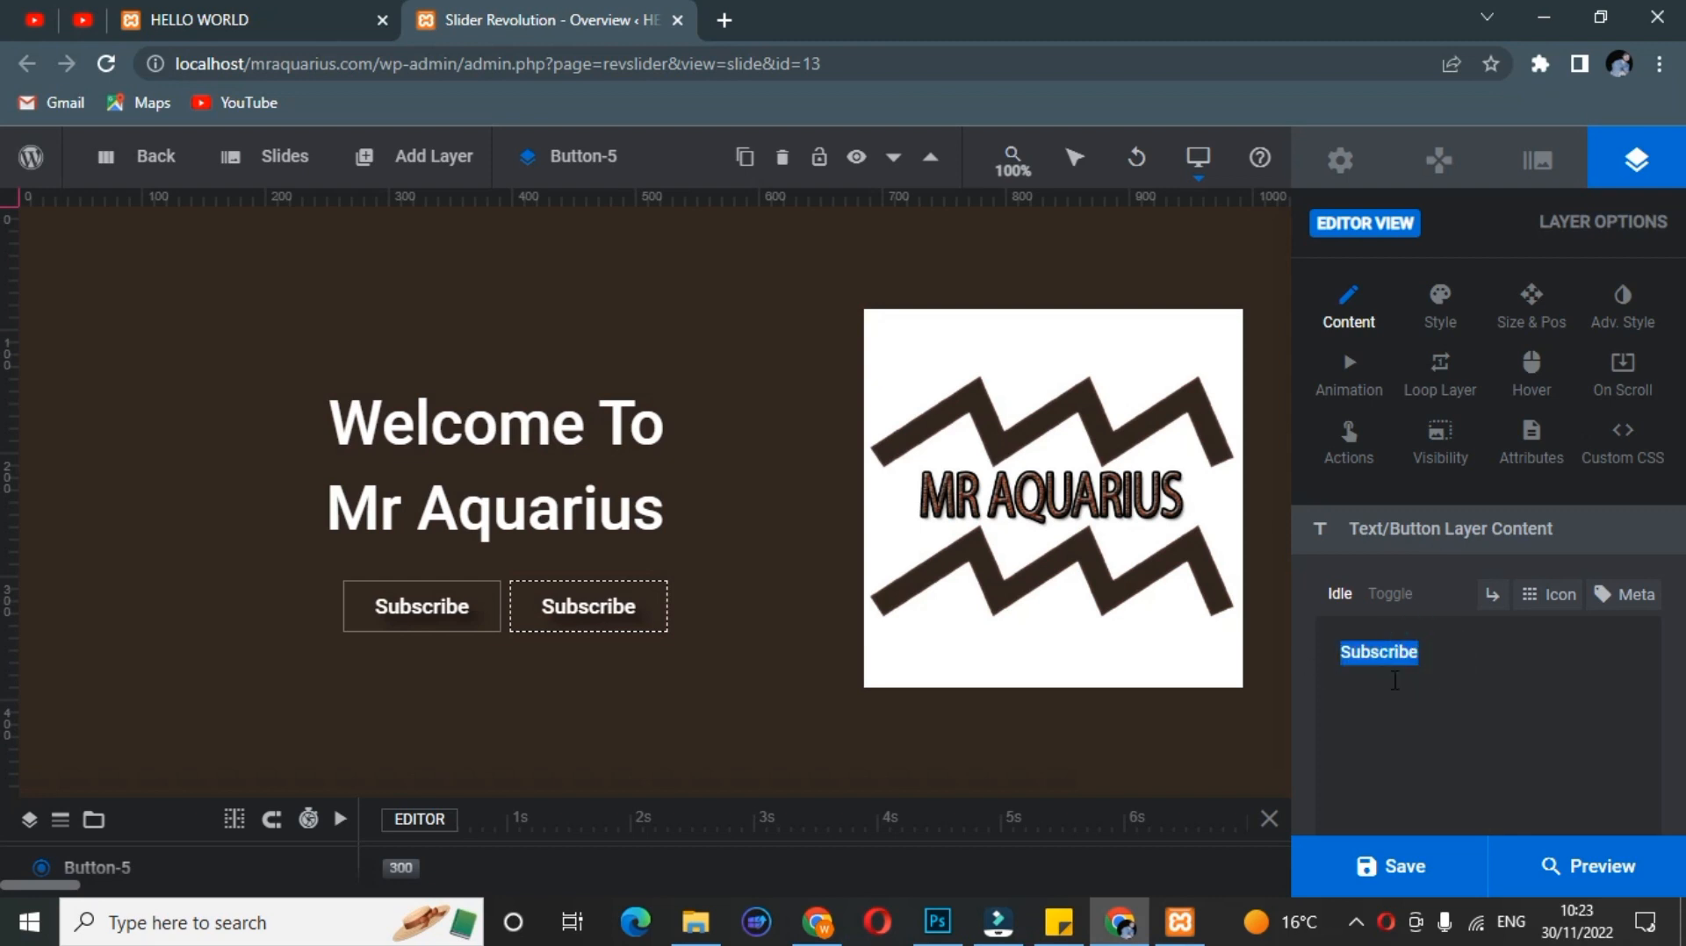
{"action": "type", "text": "Ab"}
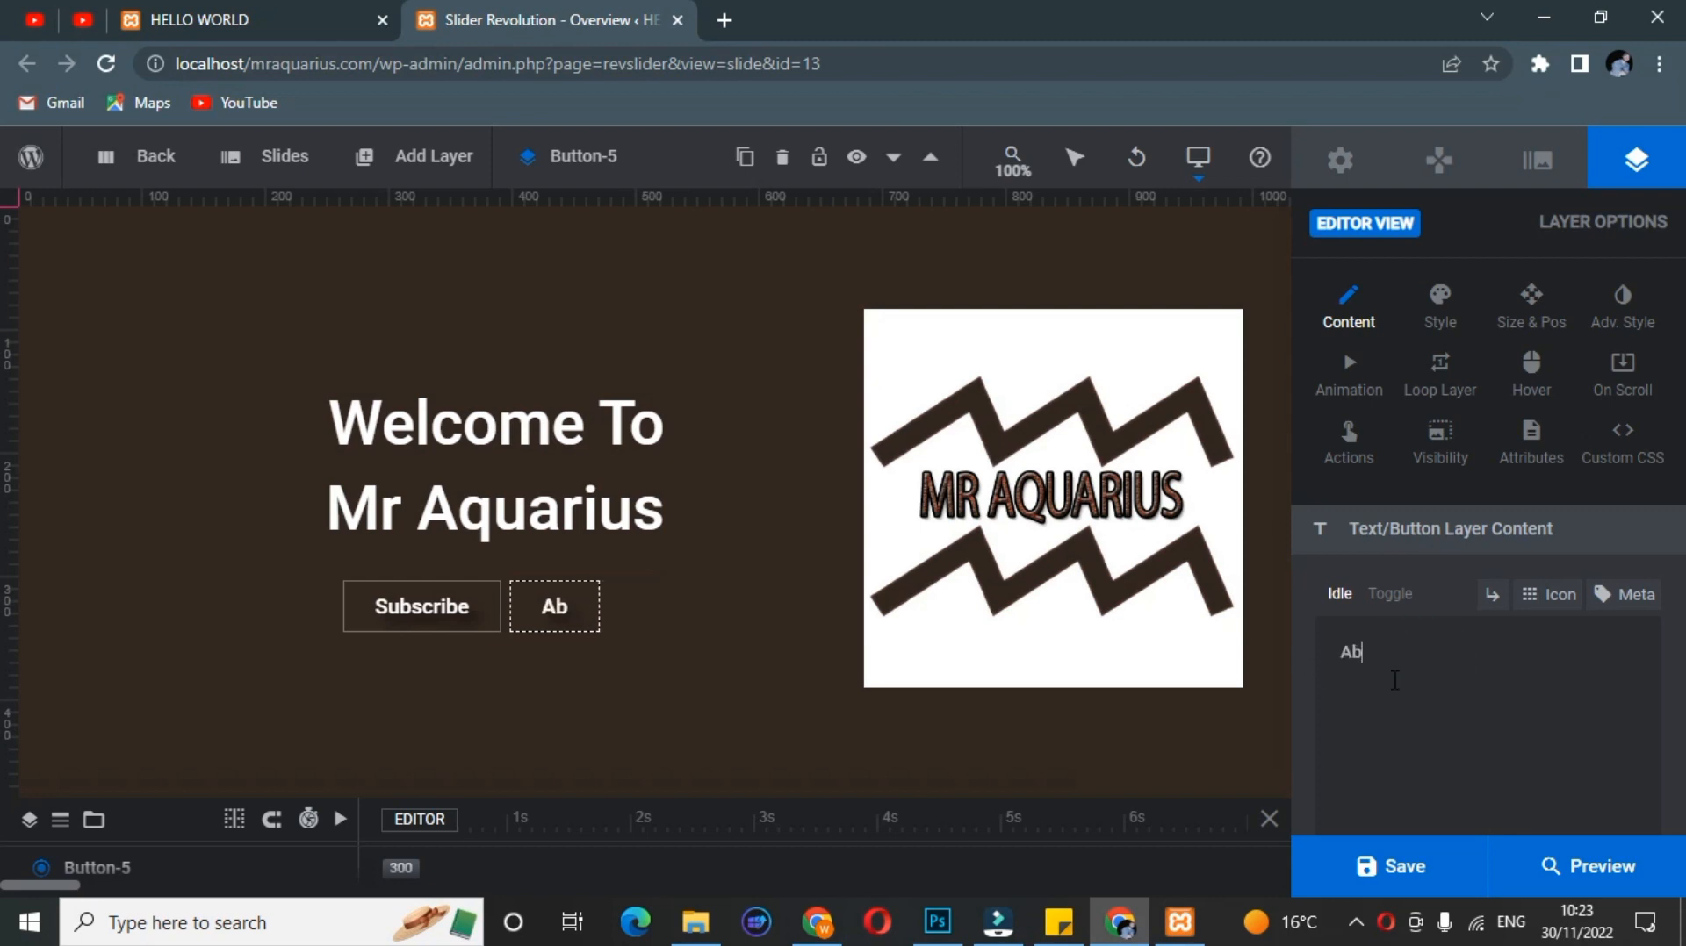
{"action": "type", "text": "out Us"}
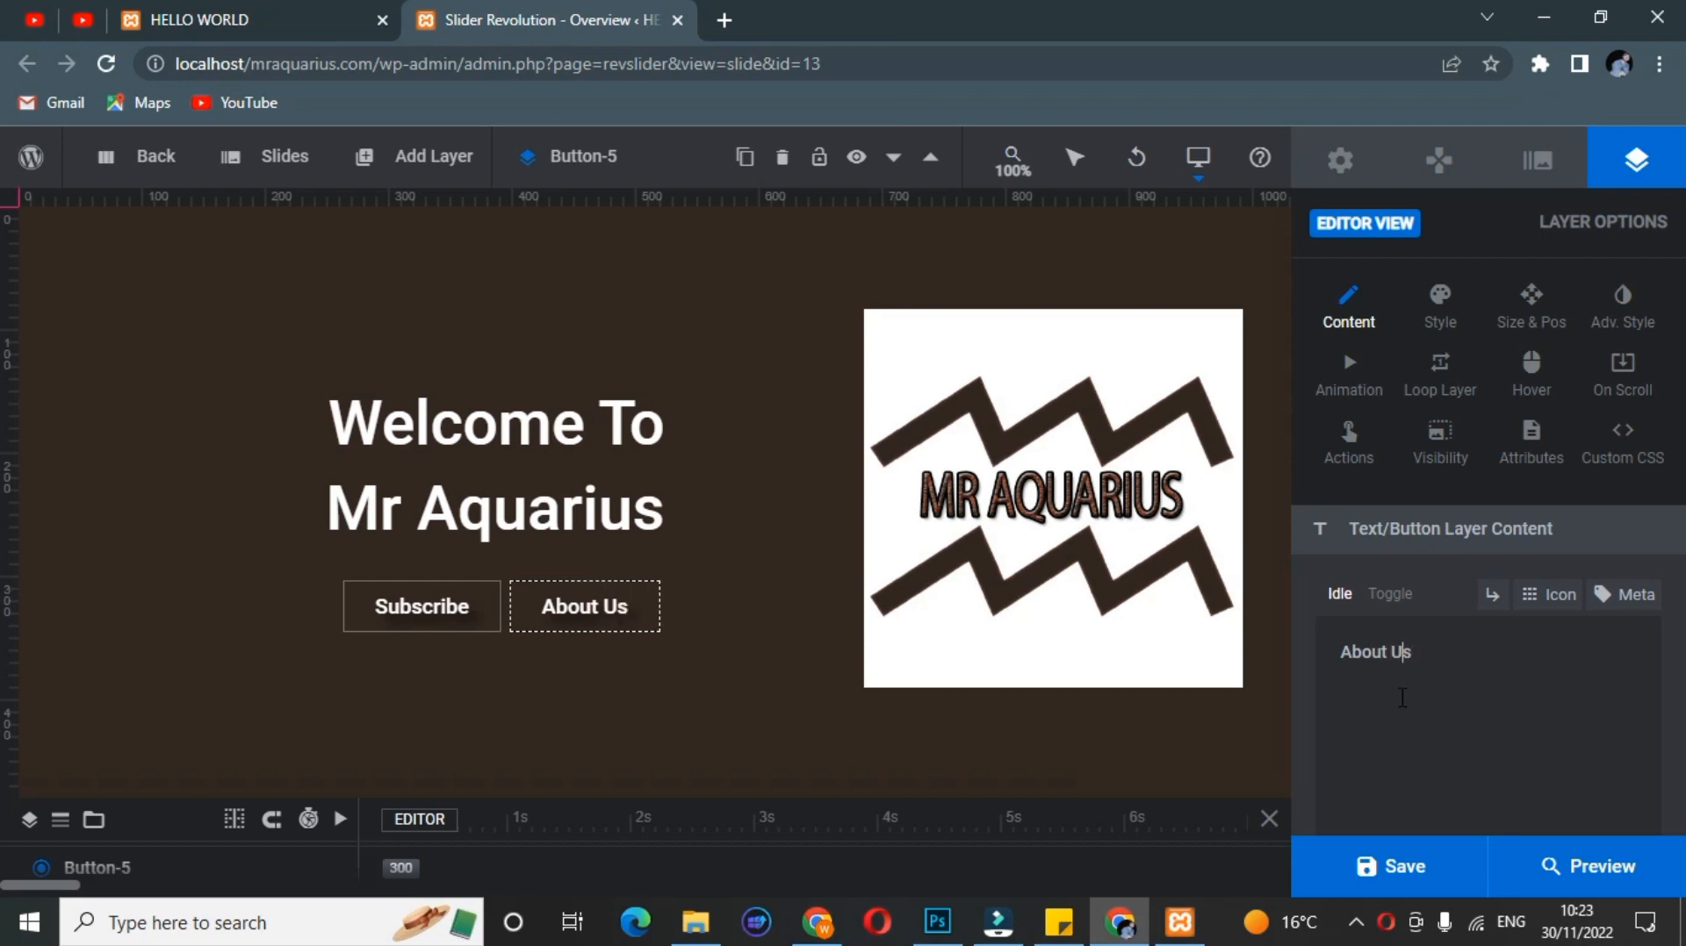
{"action": "left_click", "coordinate": [1402, 698]}
{"action": "left_click", "coordinate": [1417, 713]}
{"action": "left_click", "coordinate": [697, 720]}
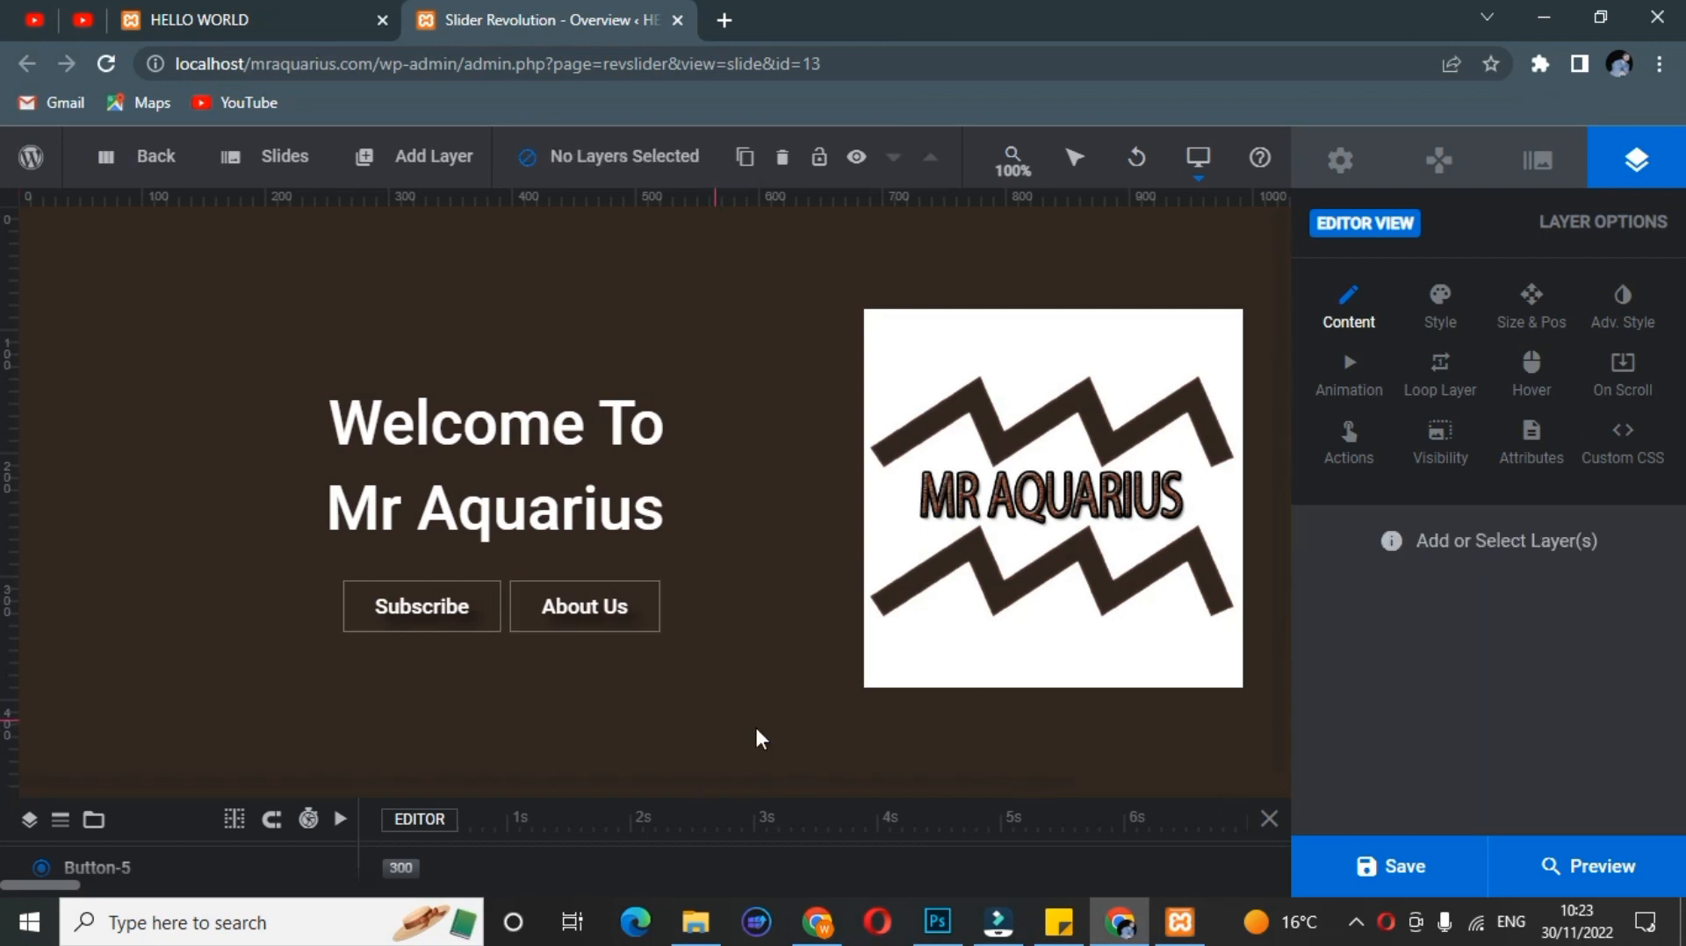
{"action": "left_click", "coordinate": [1580, 865]}
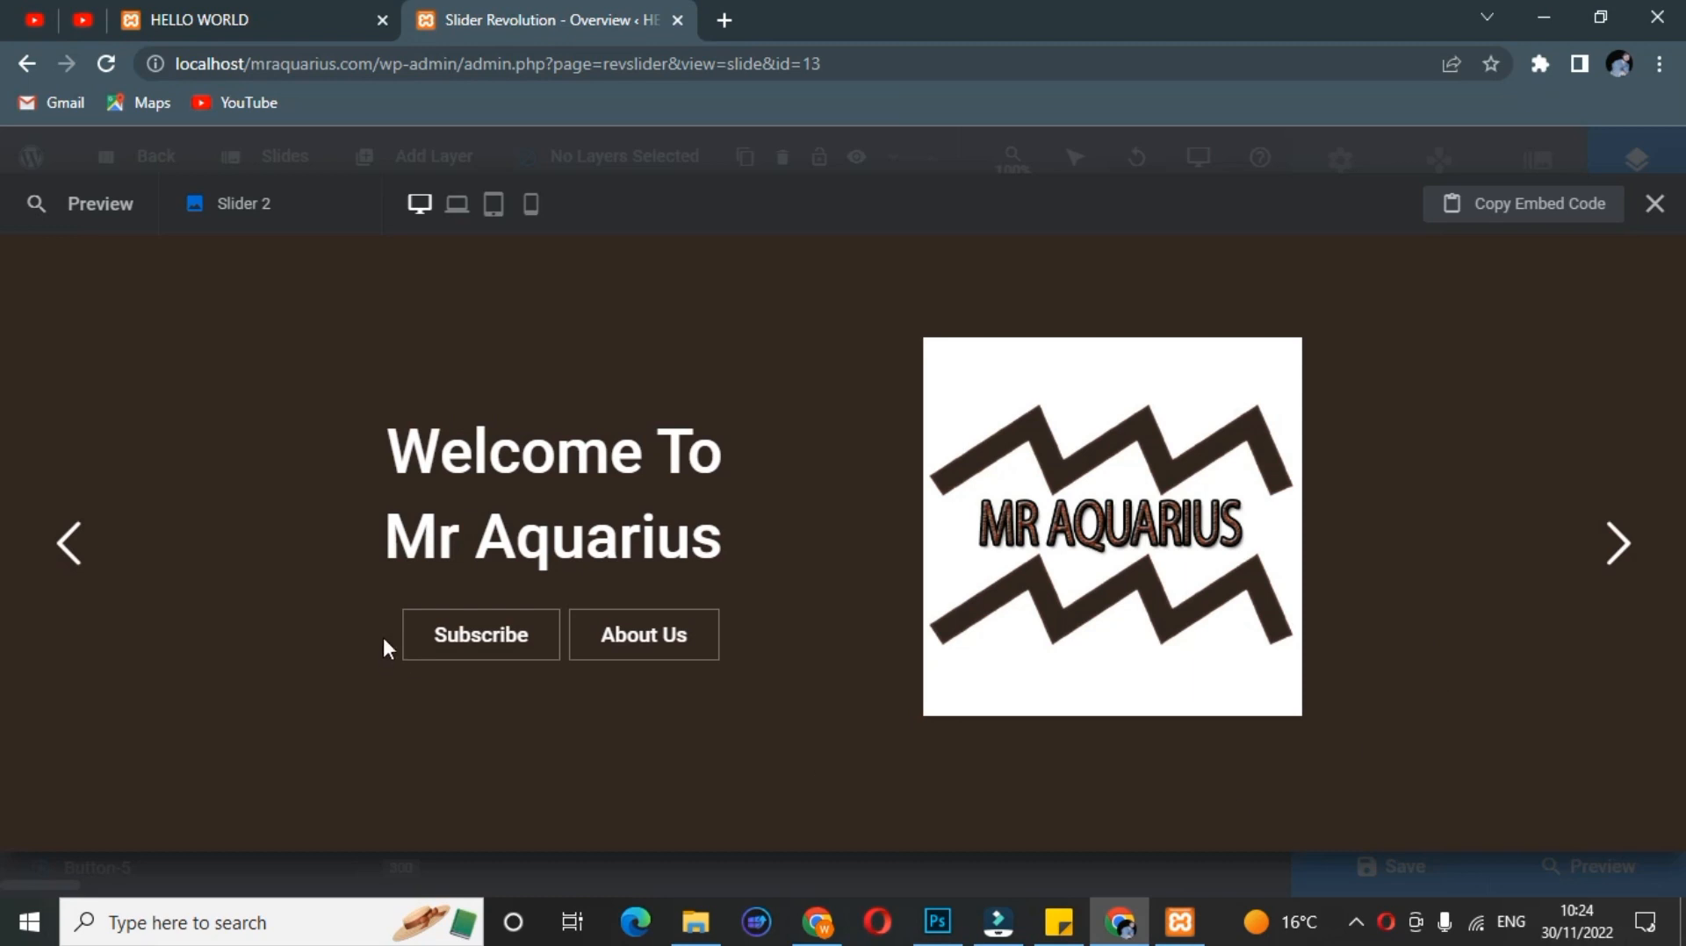
{"action": "left_click", "coordinate": [1655, 204]}
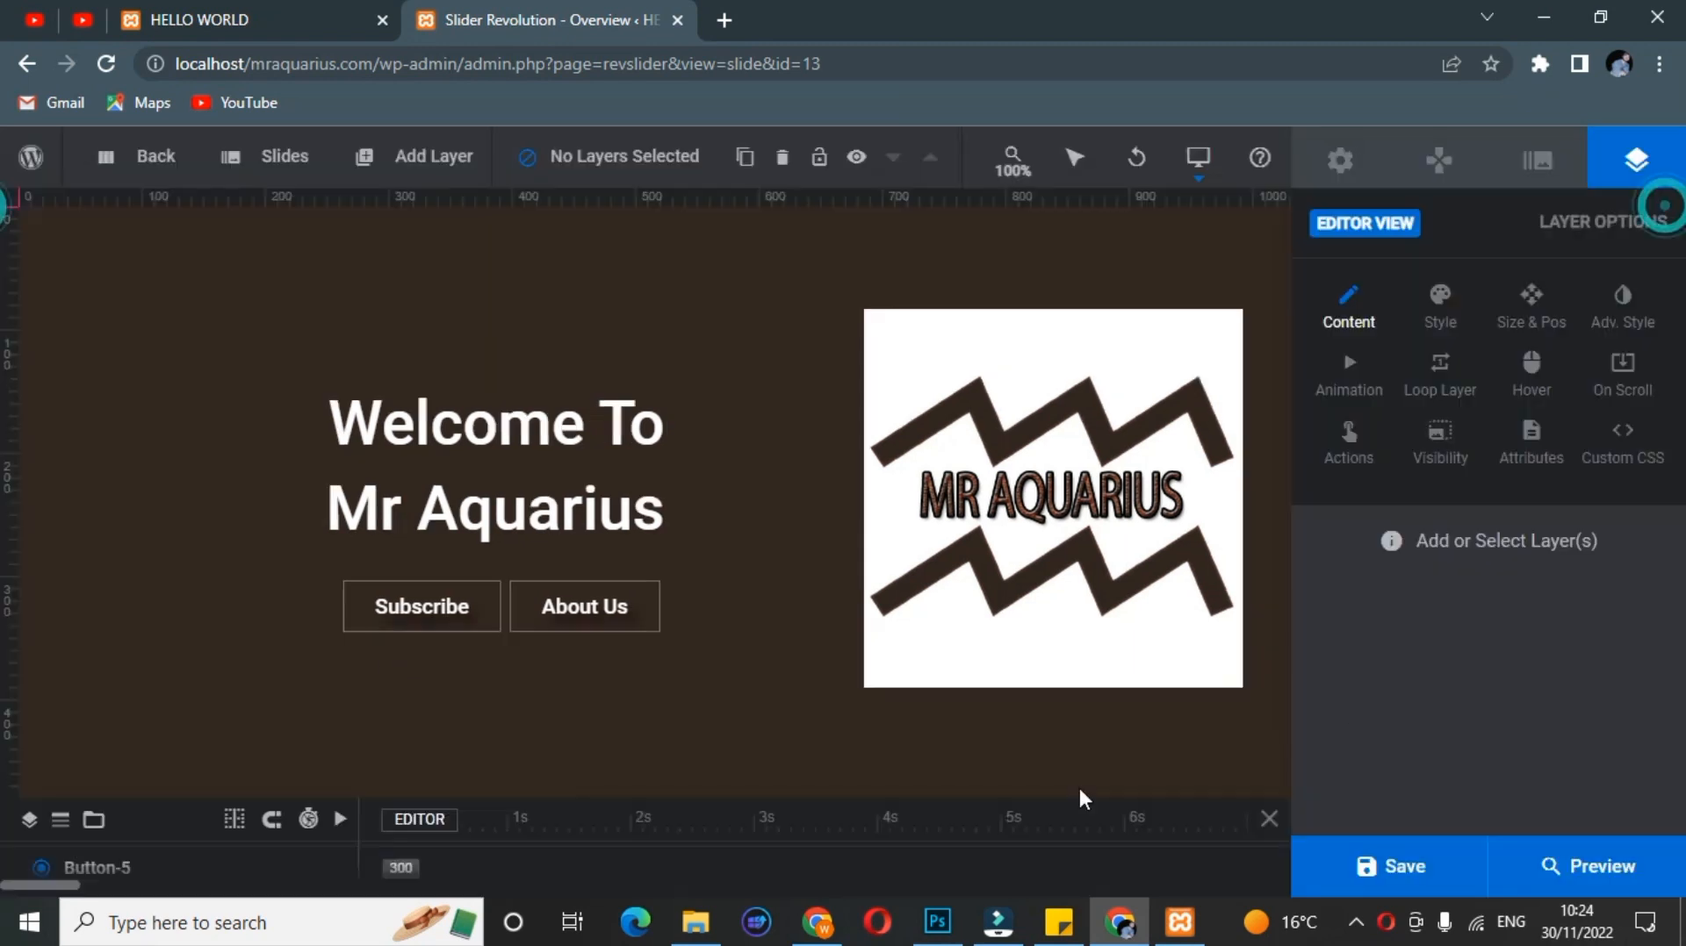
Step: Shift the Subscribe button slightly left so its left edge lines up with the "Mr Aquarius" heading
{"action": "left_click", "coordinate": [434, 634]}
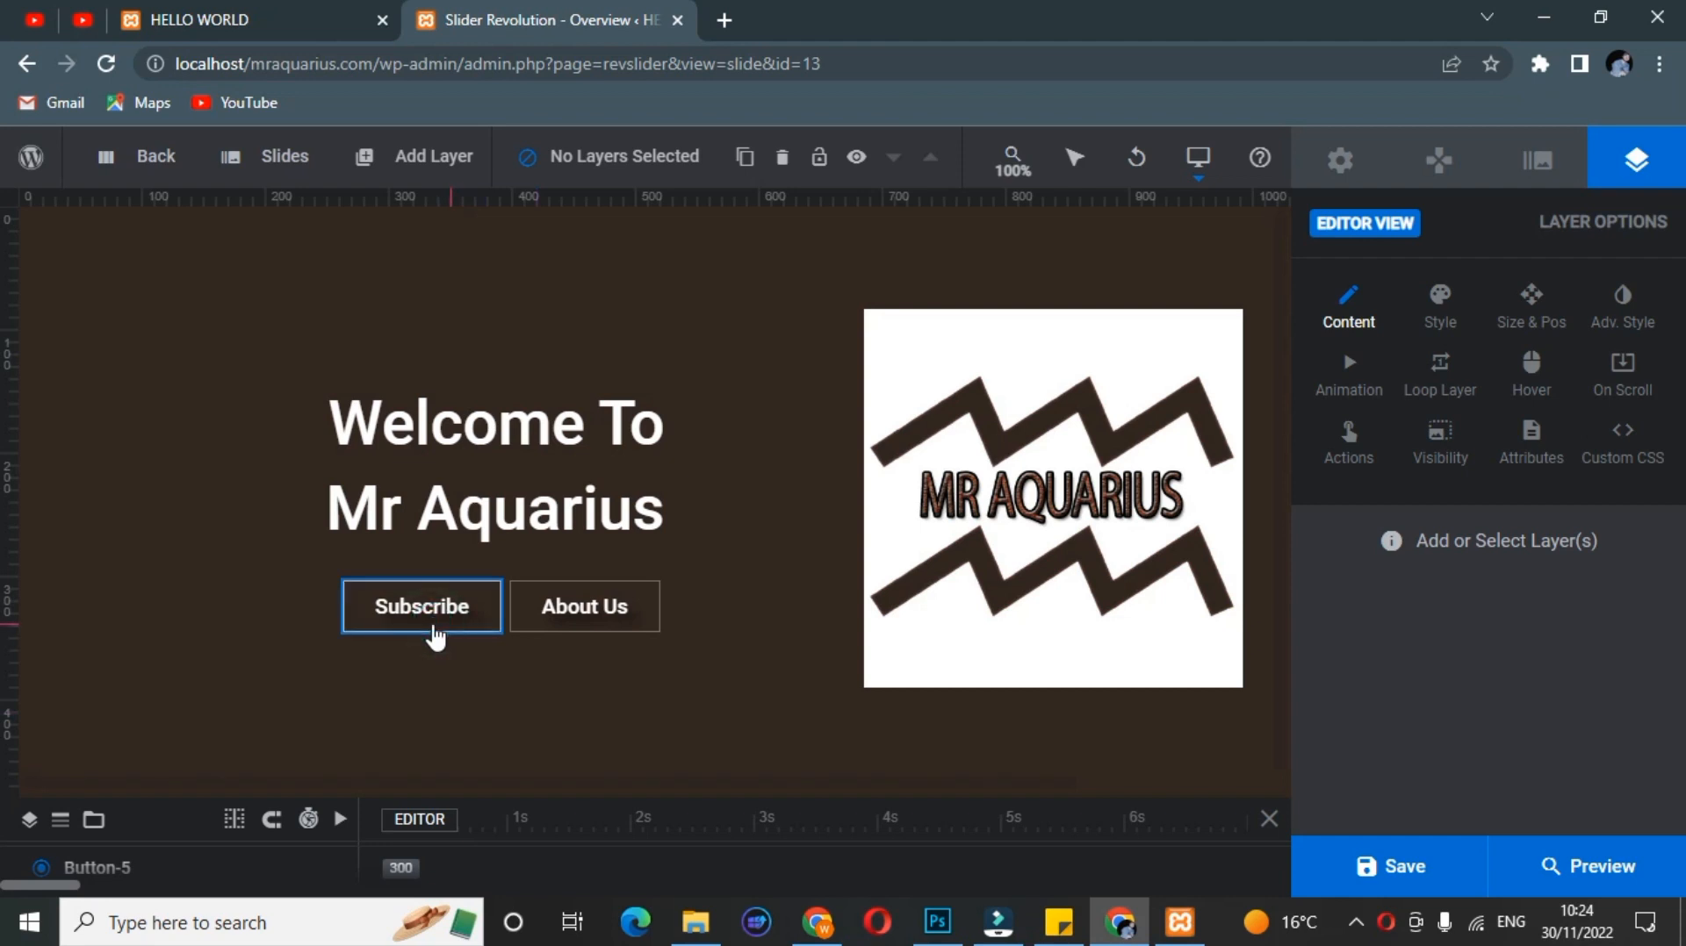
{"action": "key", "text": "shift+Left"}
{"action": "key", "text": "shift+Left"}
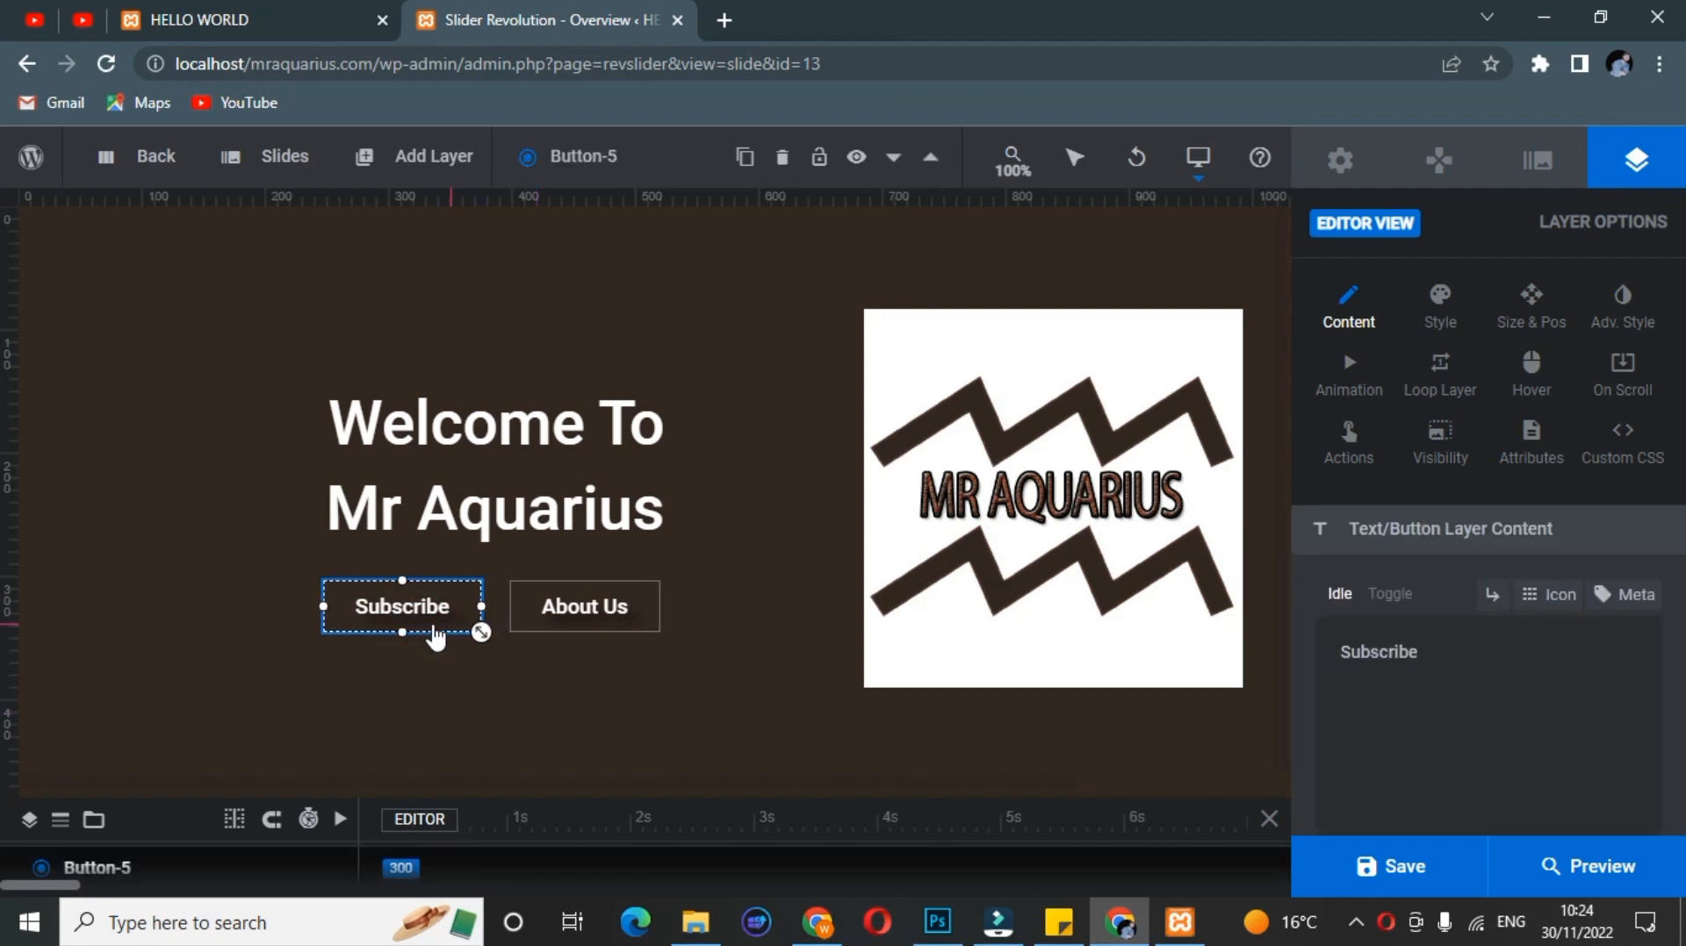
{"action": "key", "text": "Right"}
{"action": "key", "text": "Right"}
{"action": "key", "text": "Right"}
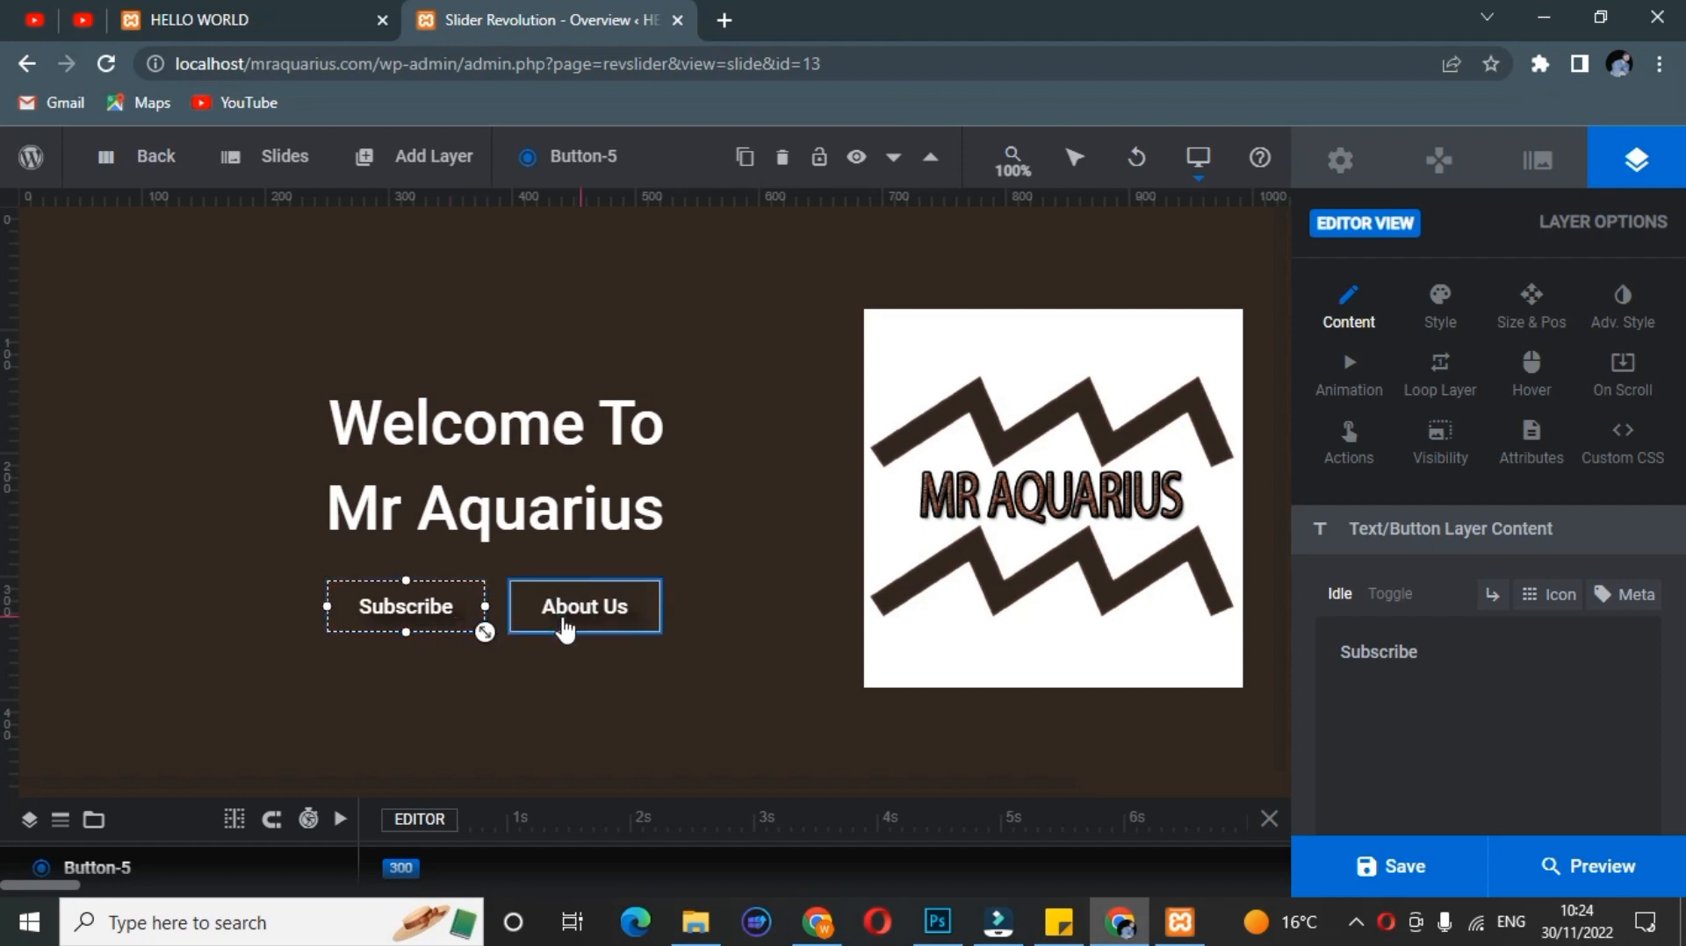
Step: Nudge the About Us button left until only a narrow gap separates it from the Subscribe button
{"action": "left_click", "coordinate": [565, 628]}
{"action": "key", "text": "shift+Left"}
{"action": "key", "text": "shift+Left"}
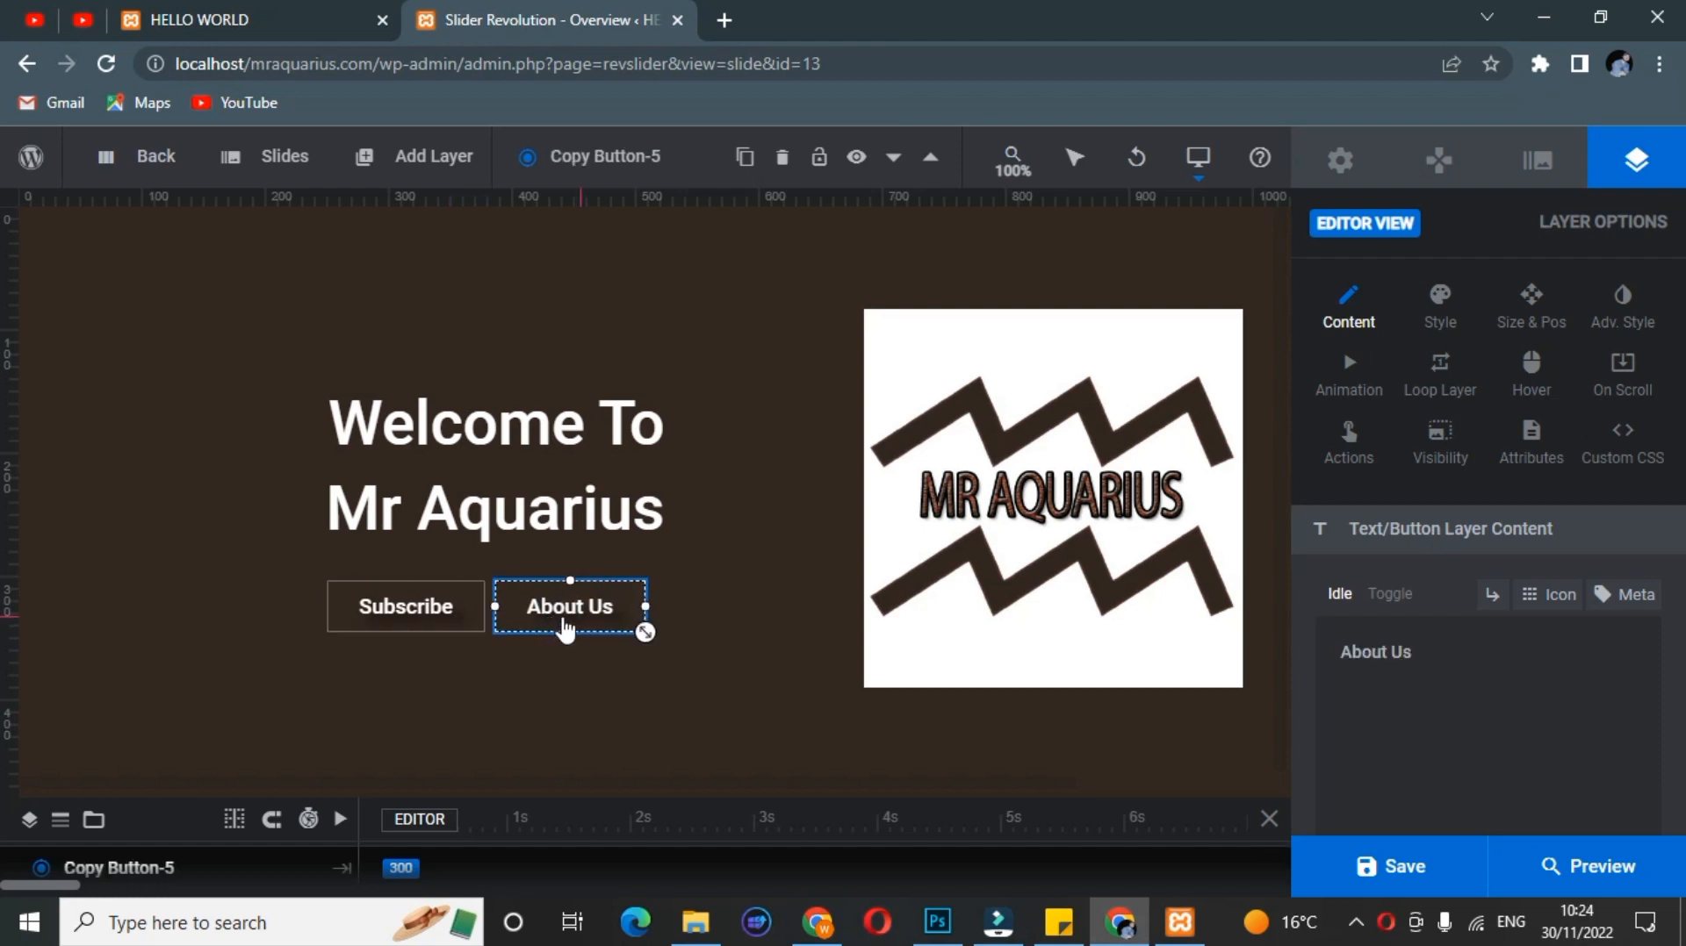
{"action": "key", "text": "Left"}
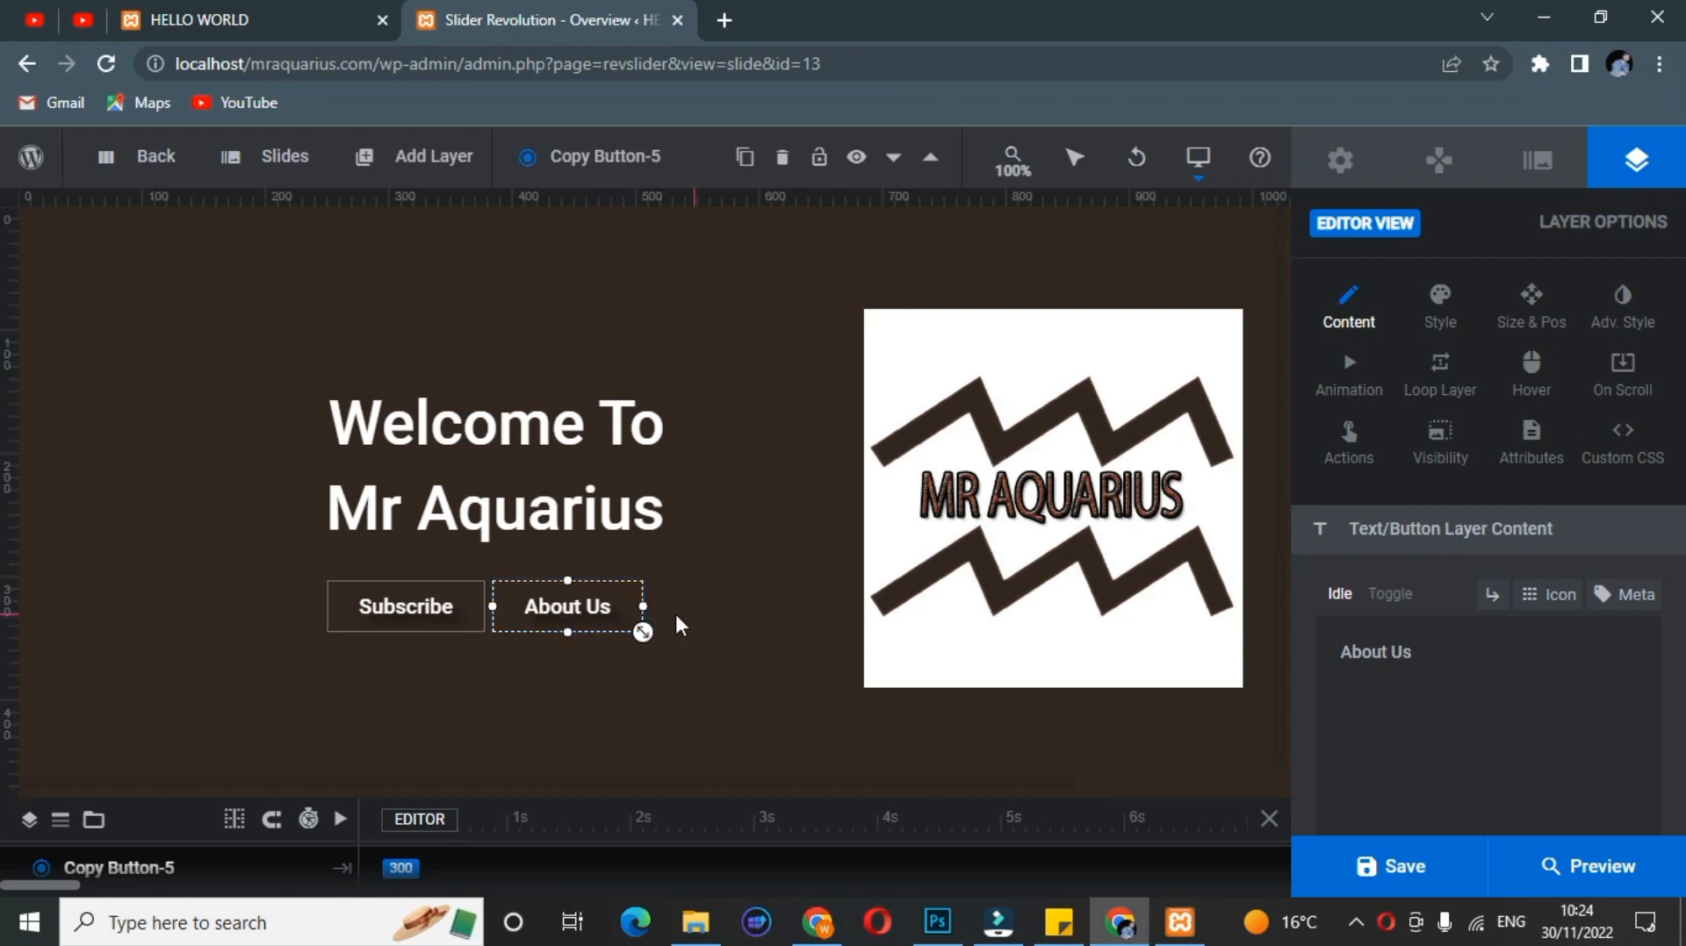
{"action": "key", "text": "Right"}
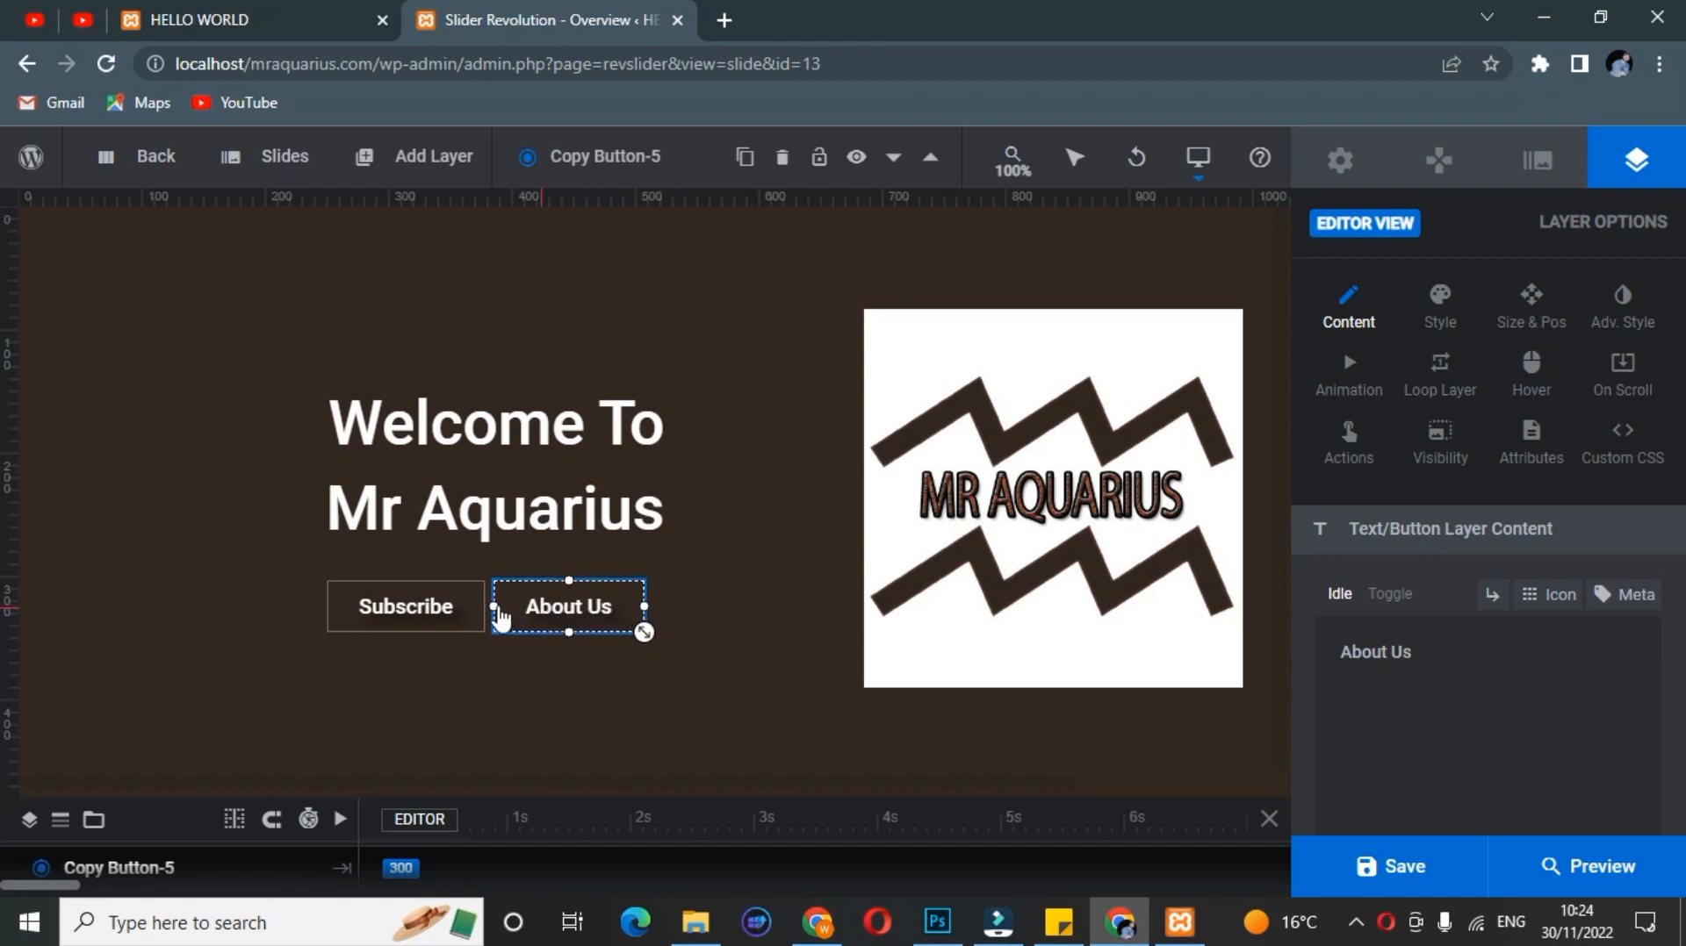
Step: Nudge the Subscribe button slightly right and check both buttons in the slider preview
{"action": "left_click", "coordinate": [462, 620]}
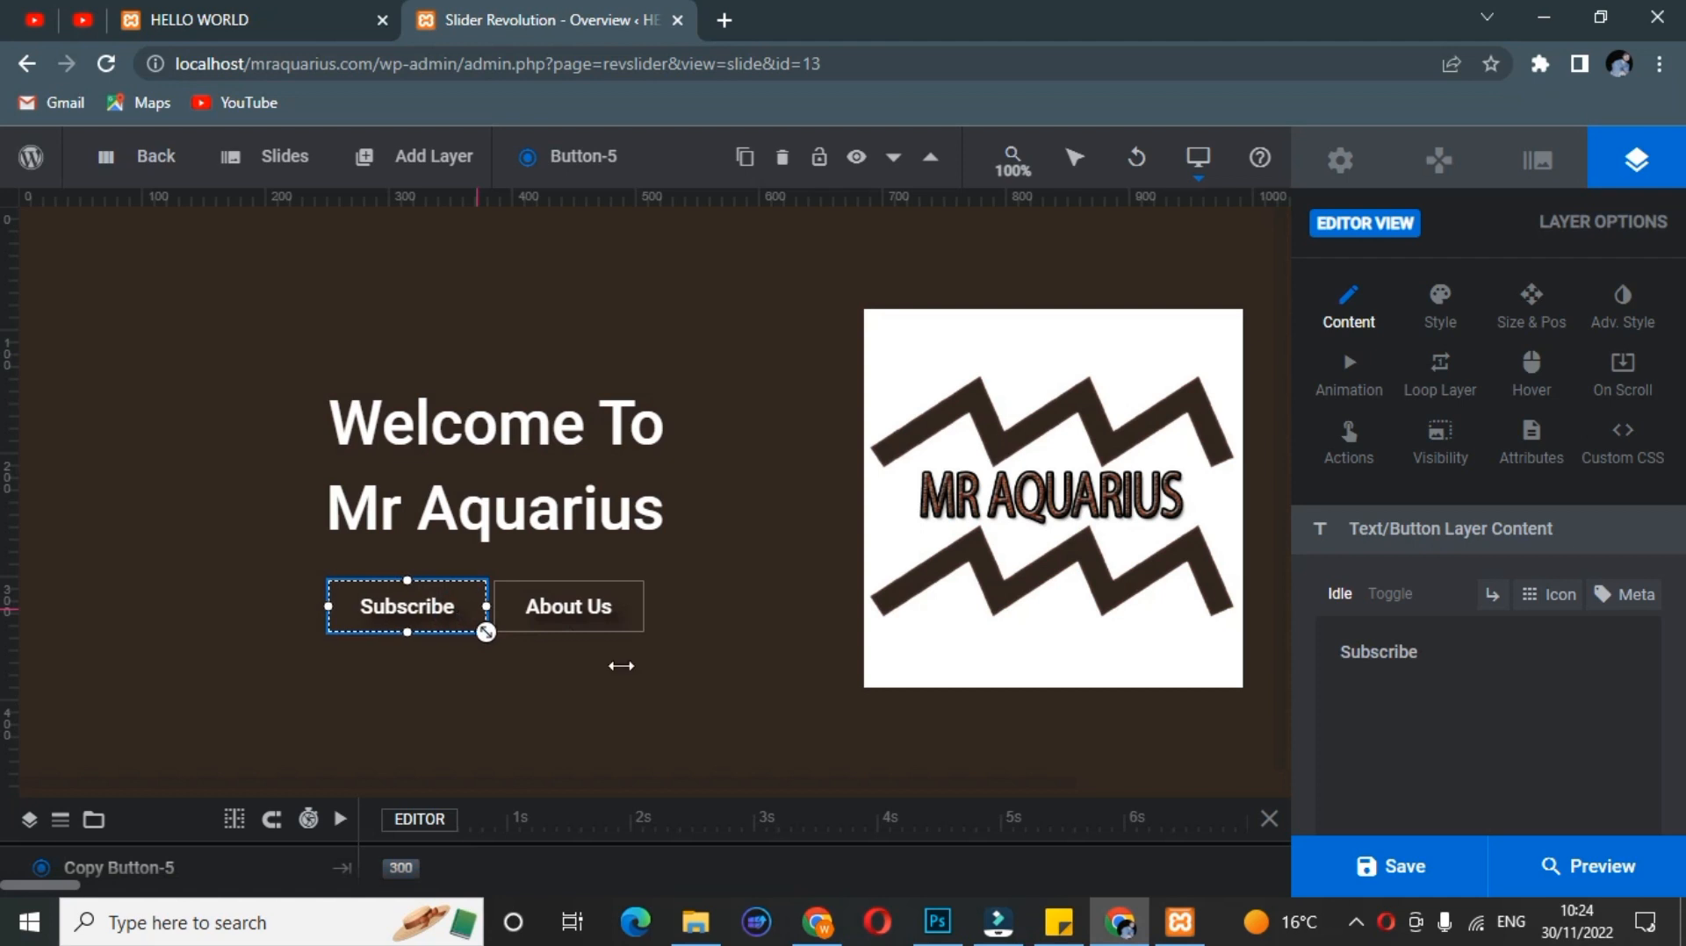
{"action": "key", "text": "Right"}
{"action": "left_click", "coordinate": [668, 676]}
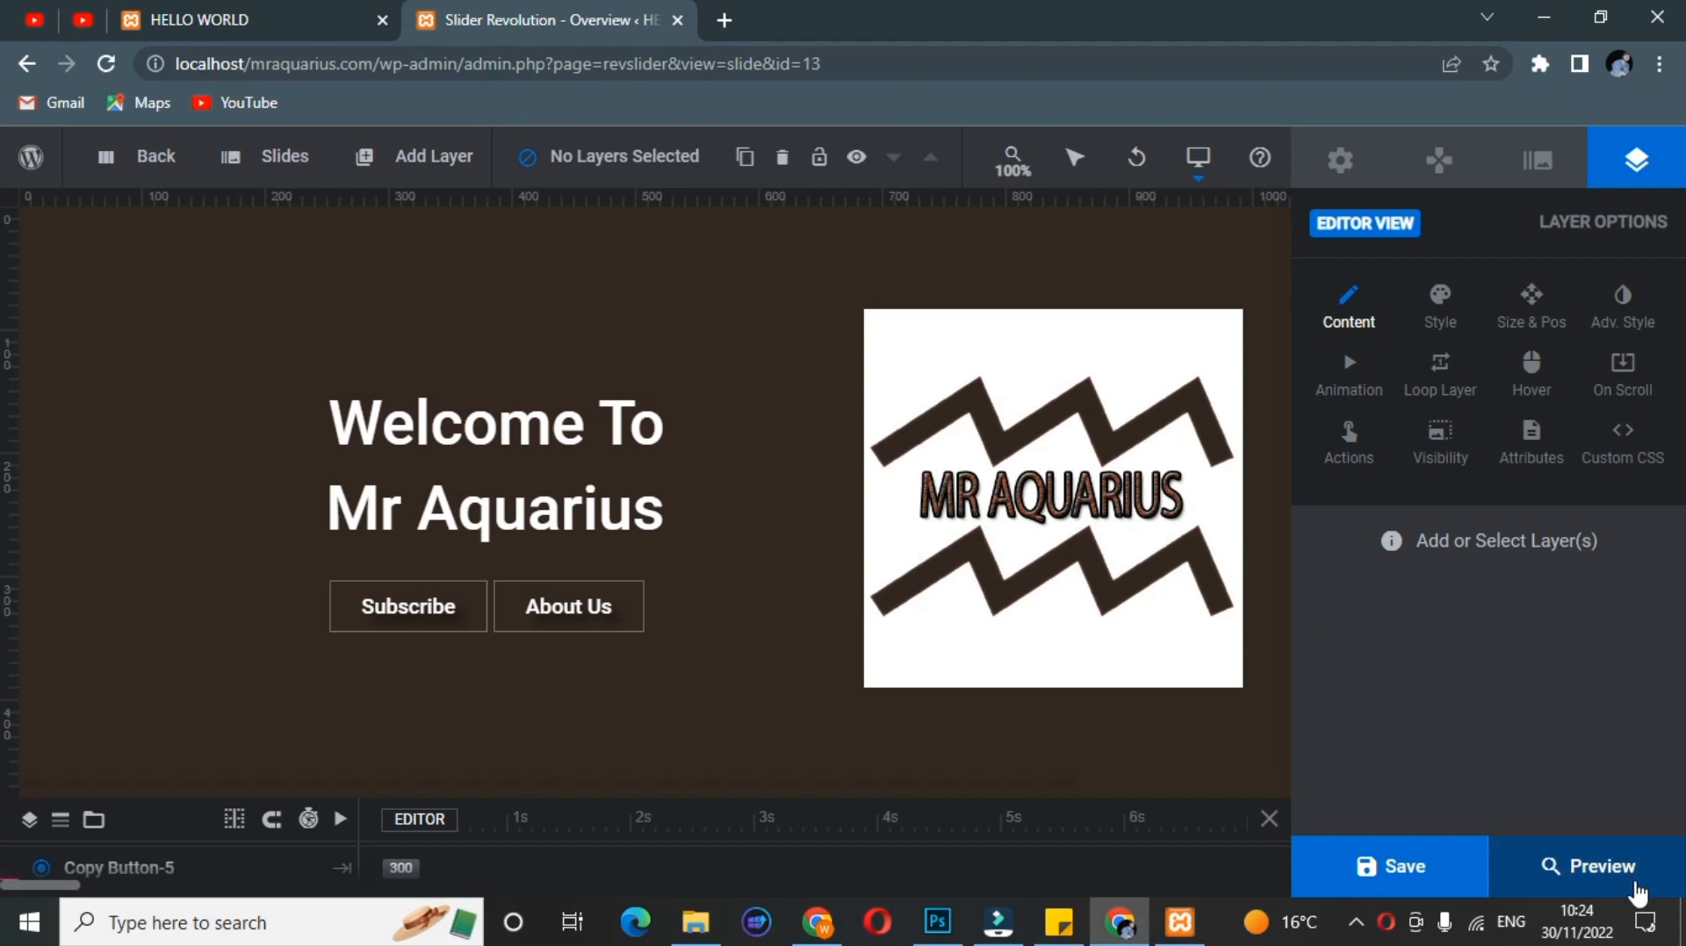
{"action": "left_click", "coordinate": [1633, 881]}
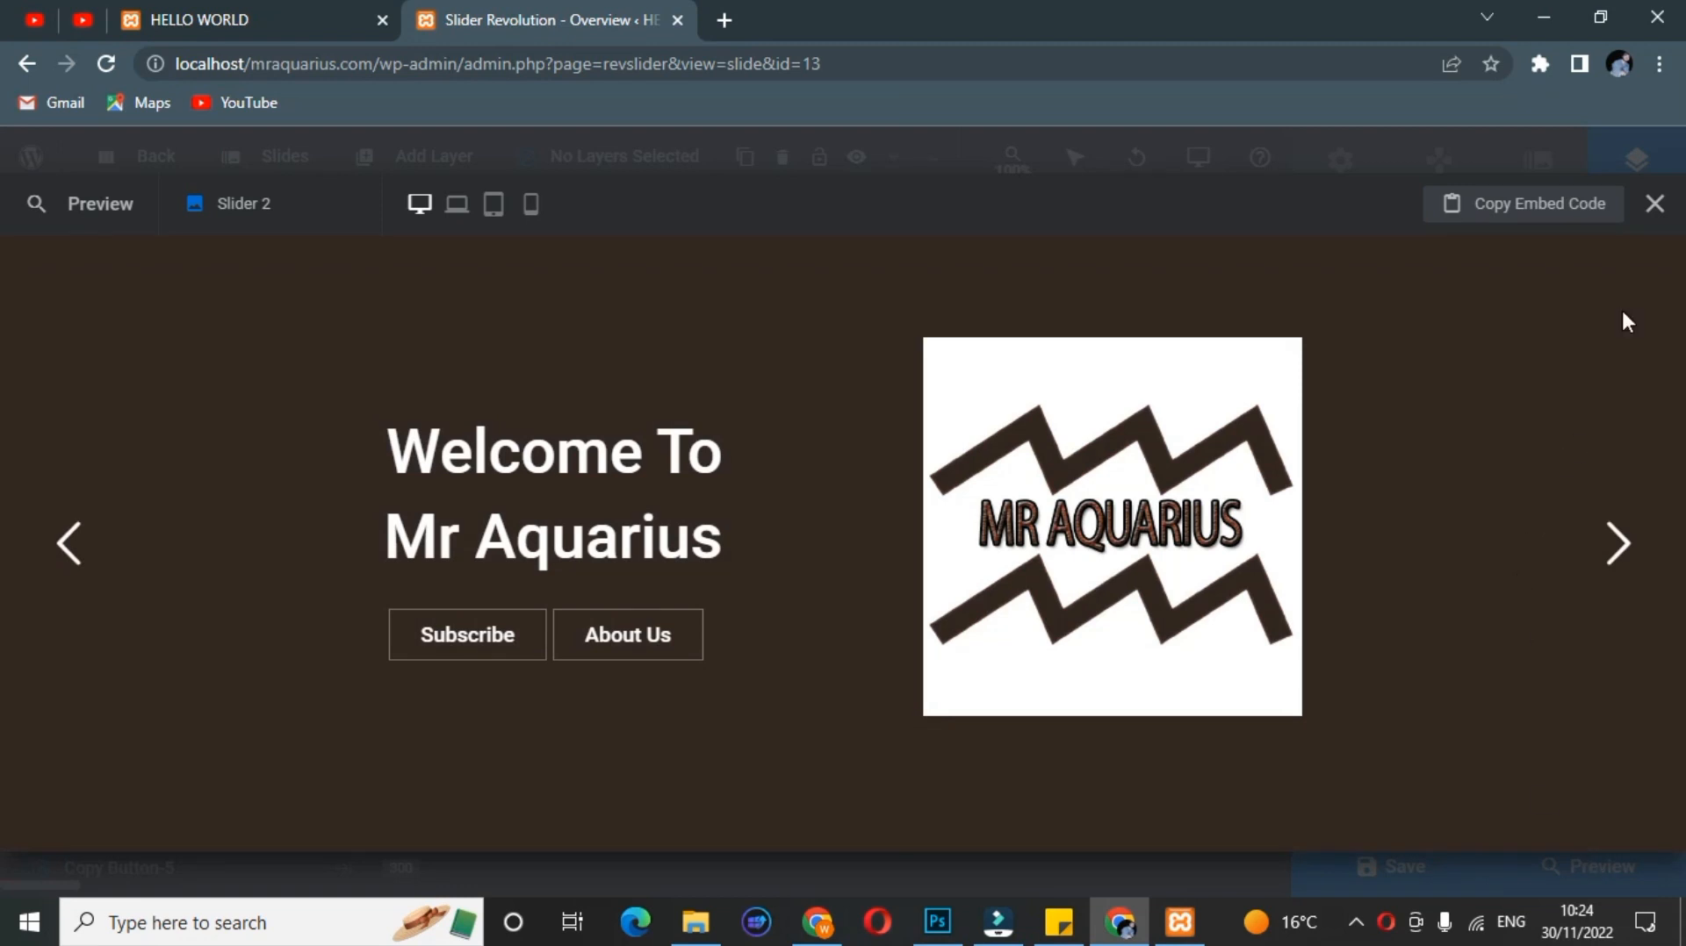
{"action": "left_click", "coordinate": [1653, 207]}
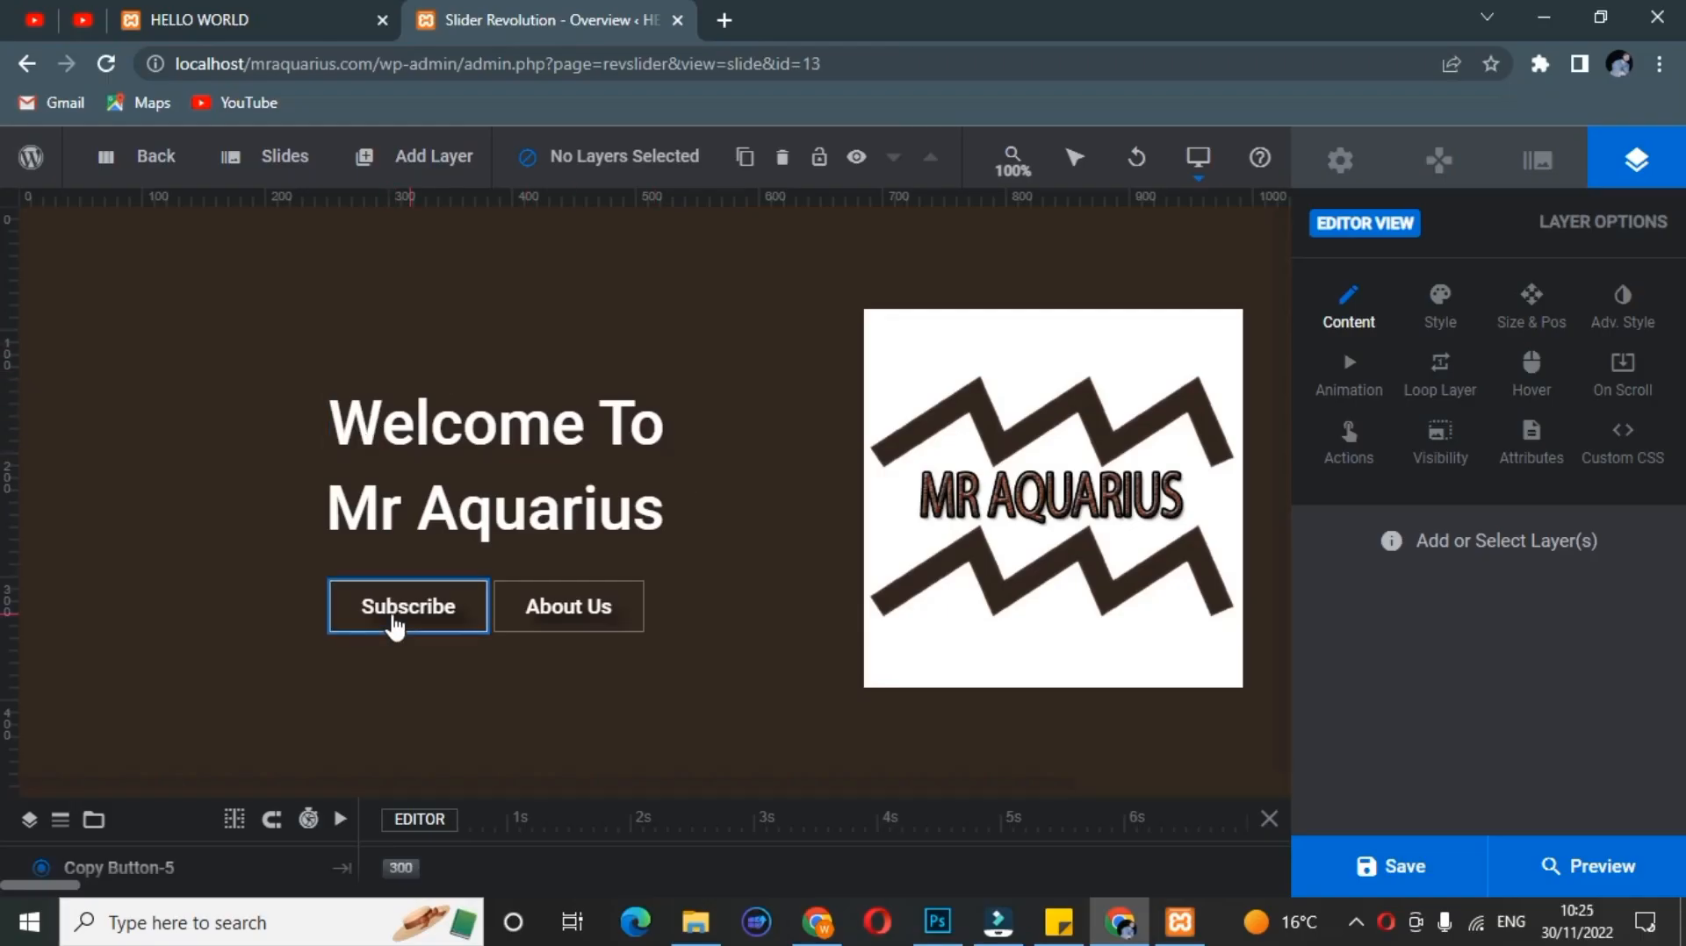
Step: Select the Subscribe button and copy the Mr Aquarius YouTube channel's URL from its open browser tab
{"action": "left_click", "coordinate": [393, 629]}
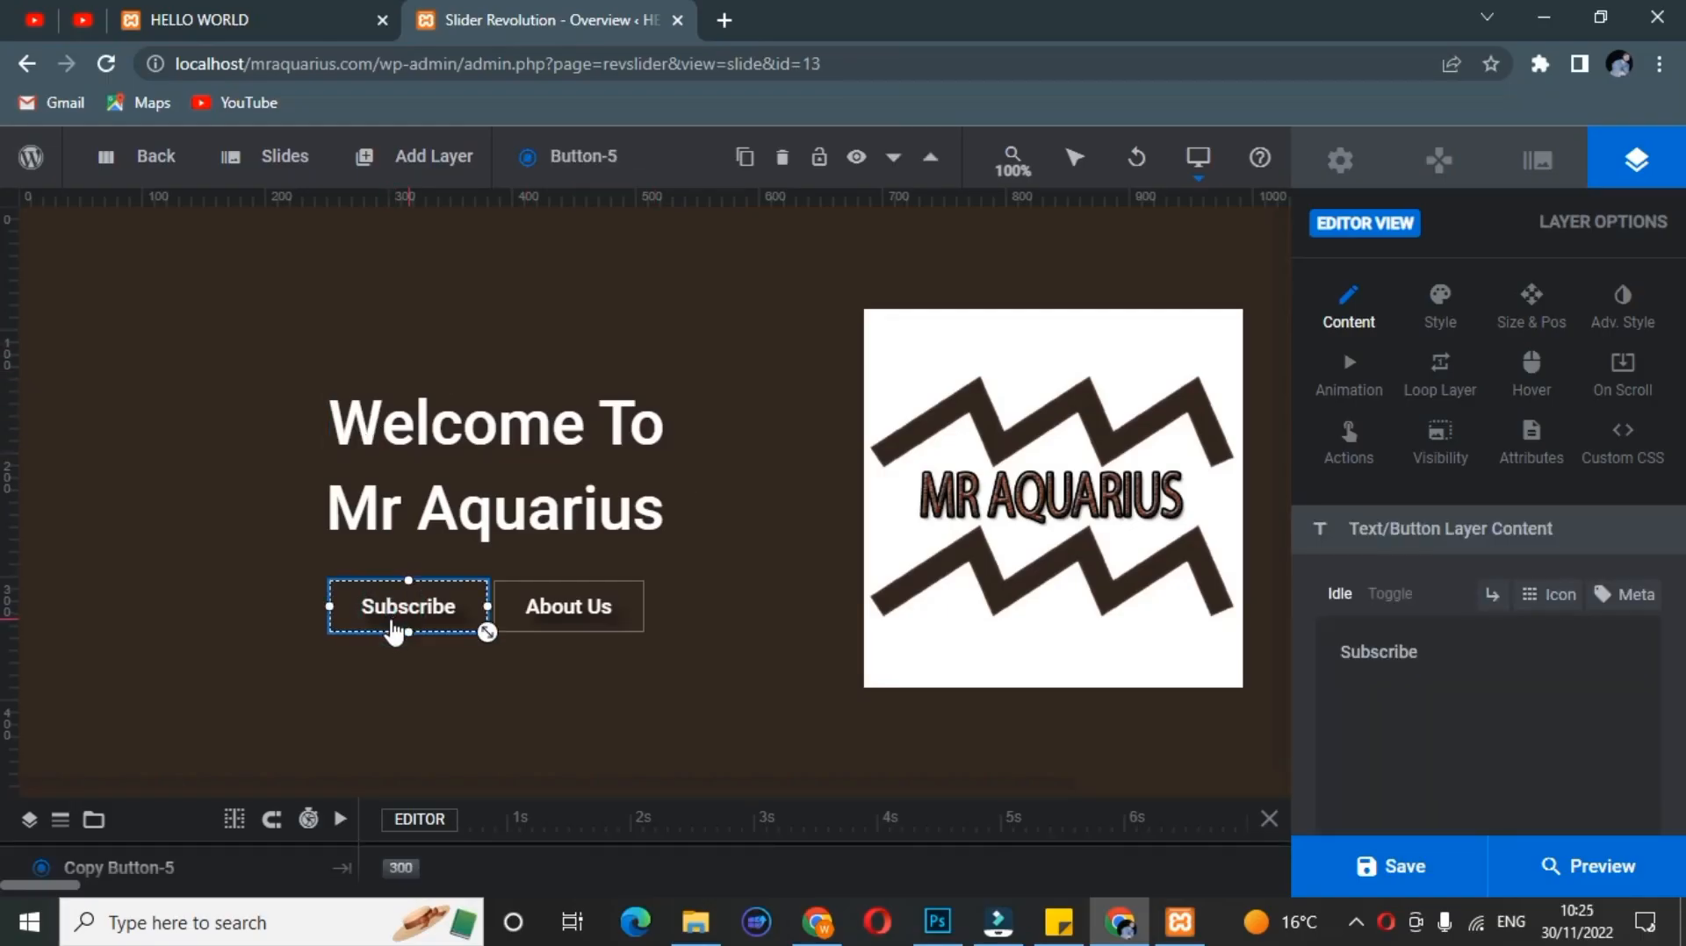
{"action": "left_click", "coordinate": [82, 19]}
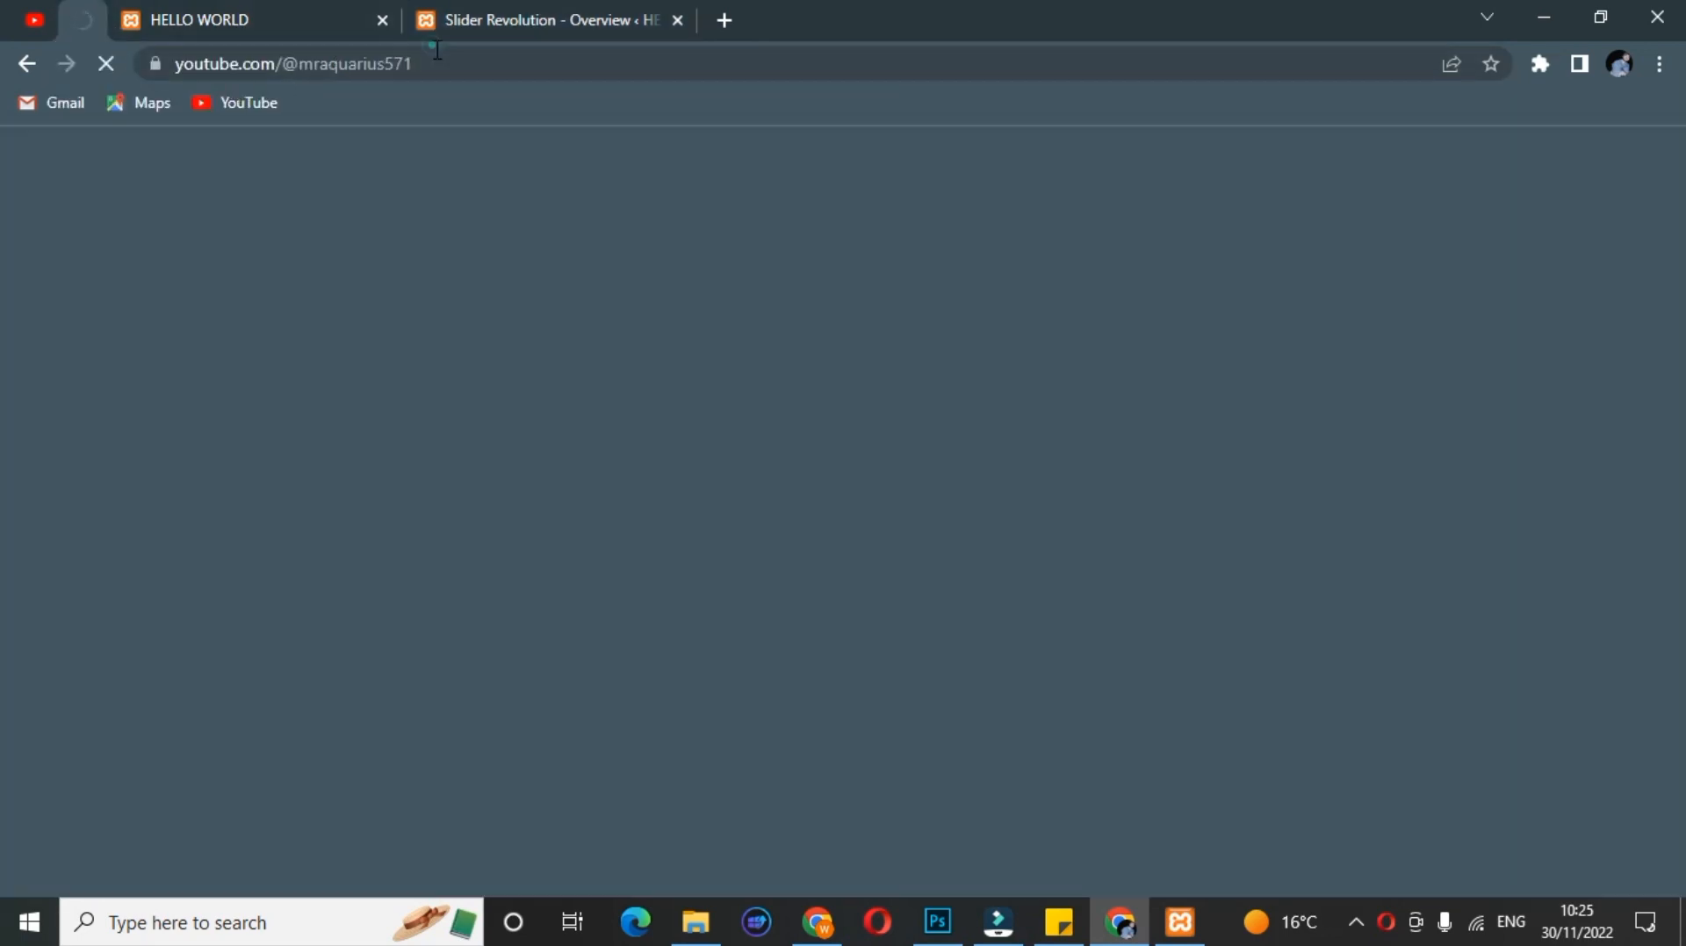
{"action": "right_click", "coordinate": [392, 71]}
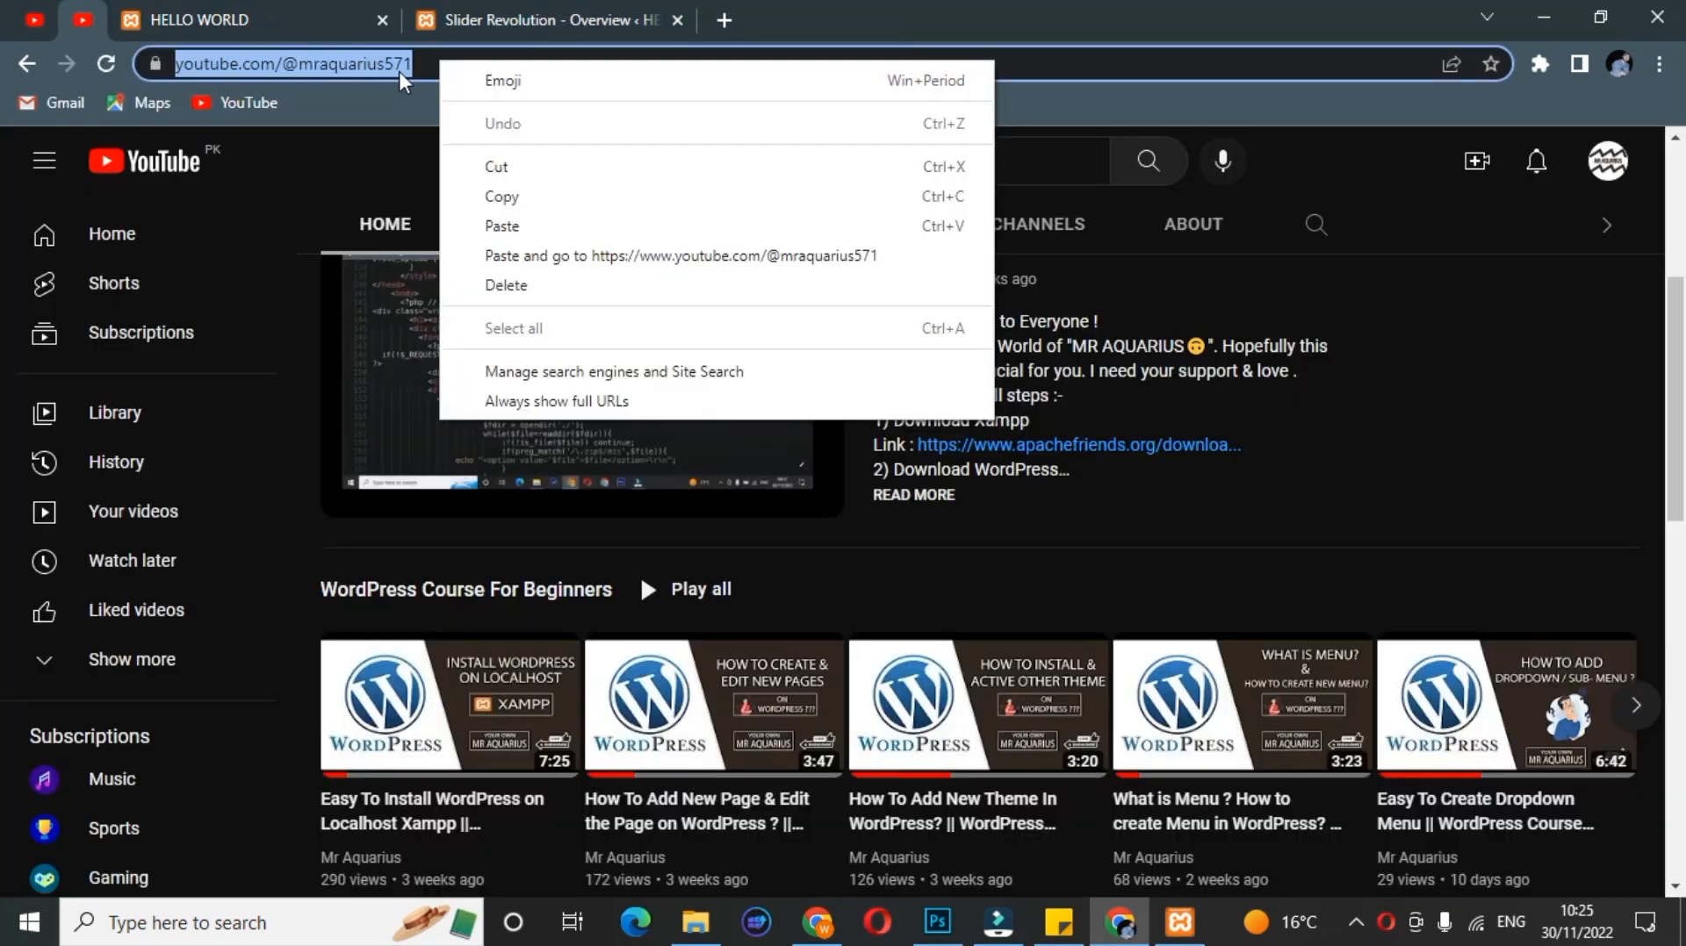
{"action": "right_click", "coordinate": [393, 71]}
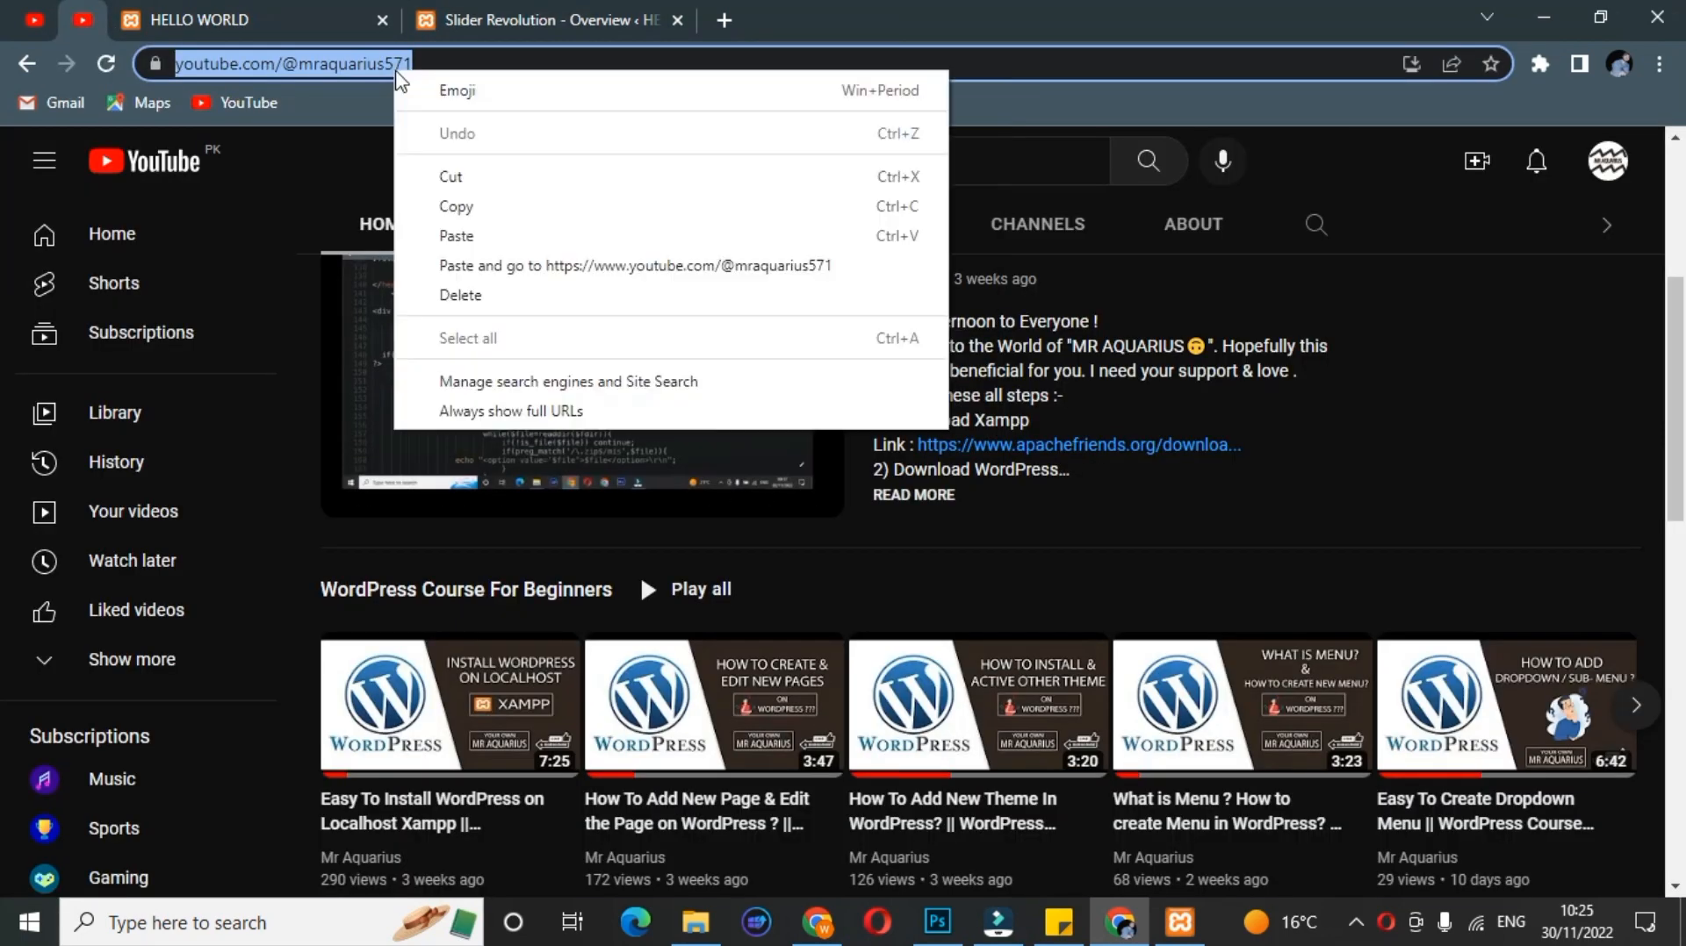
{"action": "left_click", "coordinate": [471, 207]}
{"action": "left_click", "coordinate": [461, 15]}
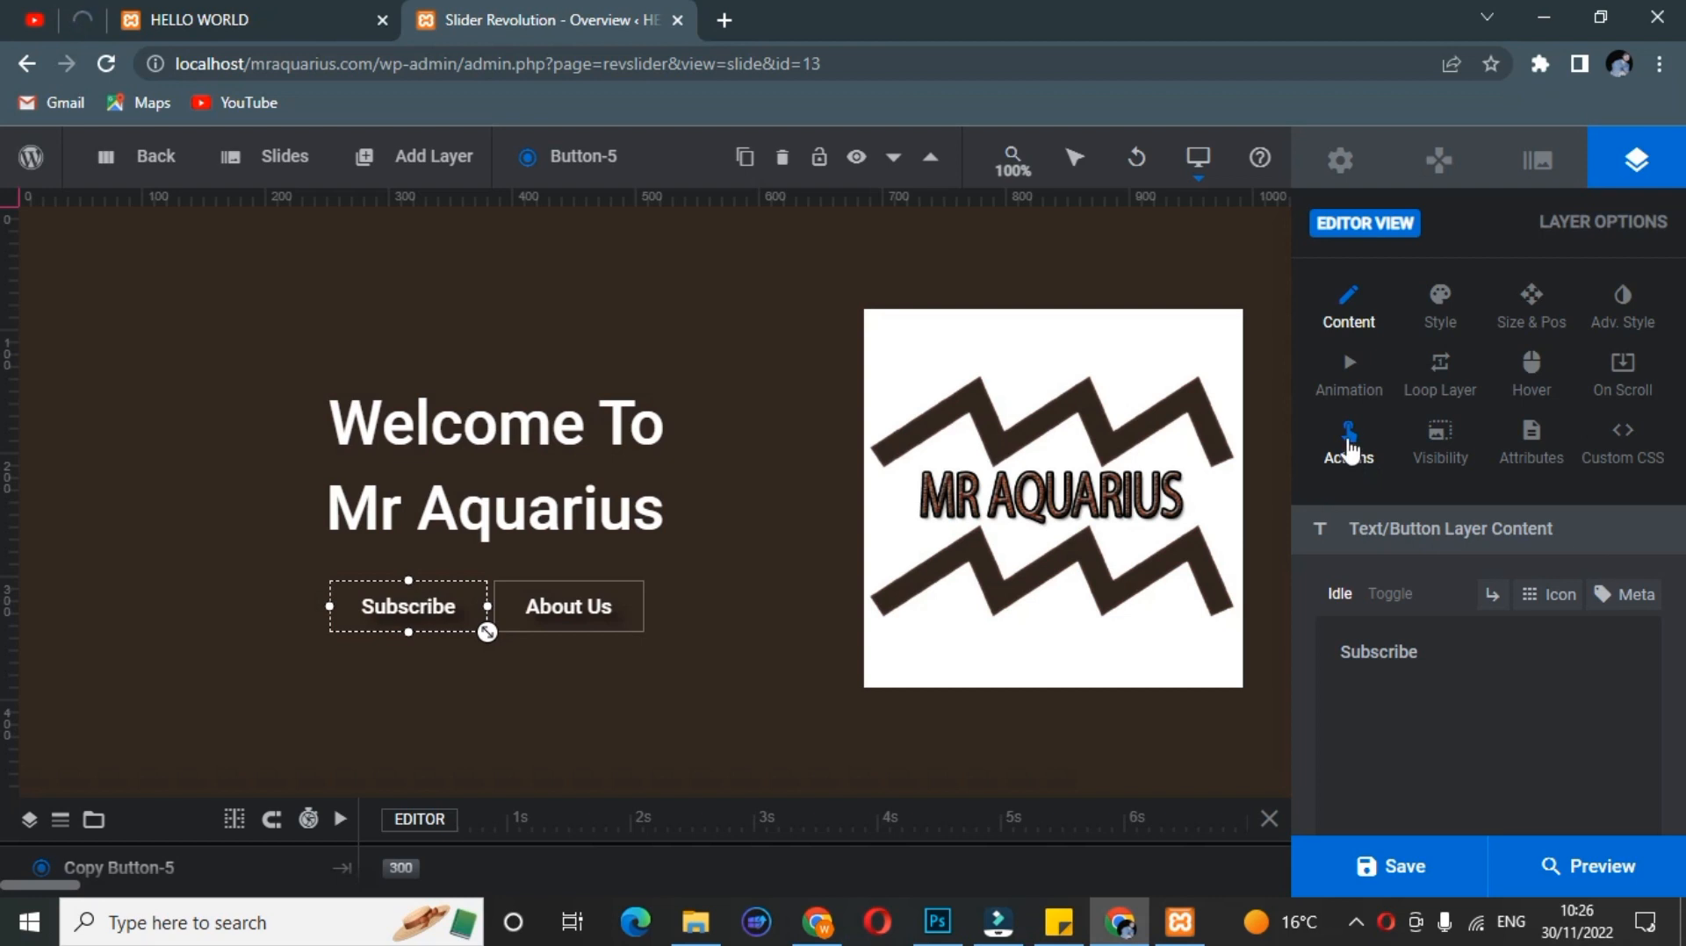
Step: Add a Simple Link action to the Subscribe button with the copied channel URL as its link, and save the slide
{"action": "left_click", "coordinate": [1347, 437]}
{"action": "left_click", "coordinate": [1356, 443]}
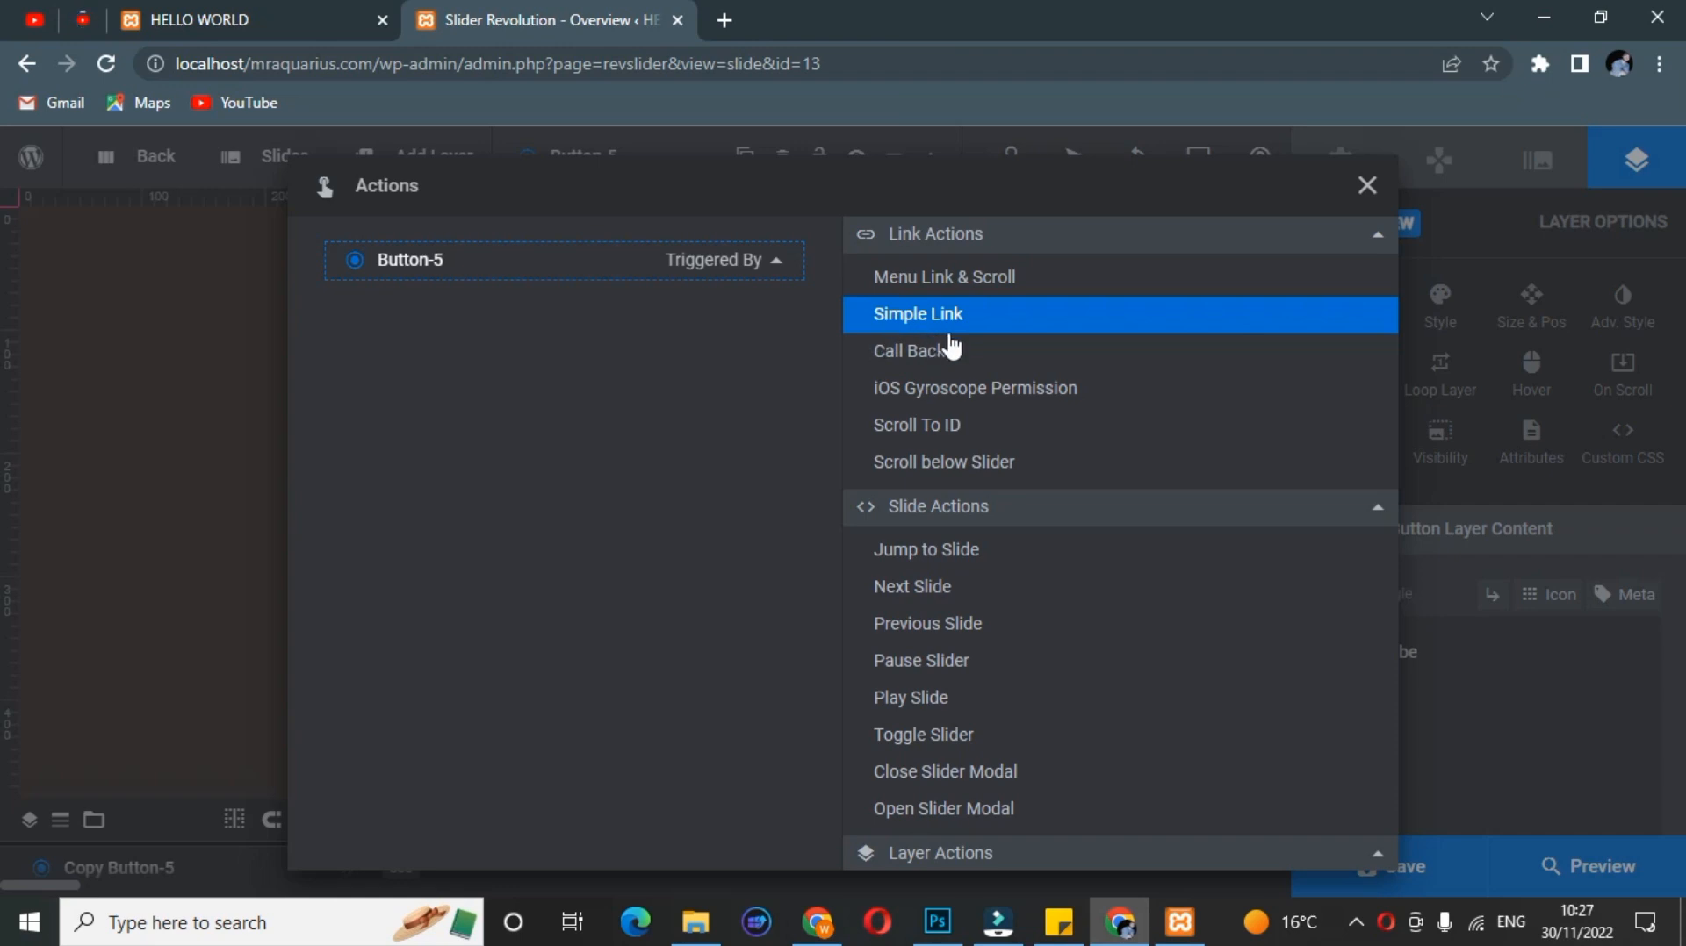
{"action": "left_click", "coordinate": [926, 323]}
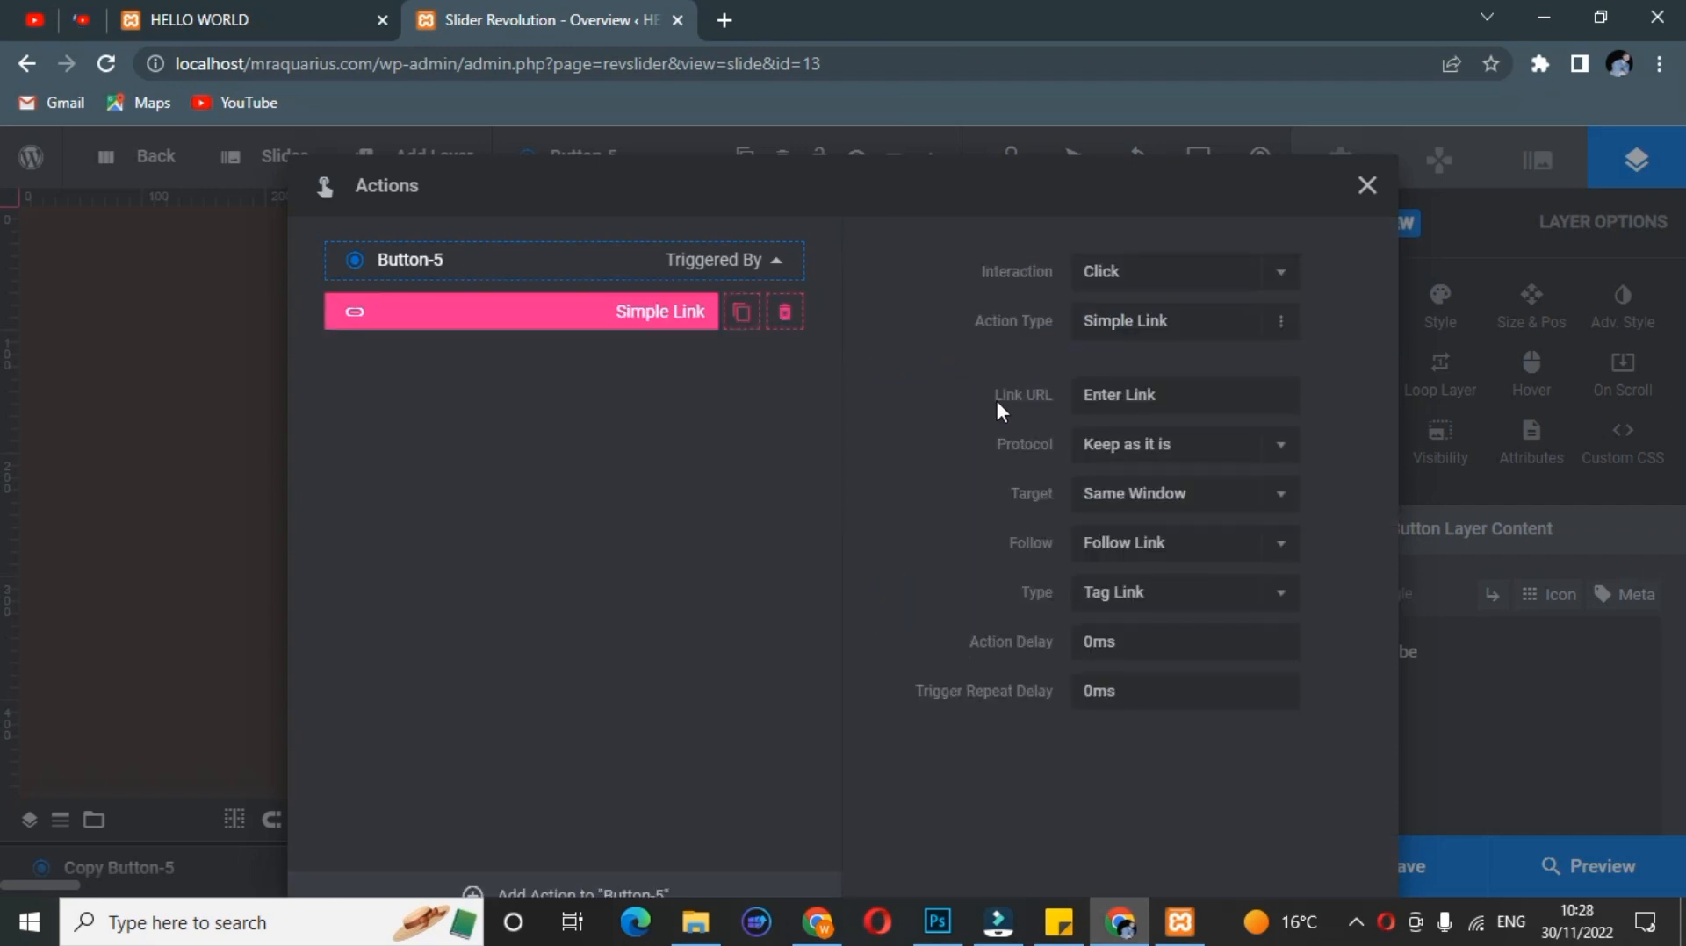
{"action": "left_click_drag", "start_coordinate": [994, 397], "coordinate": [1041, 408]}
{"action": "left_click", "coordinate": [1170, 398]}
{"action": "right_click", "coordinate": [1165, 398]}
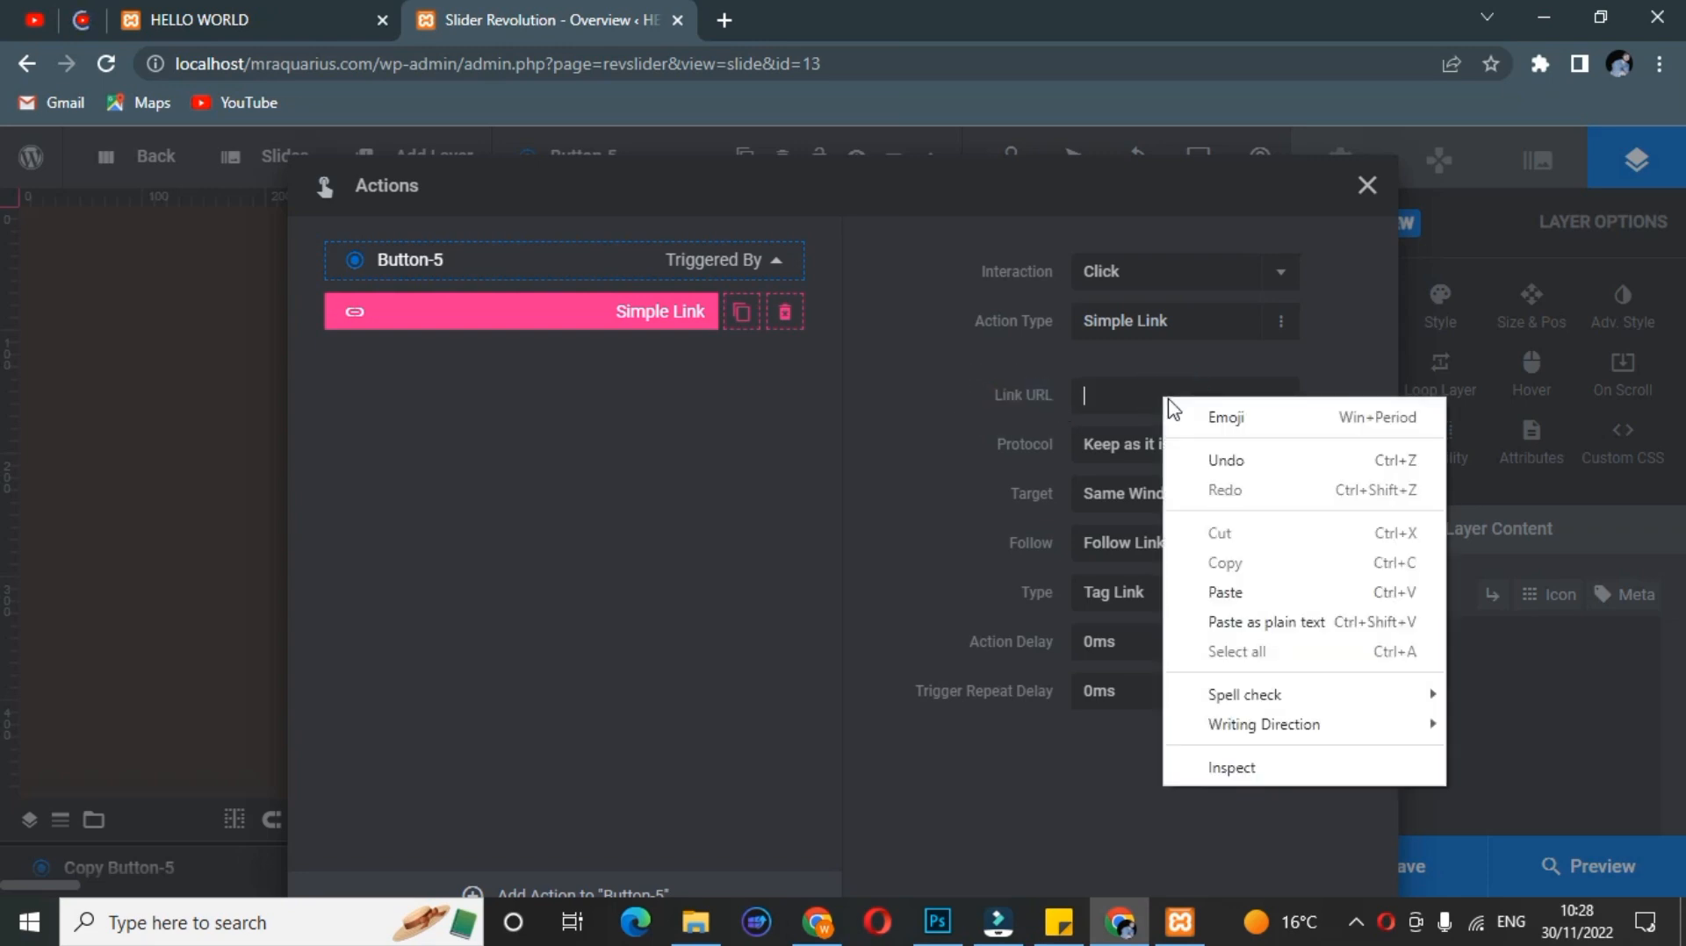
{"action": "left_click", "coordinate": [1228, 594]}
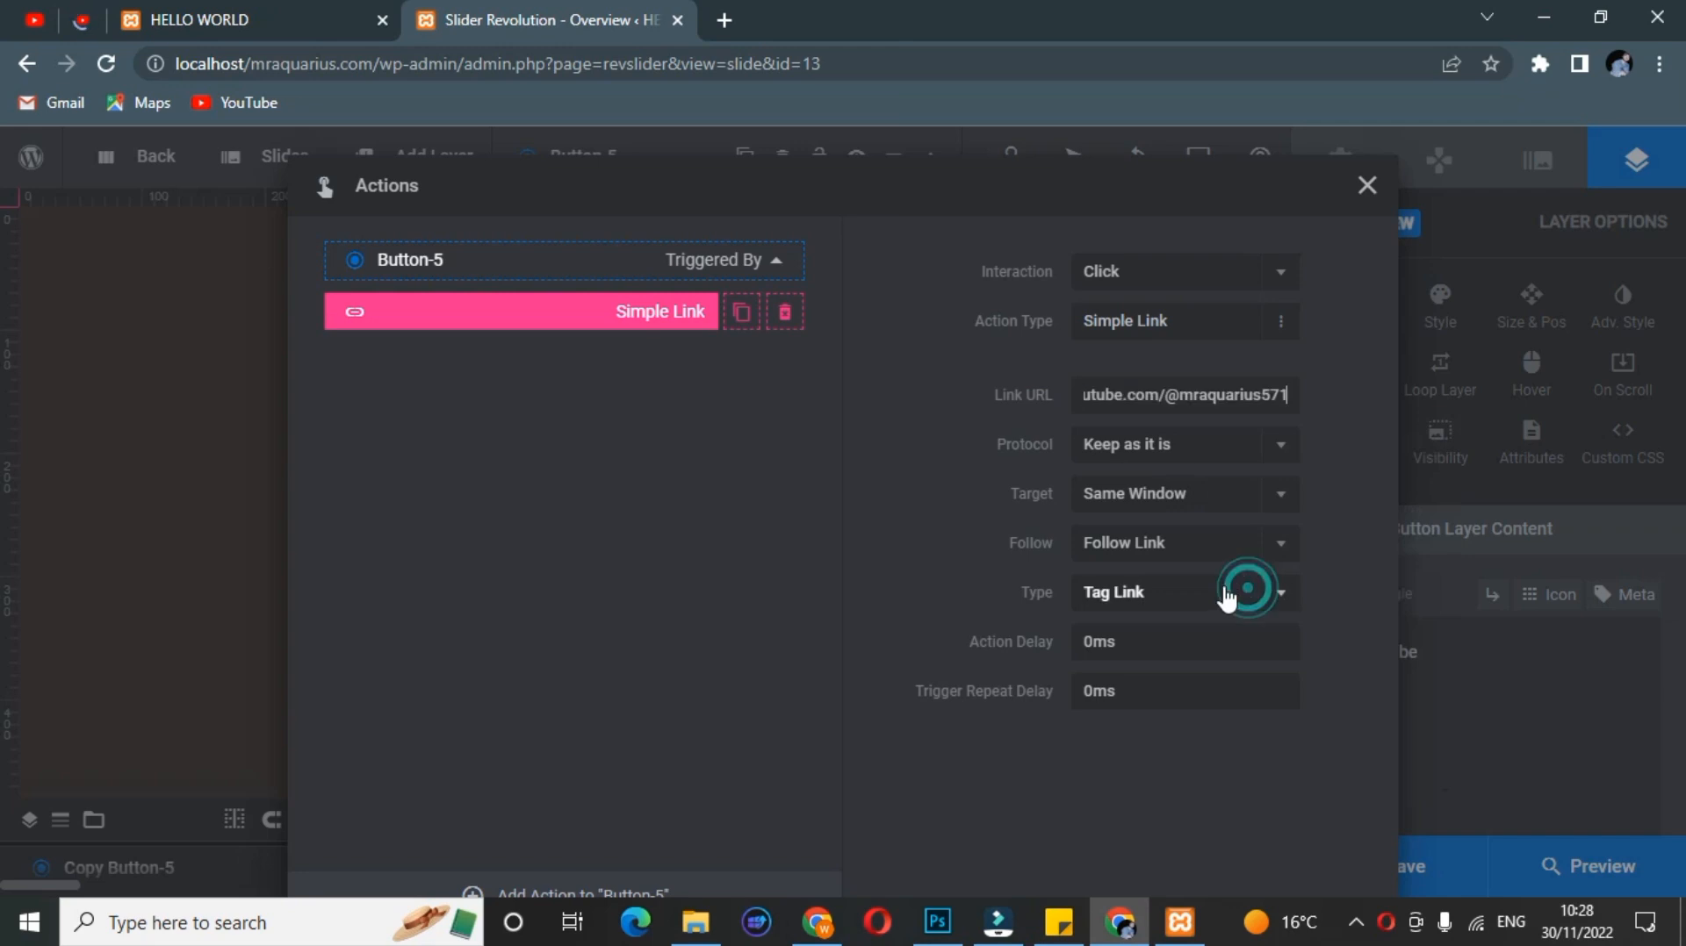
{"action": "left_click", "coordinate": [939, 477]}
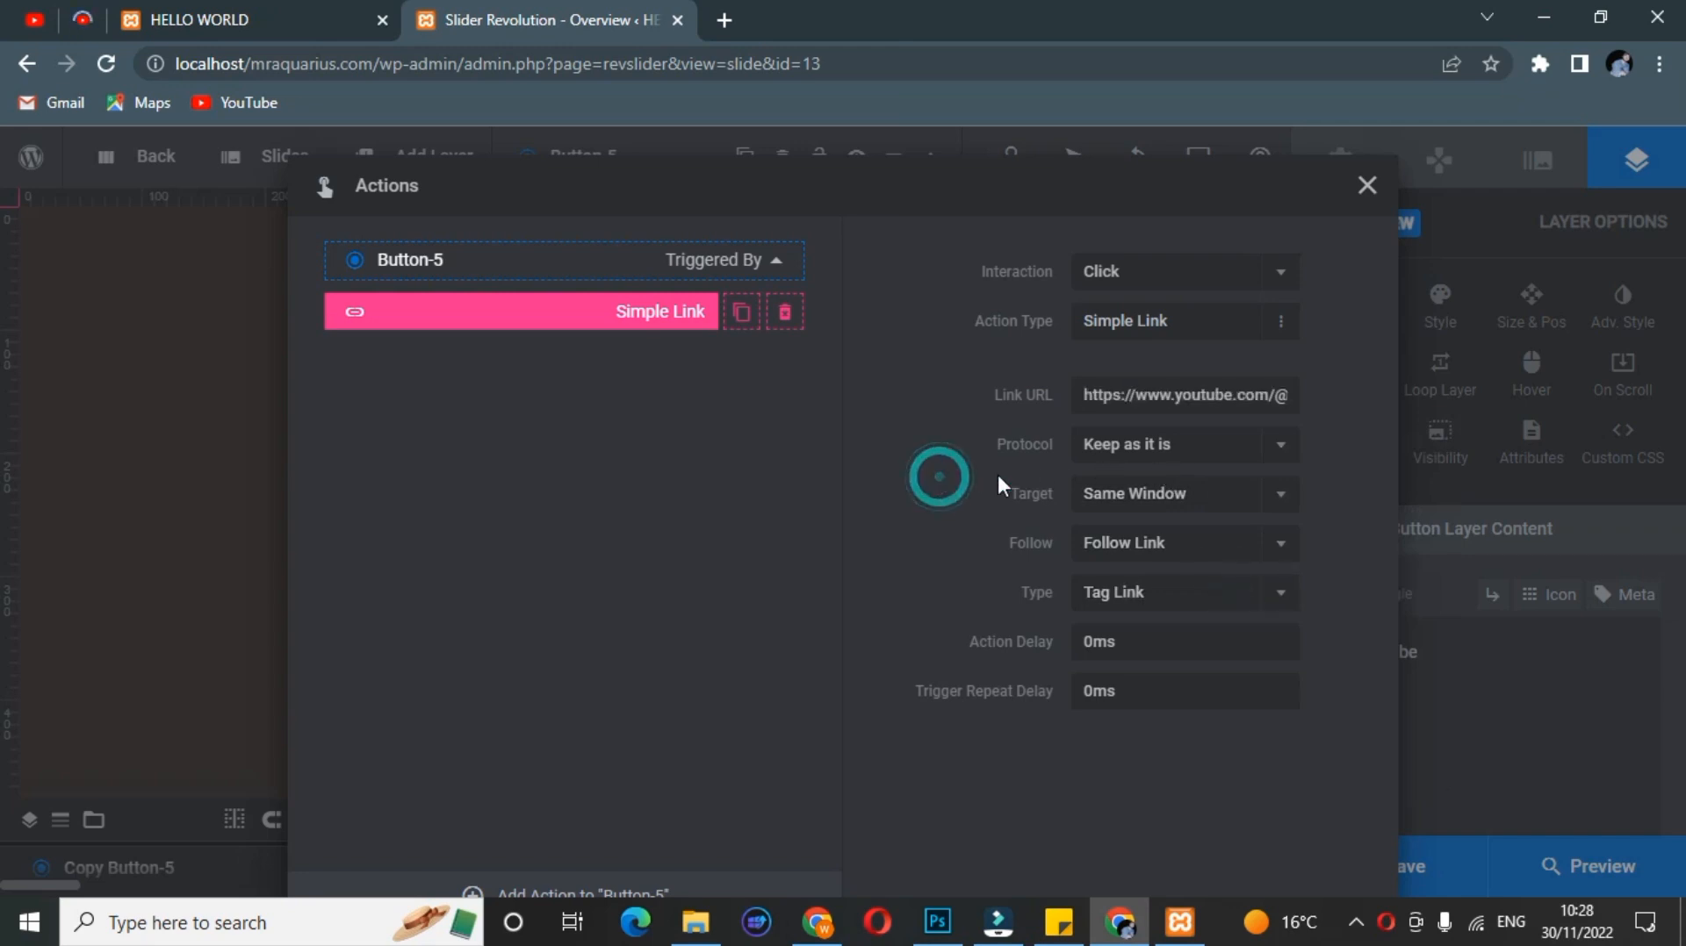
{"action": "left_click", "coordinate": [1369, 197]}
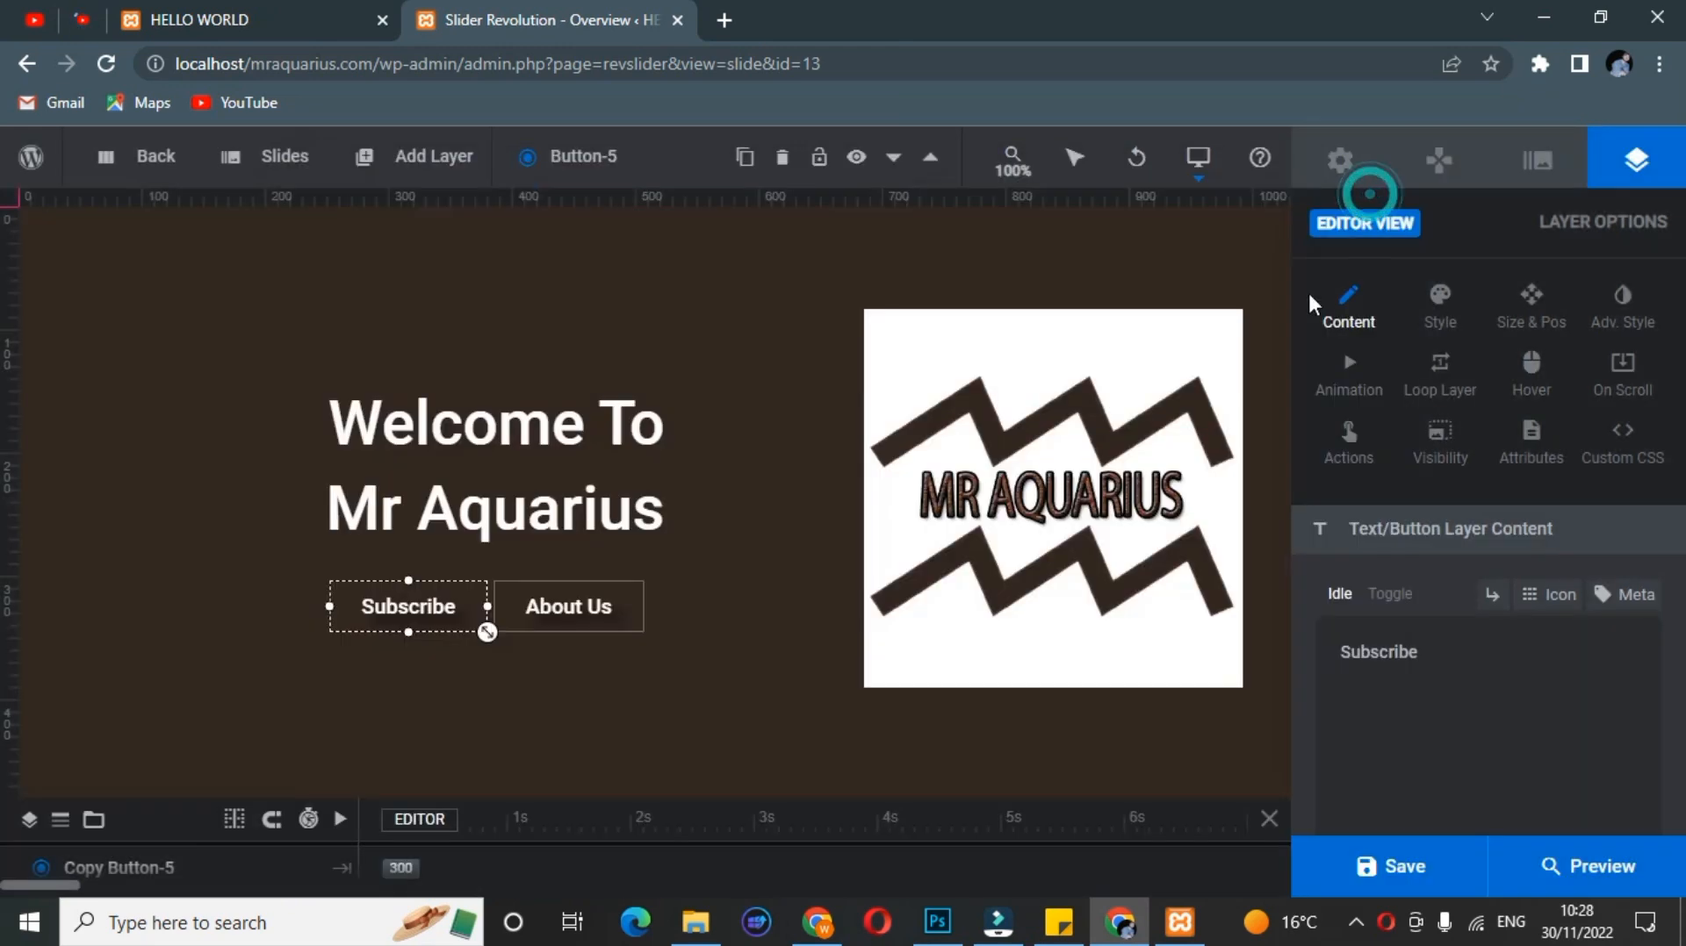
{"action": "left_click", "coordinate": [1383, 869]}
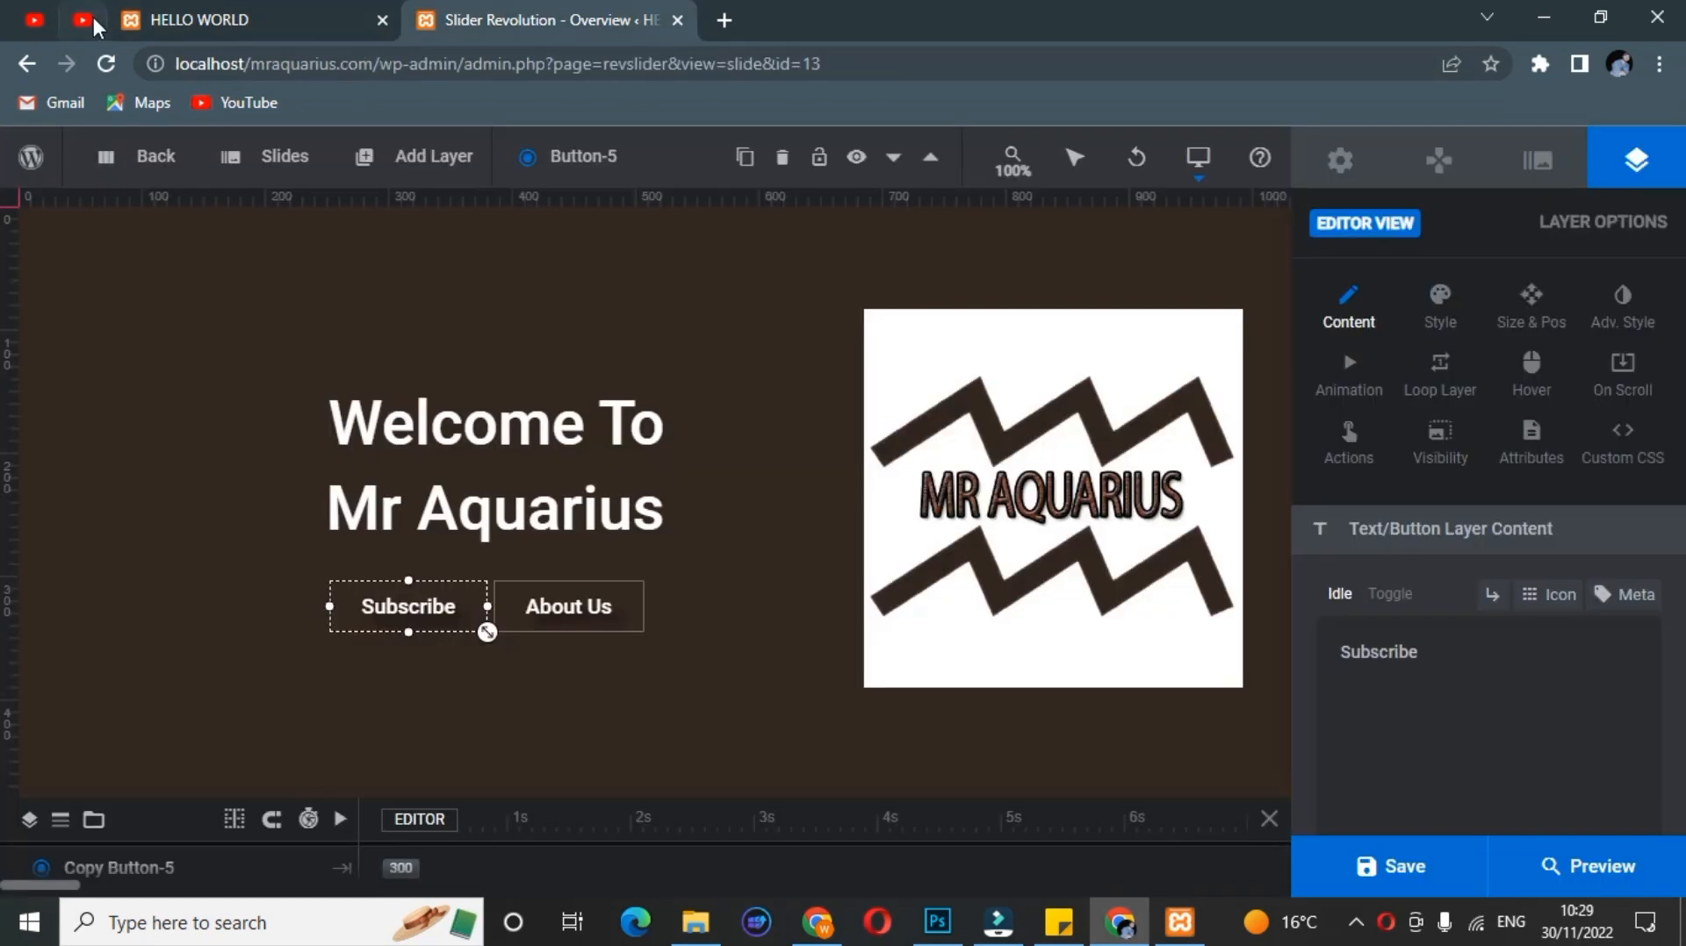
Step: Copy the URL of the YouTube channel's About page and return to the slider editor
{"action": "left_click", "coordinate": [84, 19]}
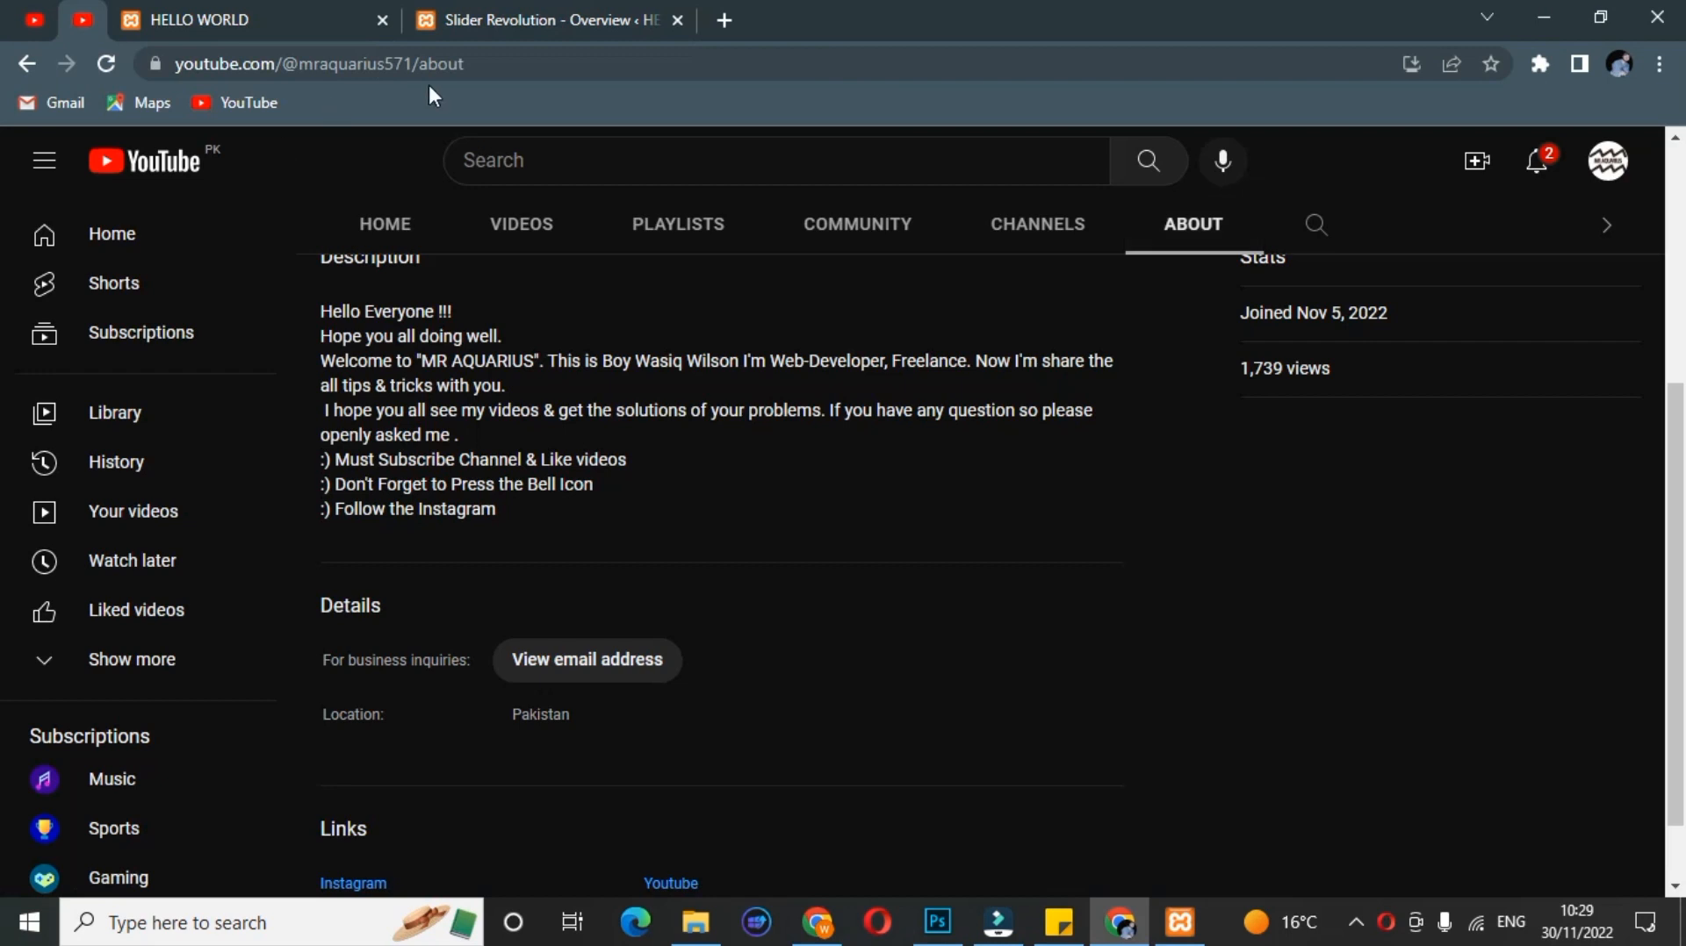
{"action": "left_click", "coordinate": [483, 59]}
{"action": "right_click", "coordinate": [484, 60]}
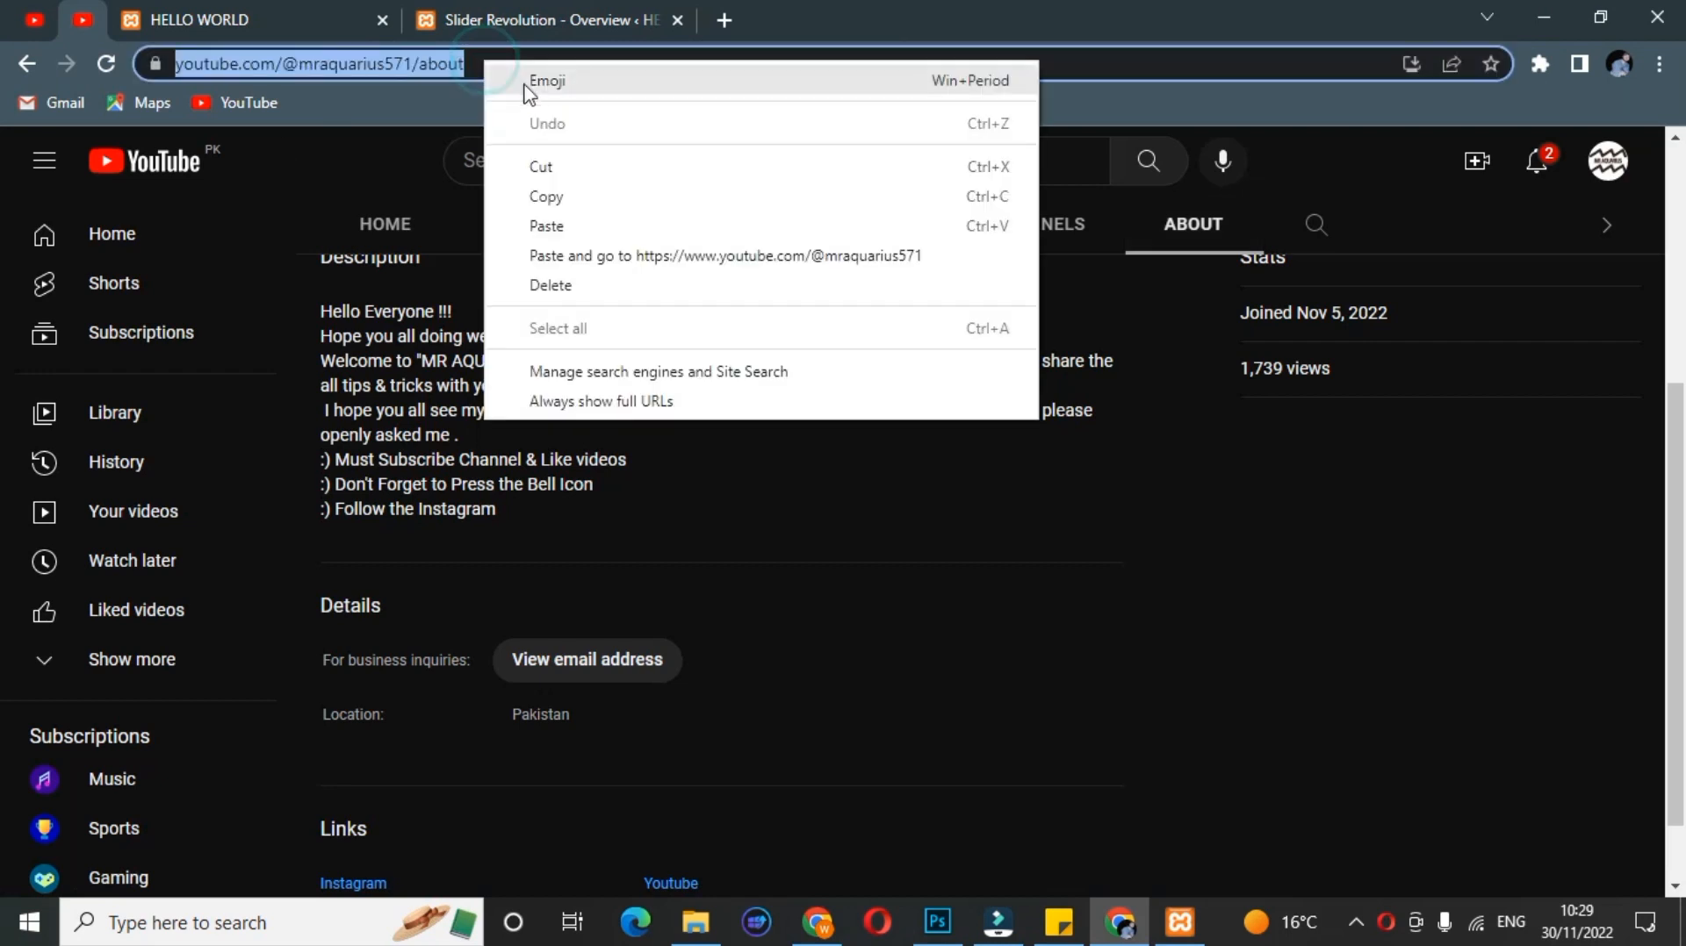
{"action": "left_click", "coordinate": [553, 181]}
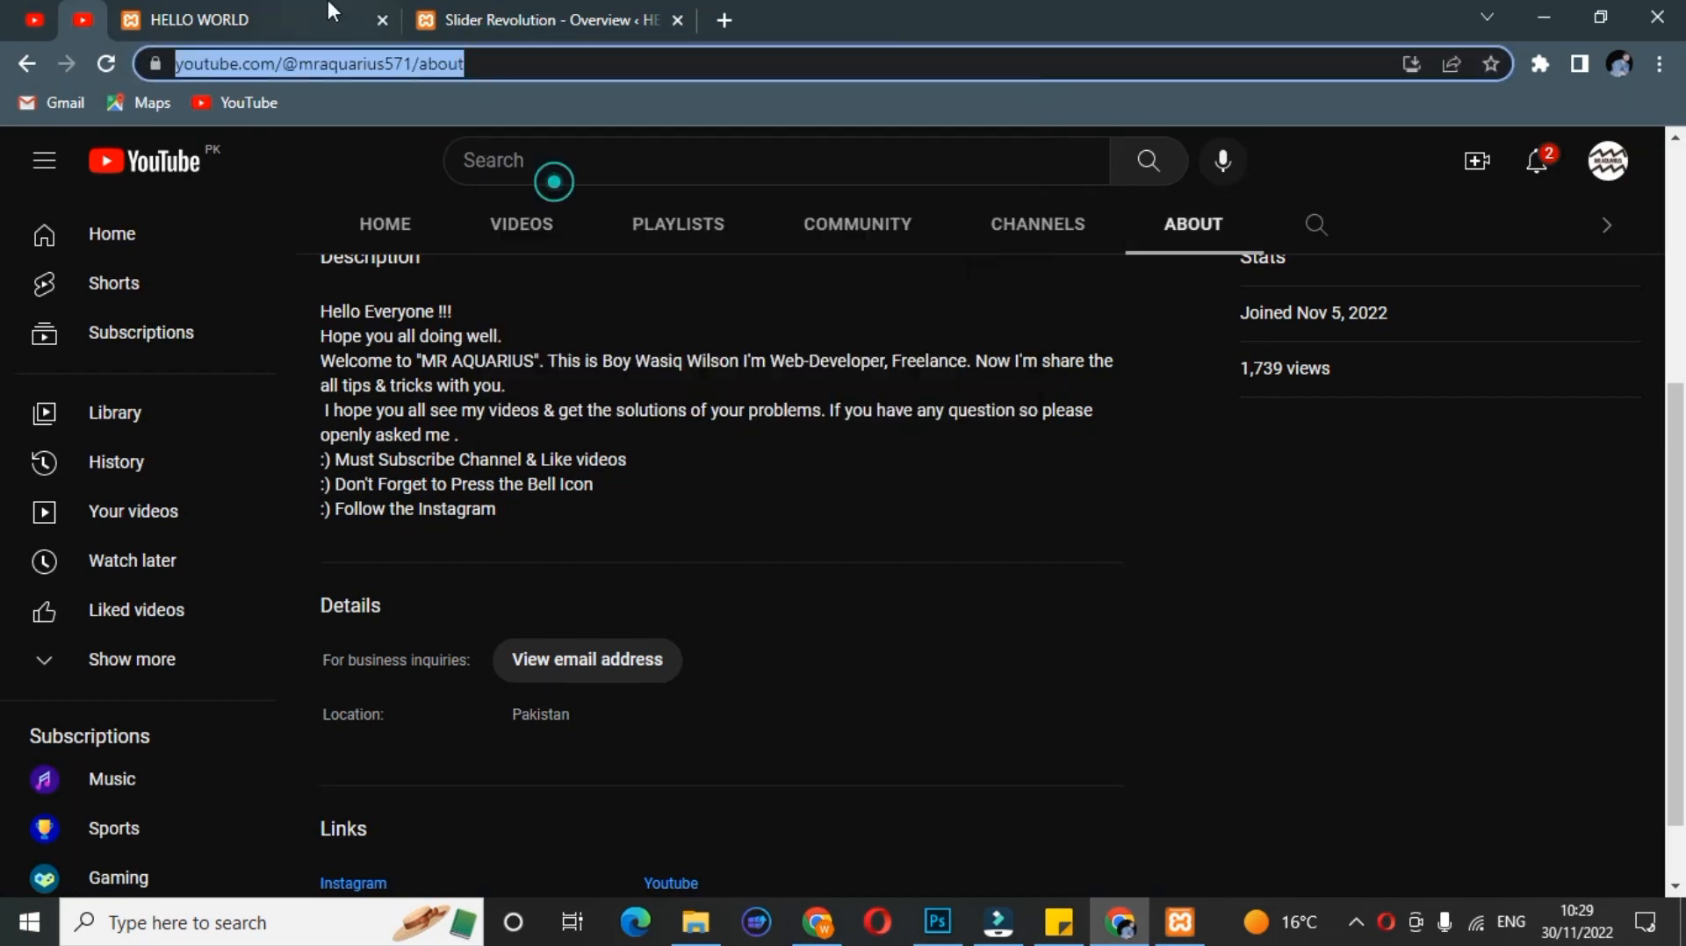
{"action": "left_click", "coordinate": [523, 11]}
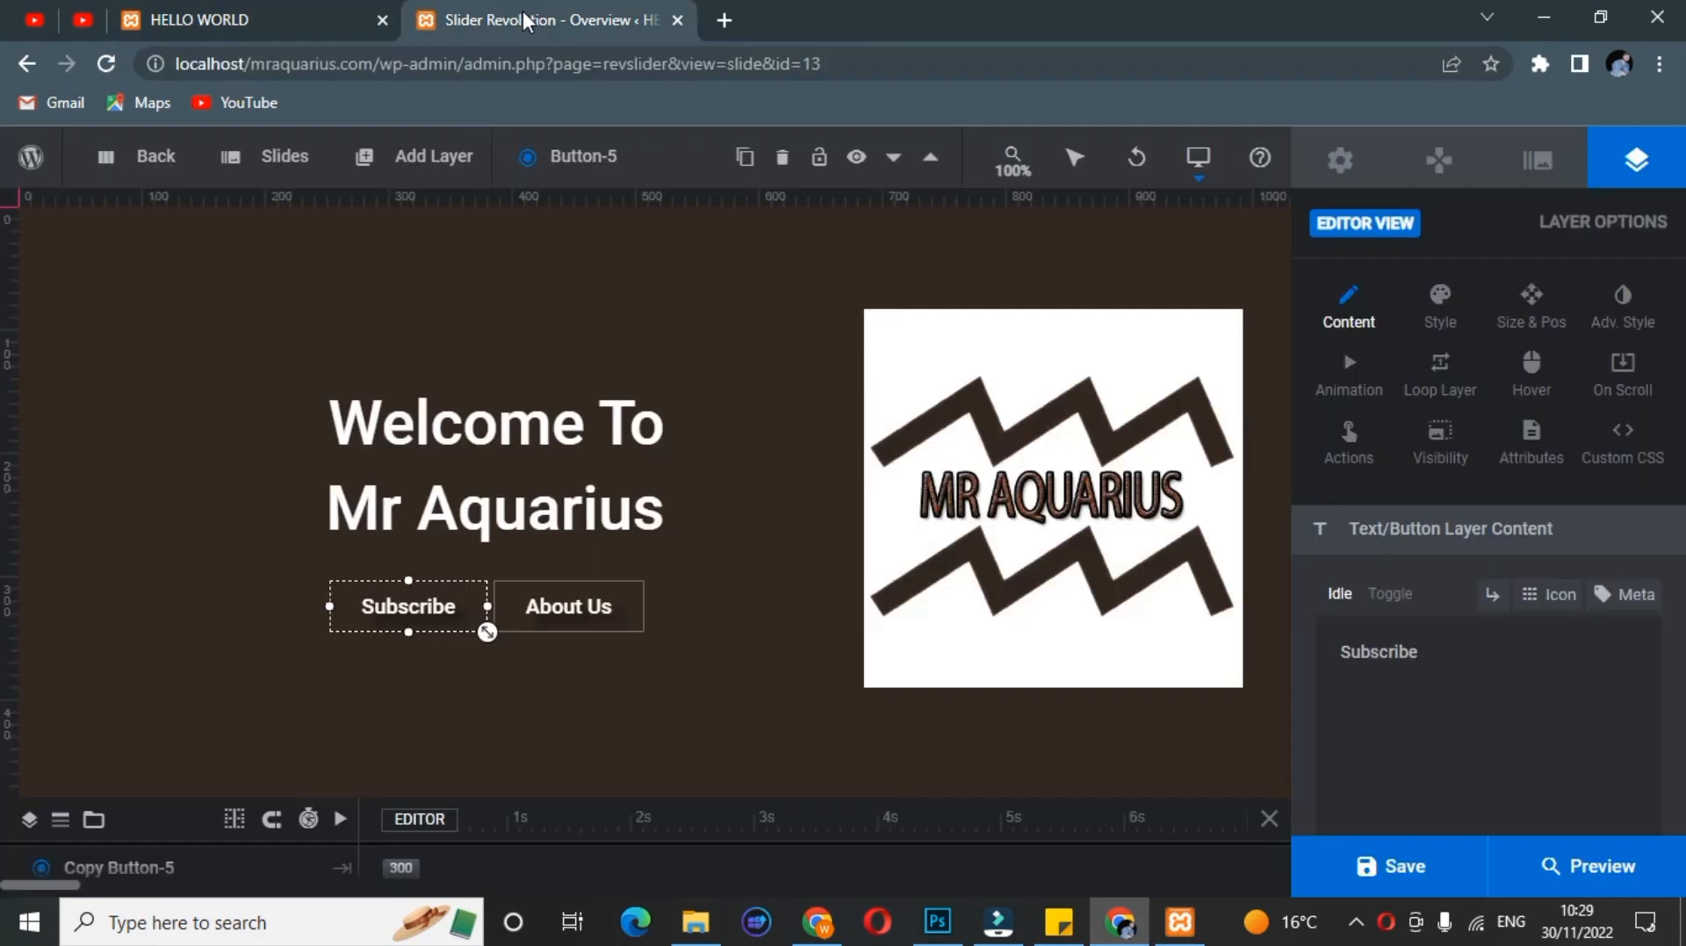
Step: Add a Simple Link action to the About Us button with the copied About page URL as its link, and save the slide
{"action": "left_click", "coordinate": [603, 625]}
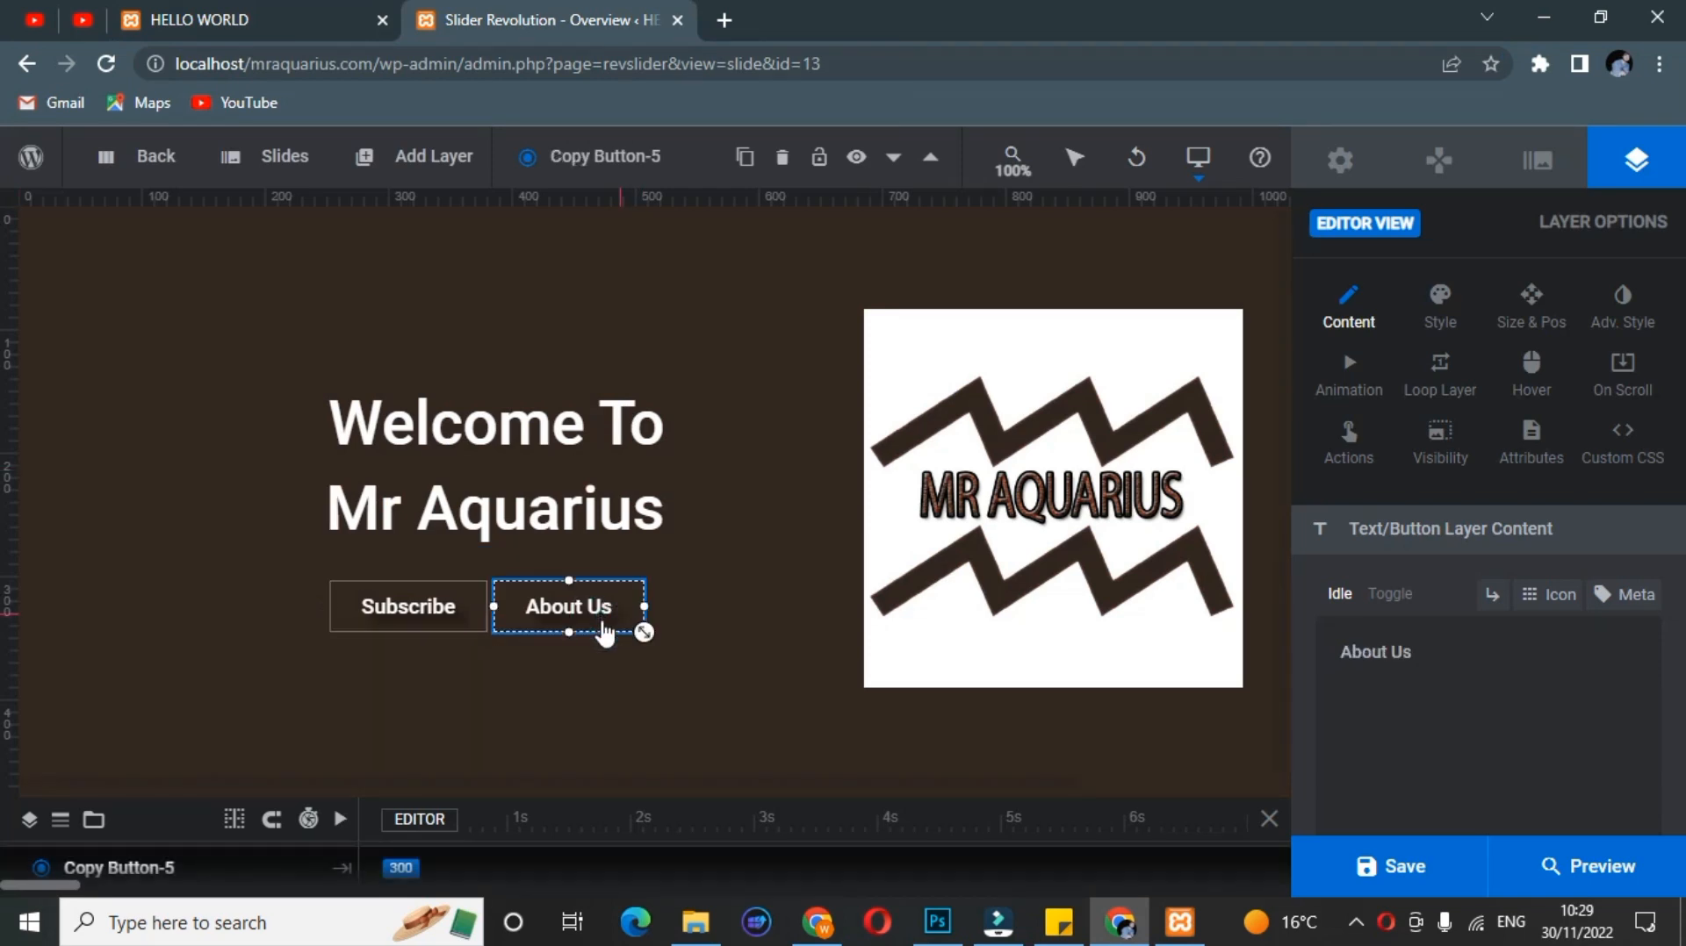
{"action": "left_click", "coordinate": [1336, 449]}
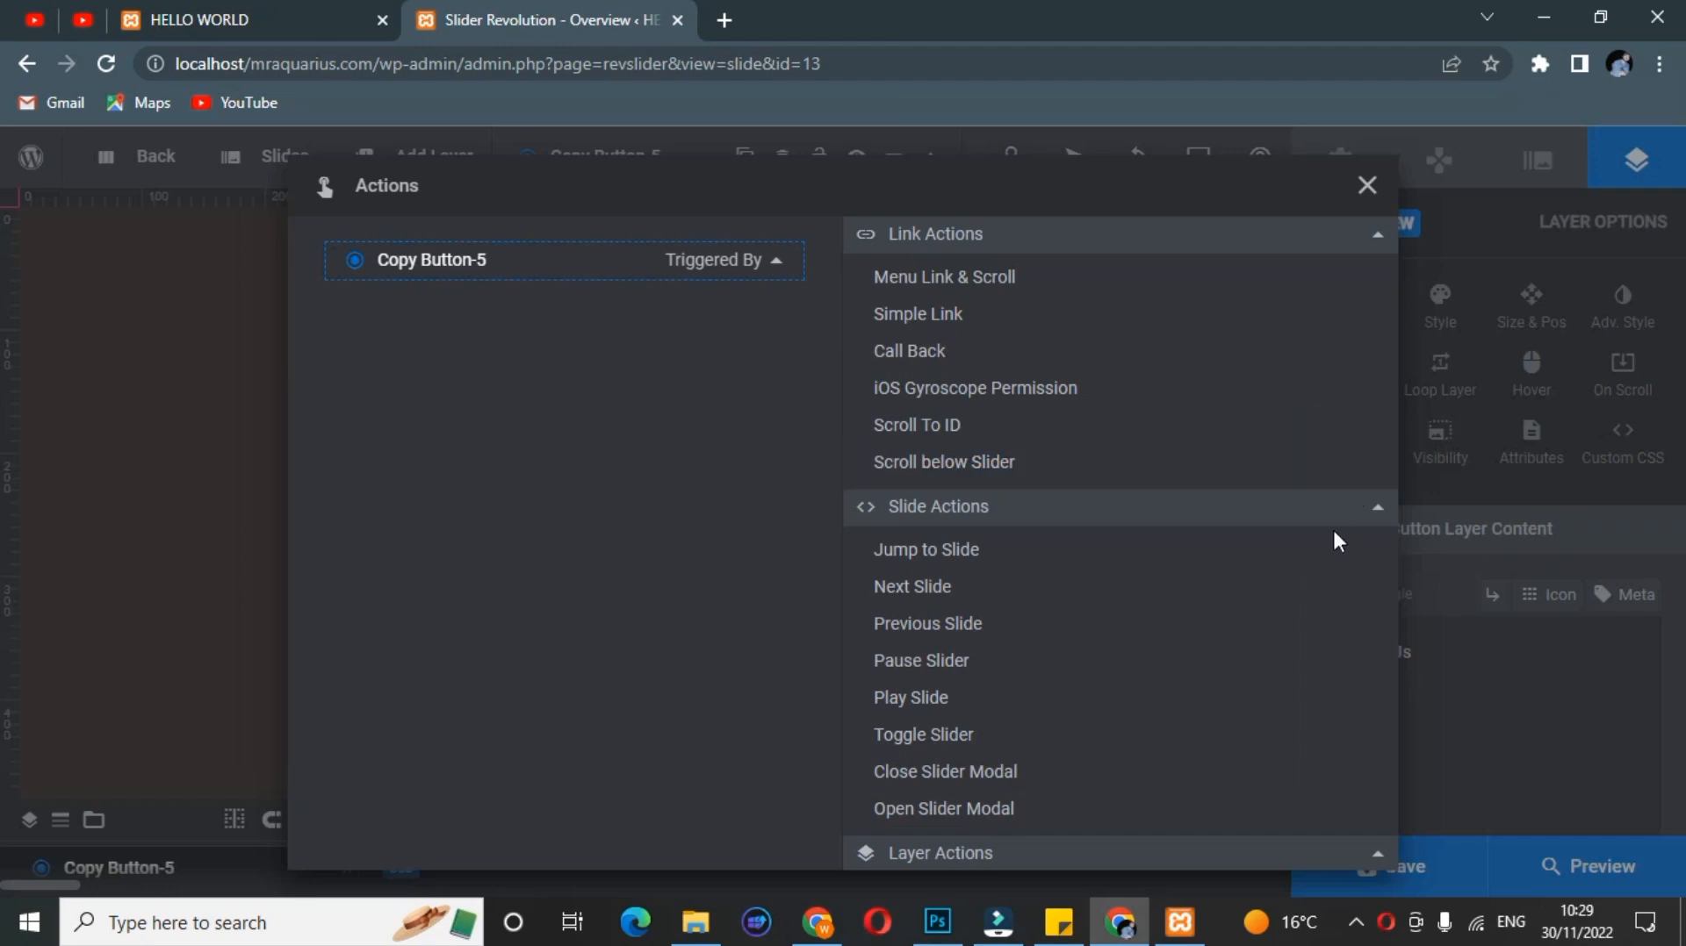
{"action": "left_click", "coordinate": [909, 318]}
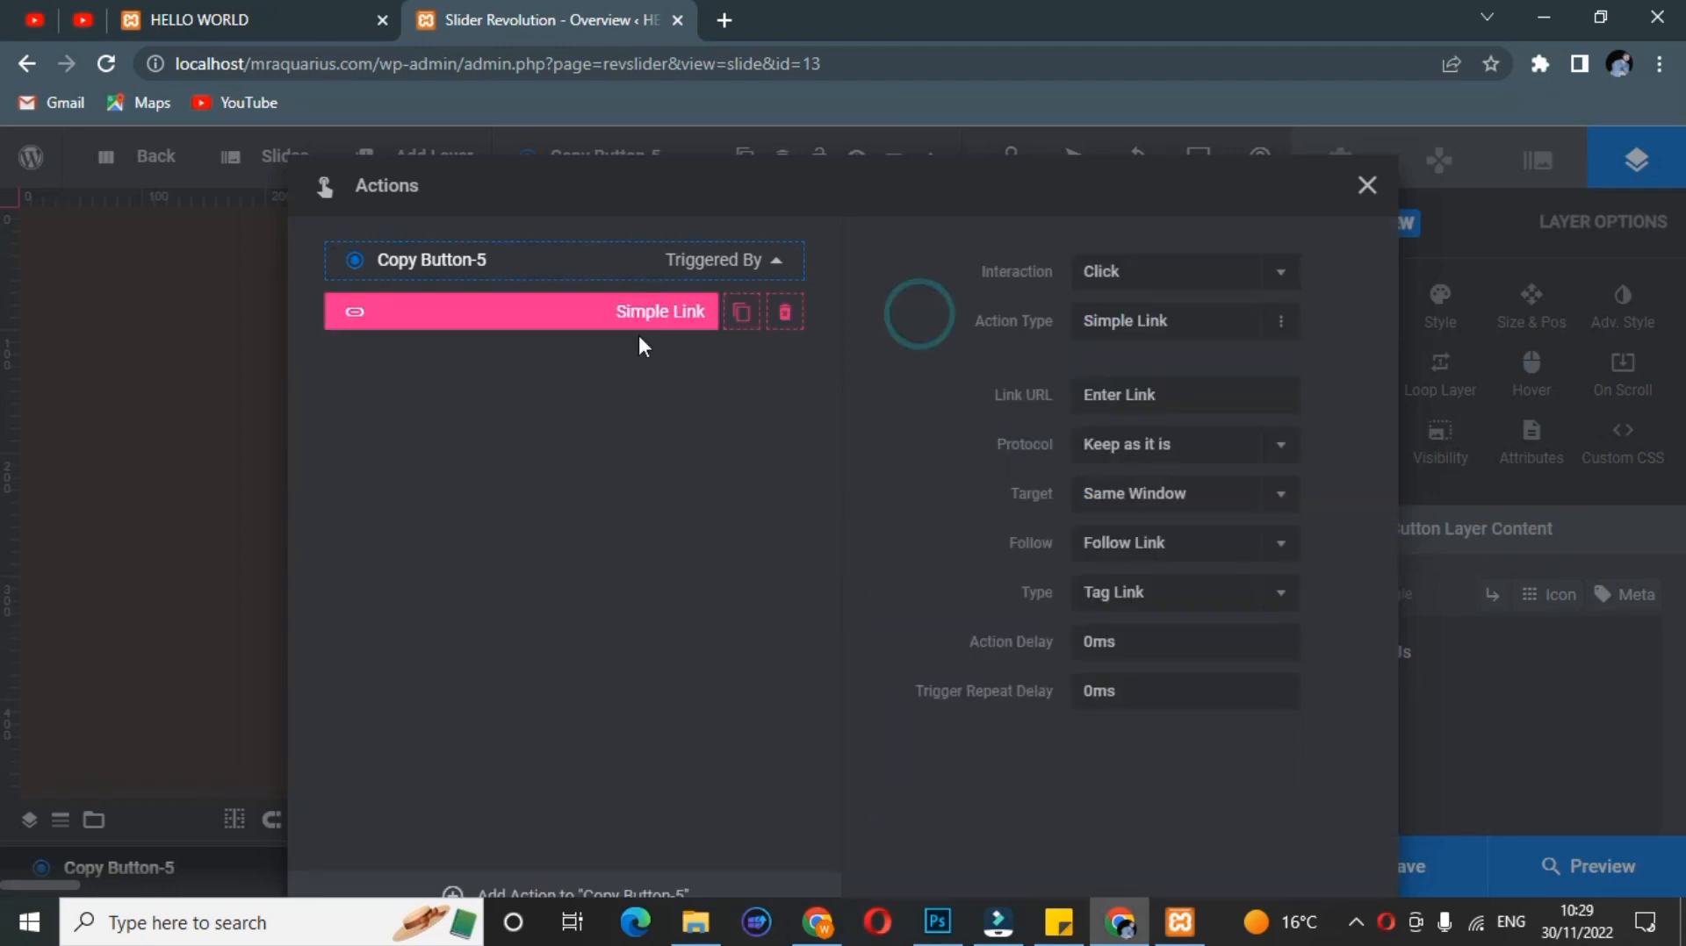
{"action": "left_click_drag", "start_coordinate": [1050, 396], "coordinate": [994, 400]}
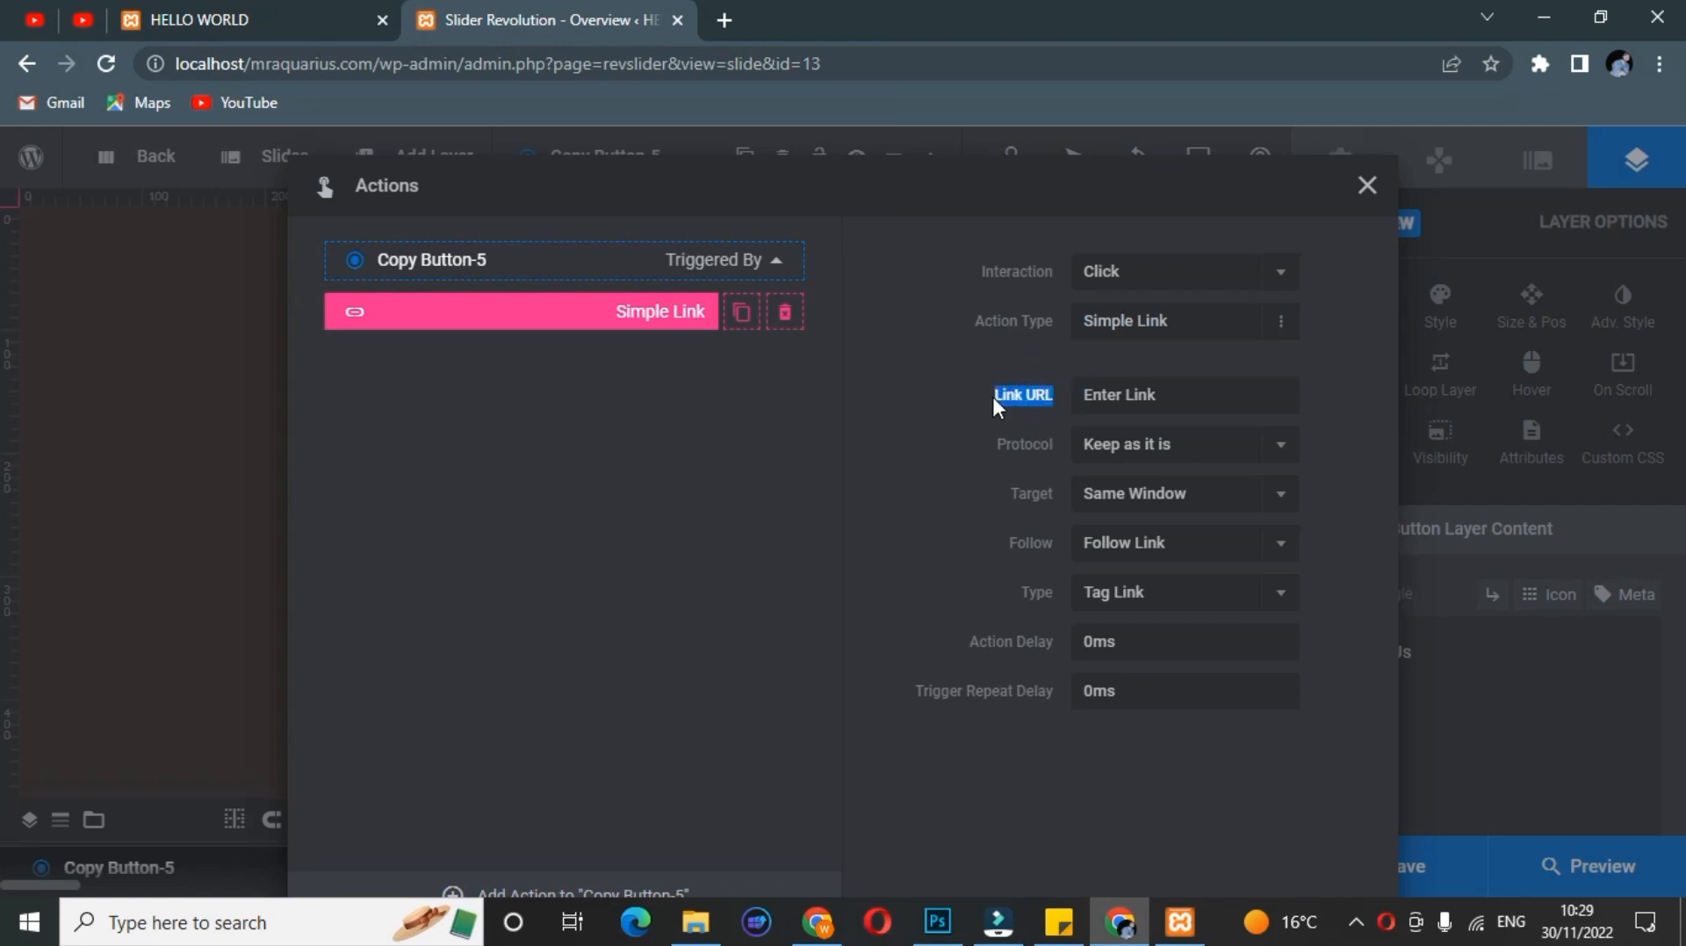
{"action": "left_click", "coordinate": [1080, 403]}
{"action": "right_click", "coordinate": [1182, 391]}
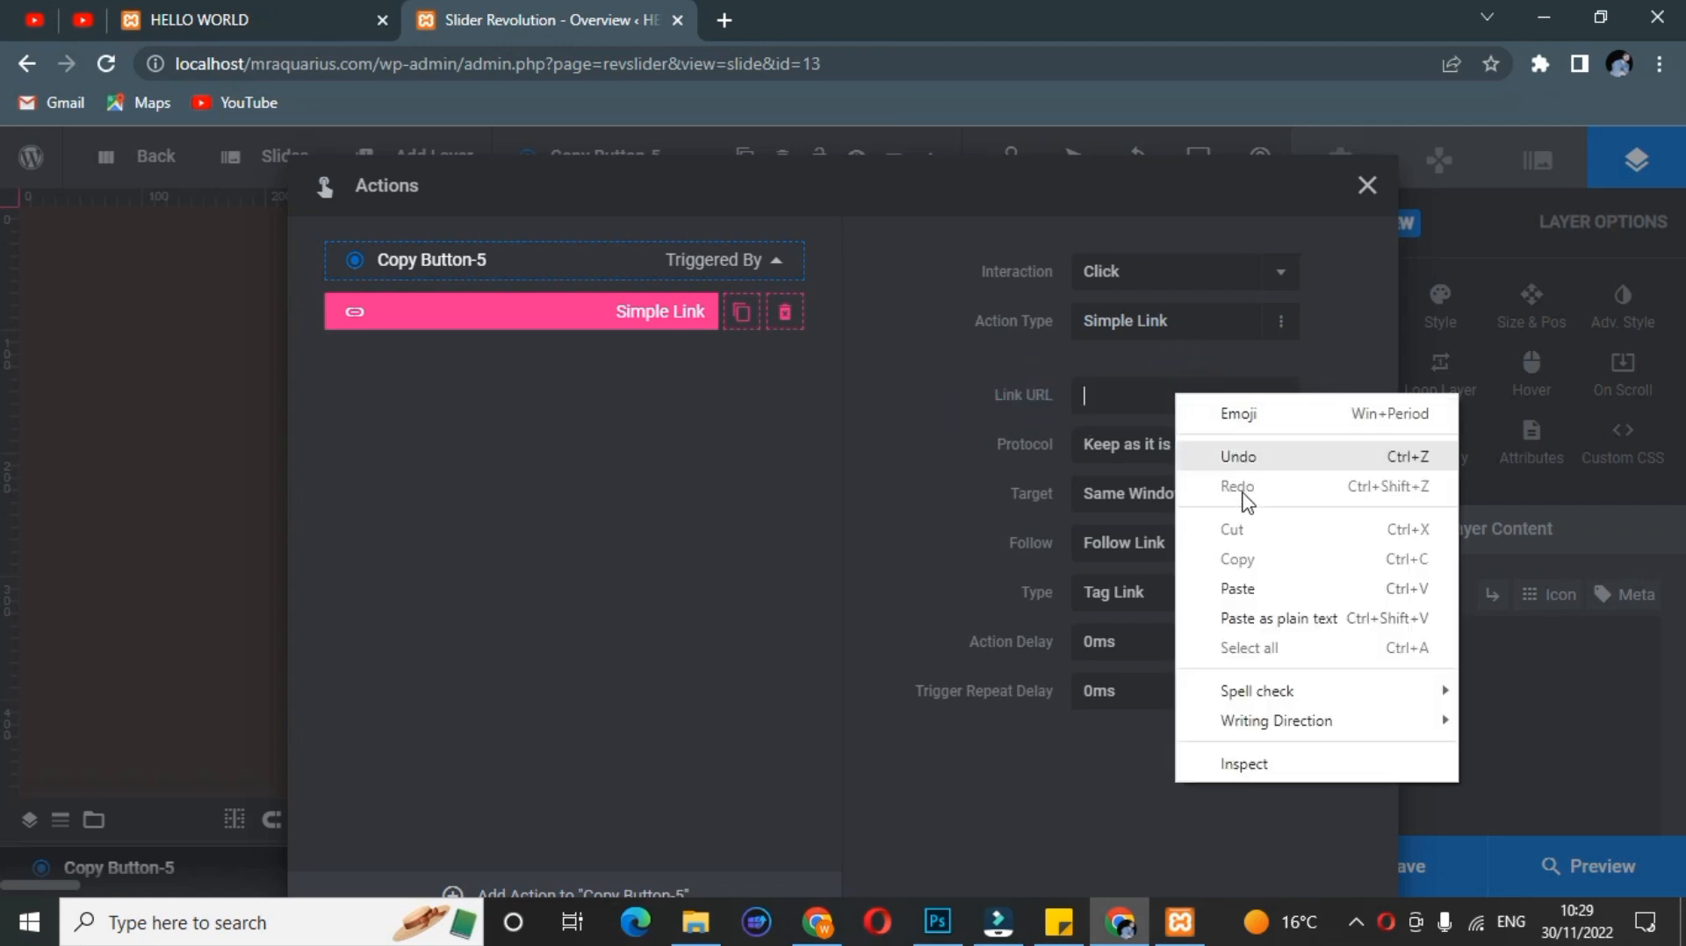
{"action": "left_click", "coordinate": [1252, 591]}
{"action": "left_click", "coordinate": [957, 526]}
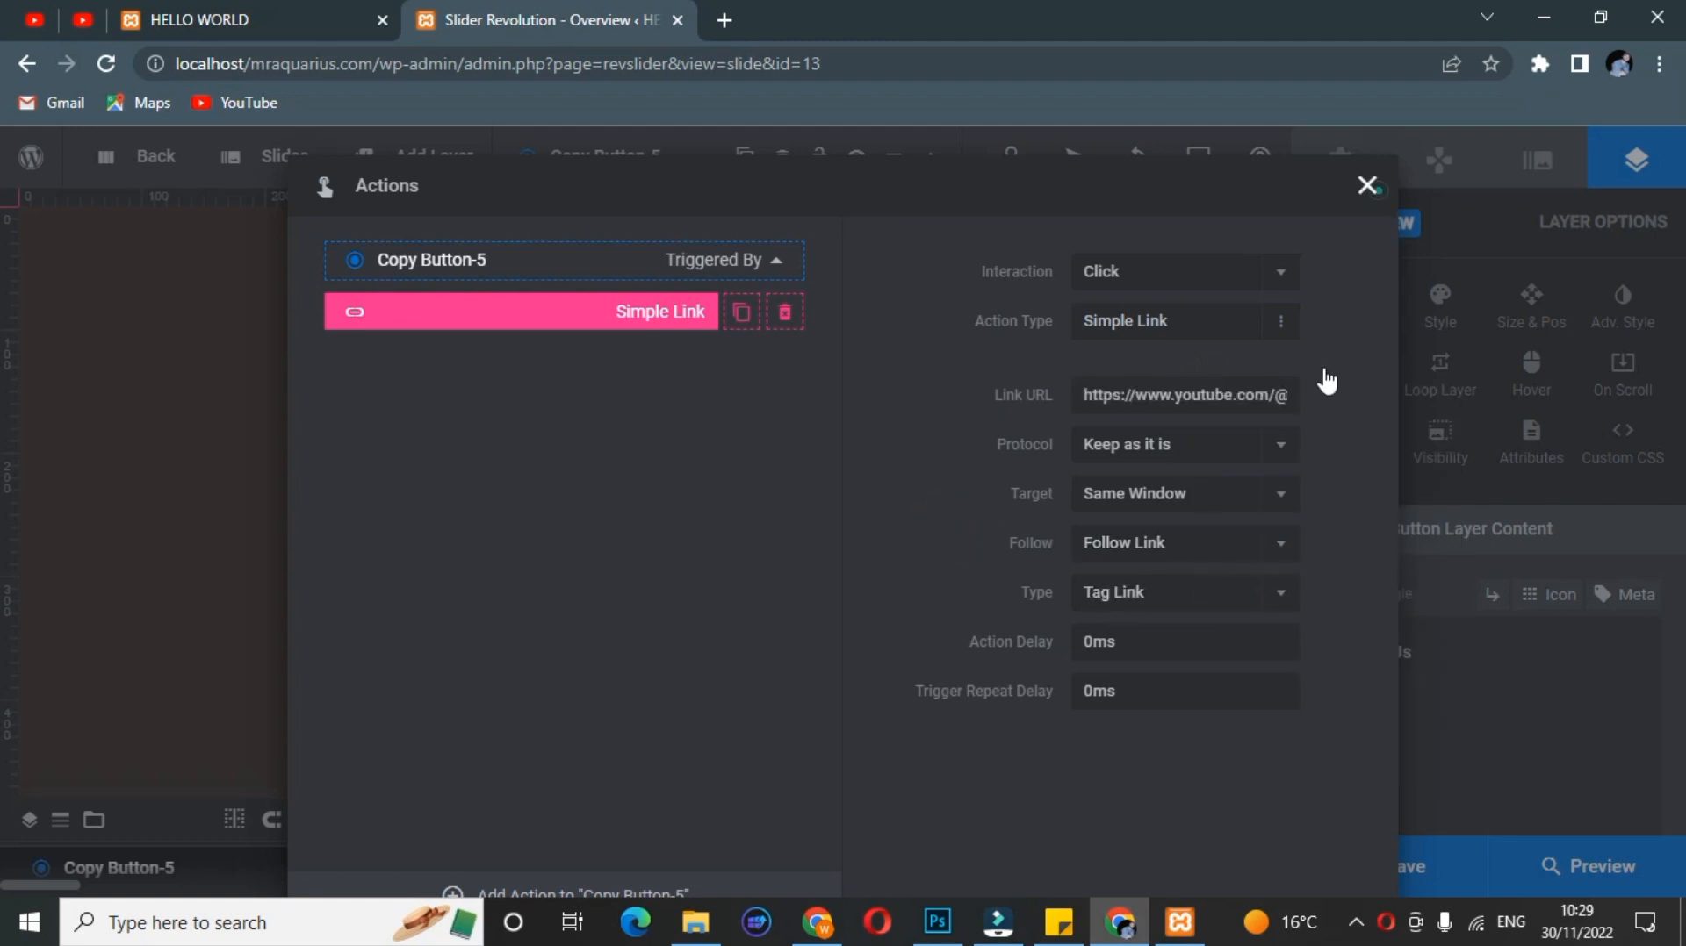
{"action": "left_click", "coordinate": [1366, 185]}
{"action": "left_click", "coordinate": [1387, 881]}
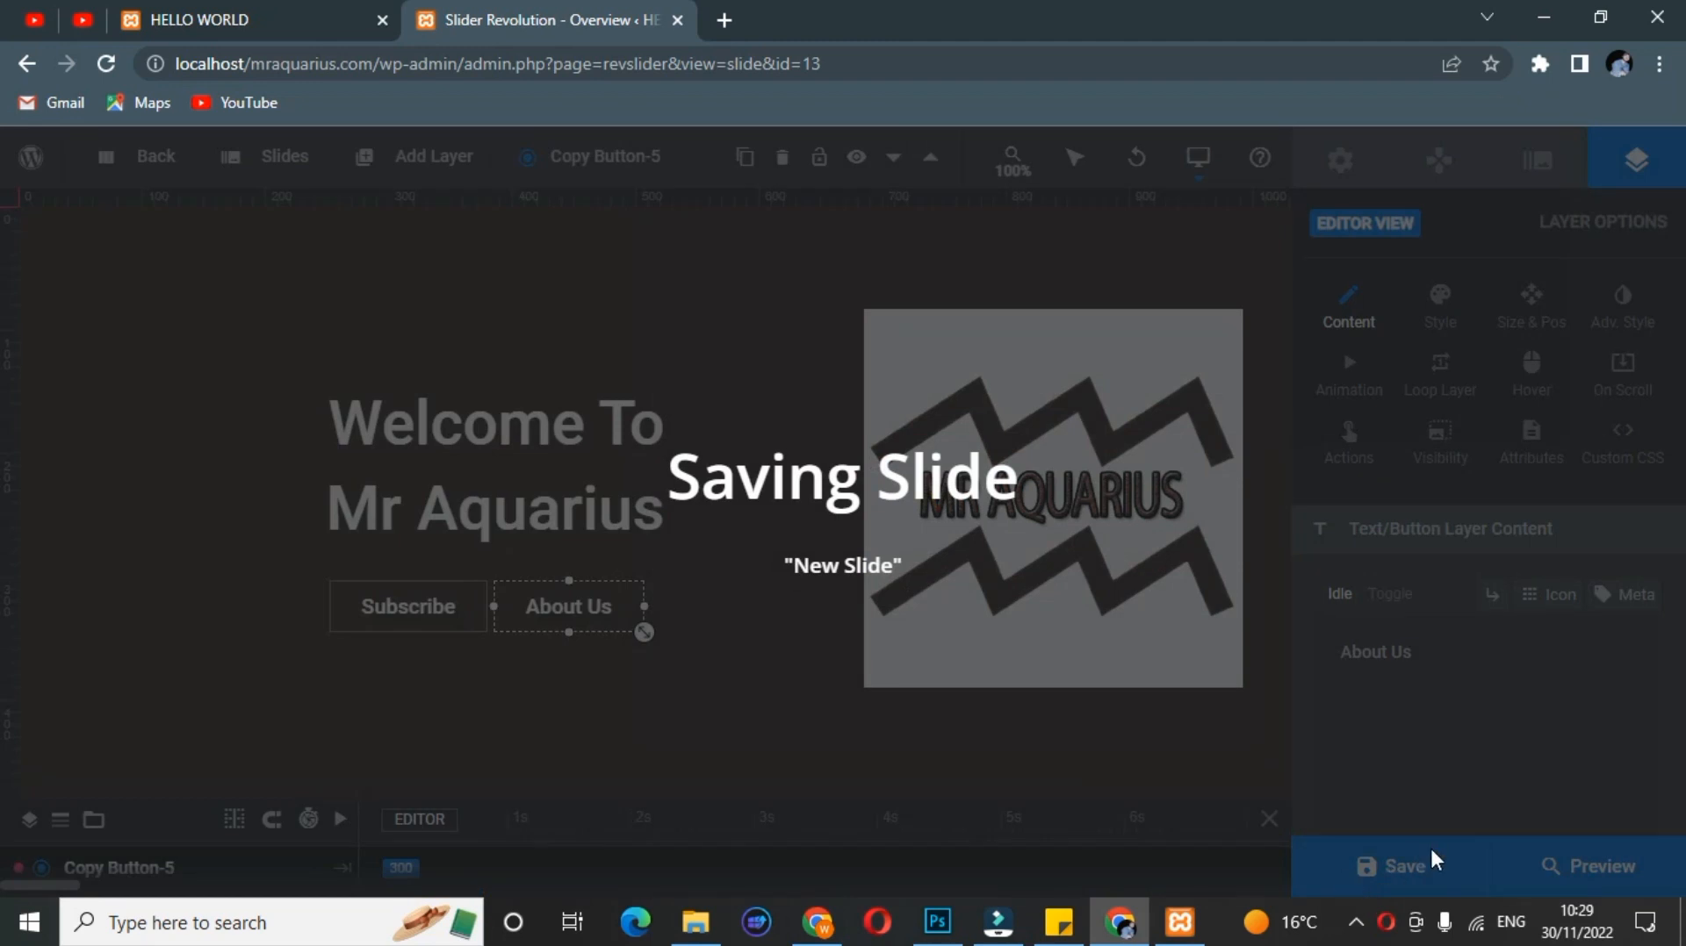
Step: Reload the site's home page and cycle through the slider's slides back to the welcome slide
{"action": "left_click", "coordinate": [202, 19]}
{"action": "left_click", "coordinate": [106, 63]}
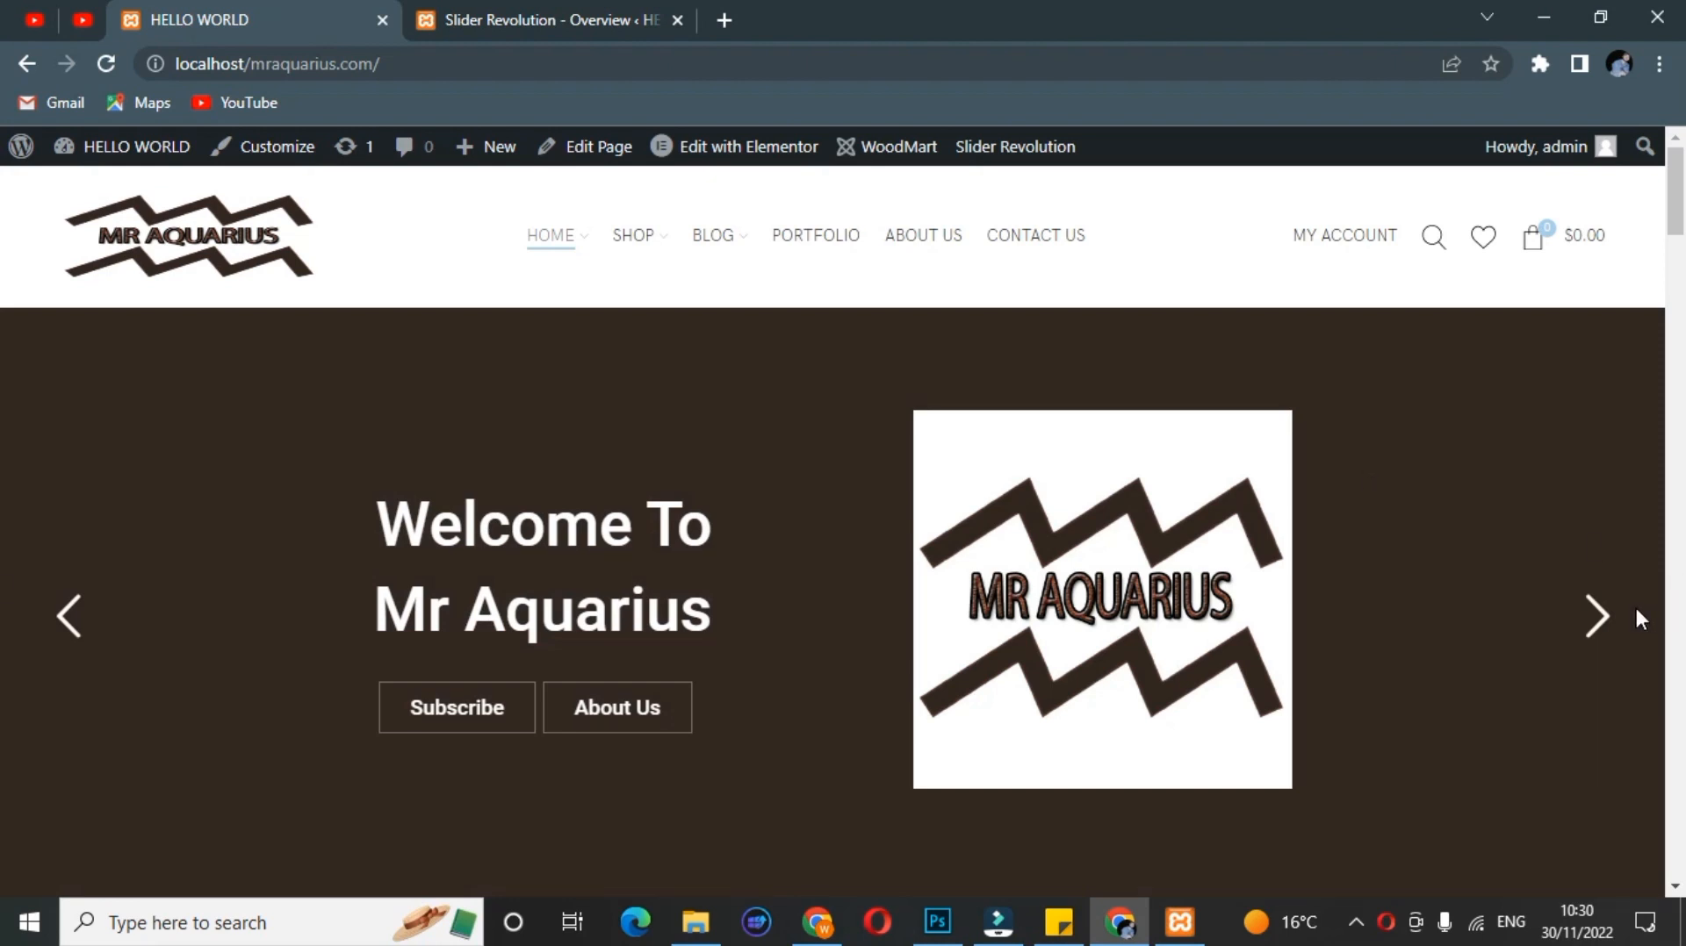
{"action": "left_click", "coordinate": [1604, 625]}
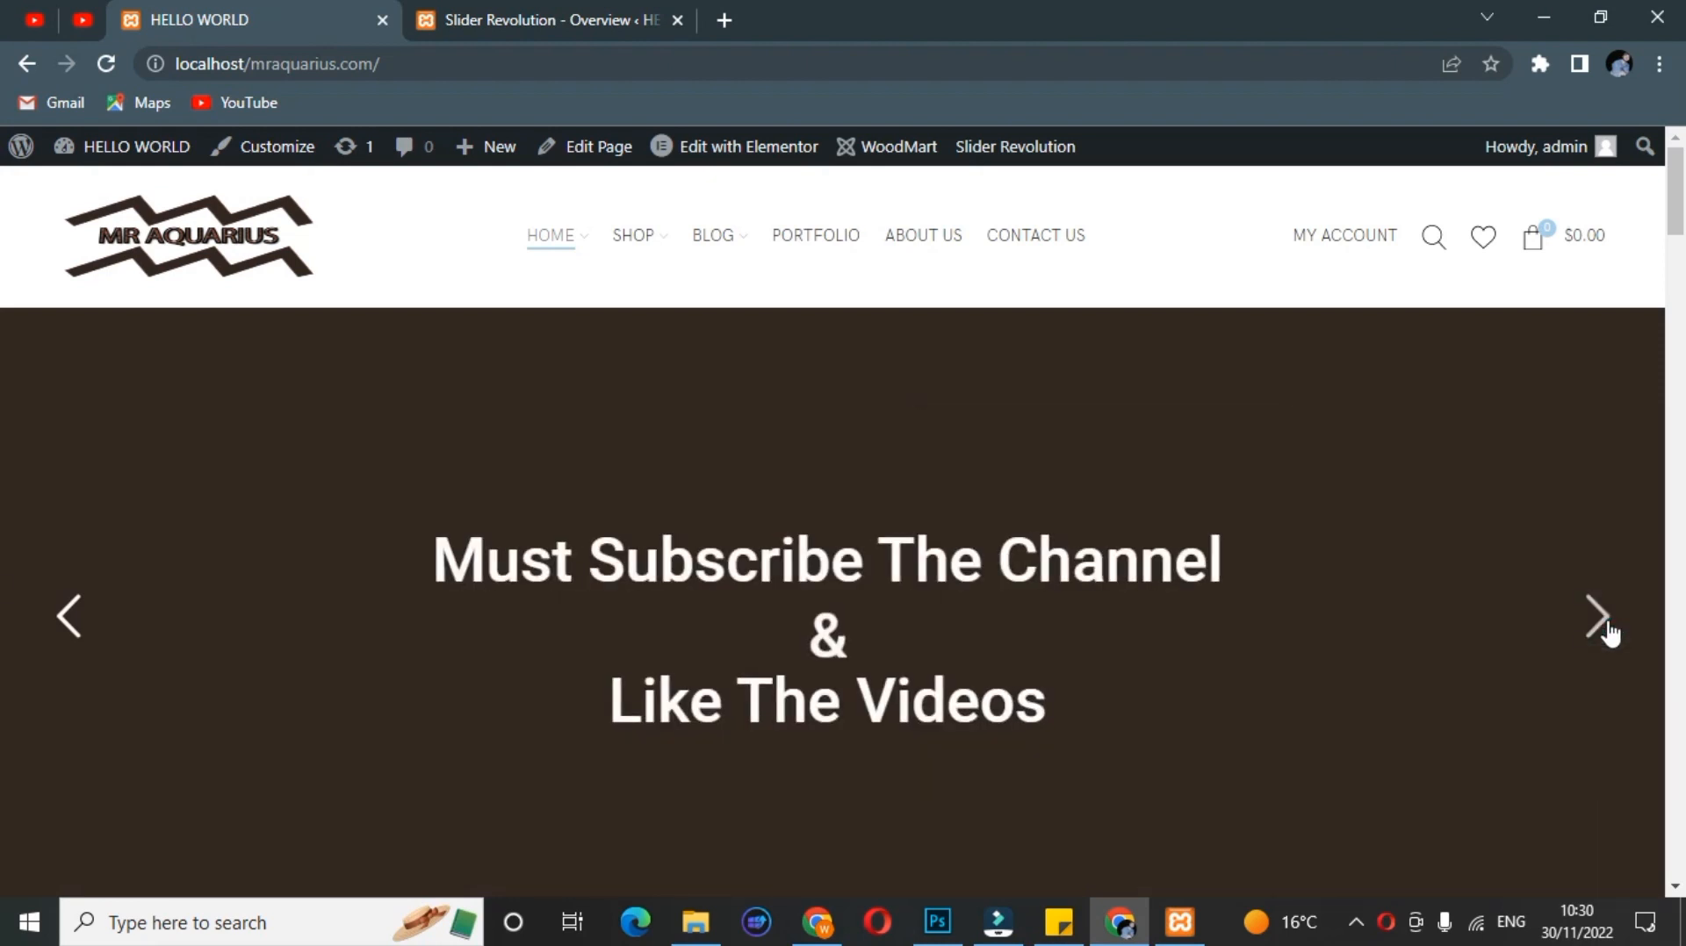
{"action": "left_click", "coordinate": [1607, 629]}
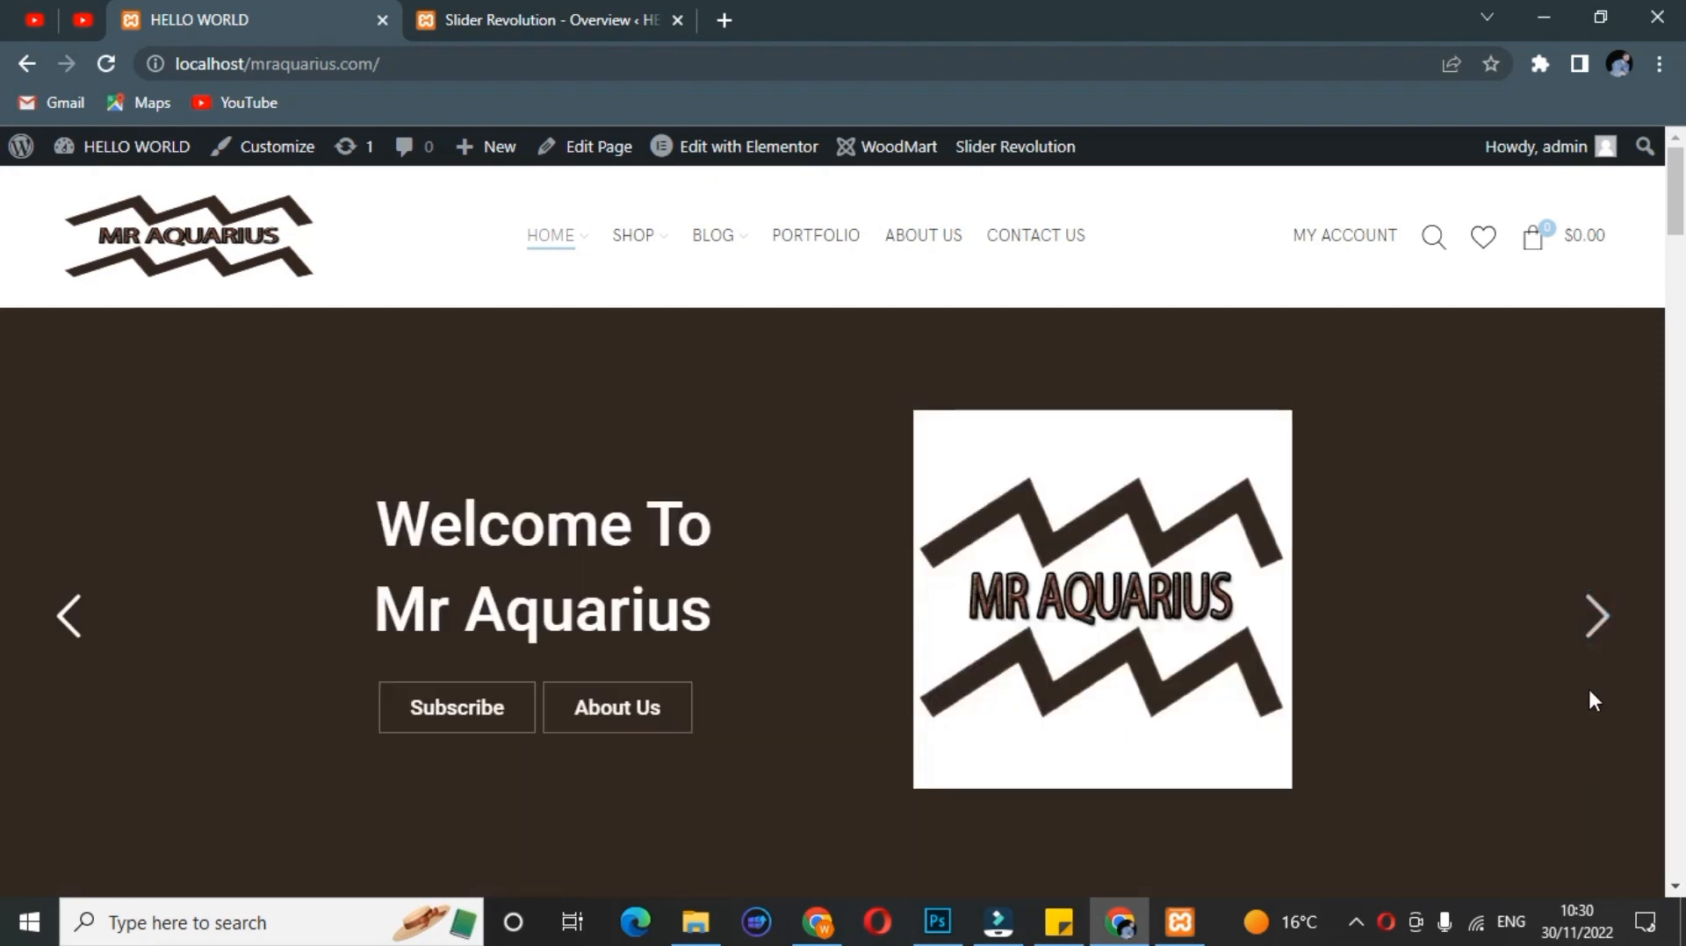
Step: Open the links of the welcome slide's Subscribe and About Us buttons in separate new browser tabs
{"action": "right_click", "coordinate": [475, 700]}
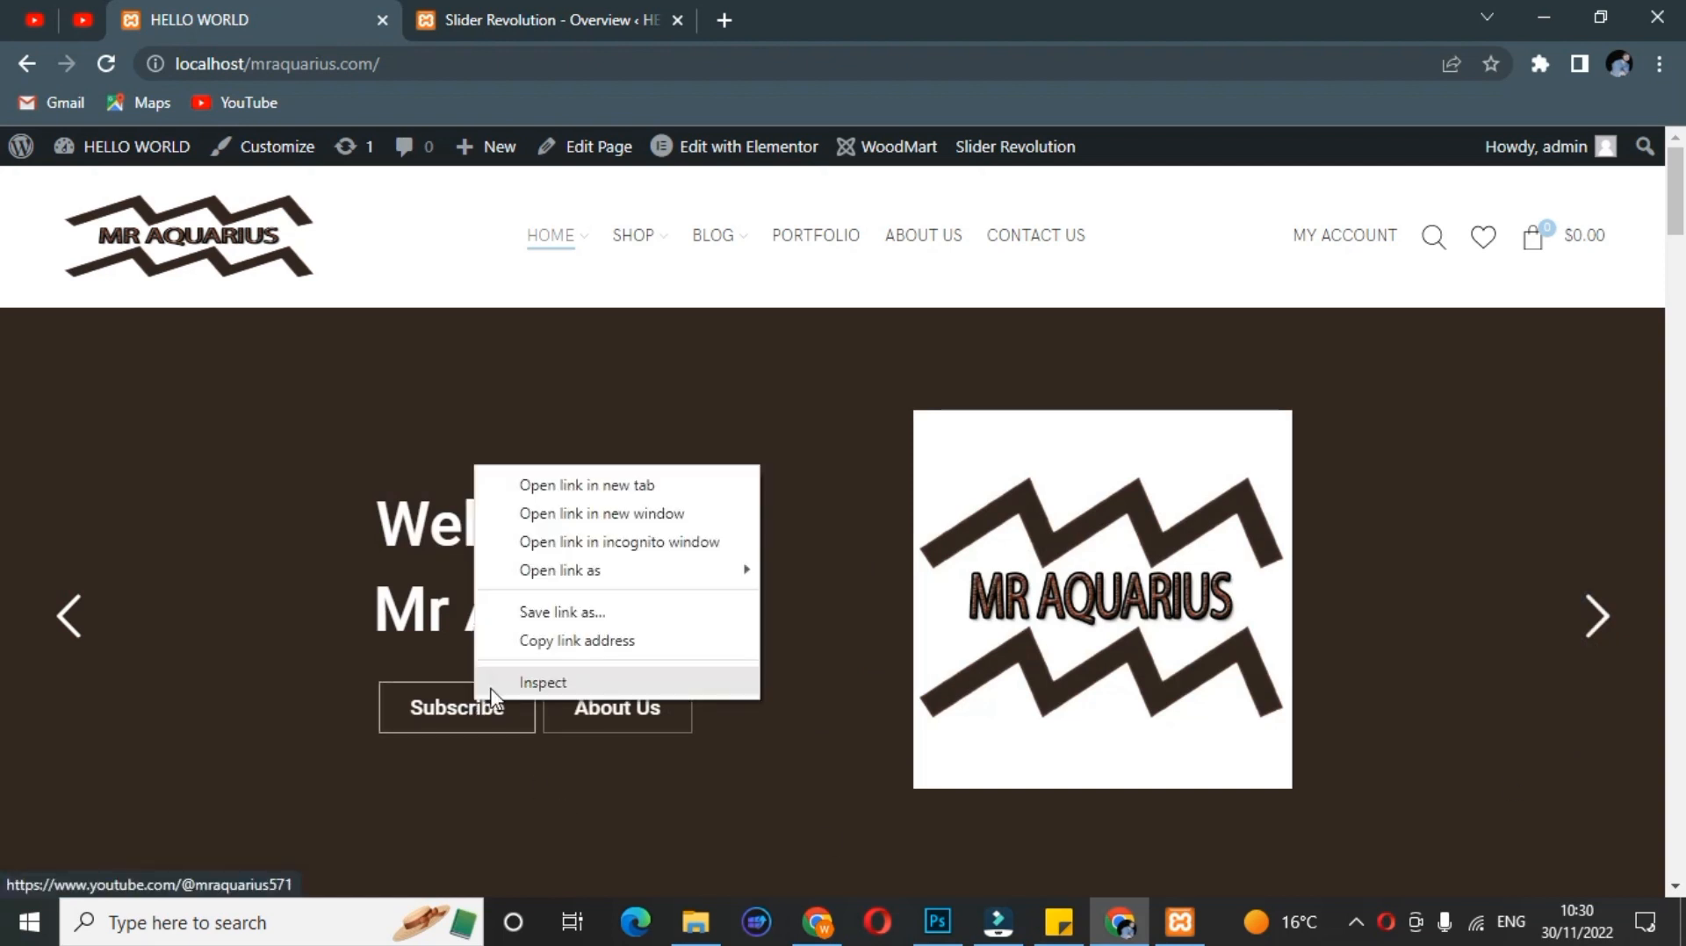
{"action": "left_click", "coordinate": [566, 482]}
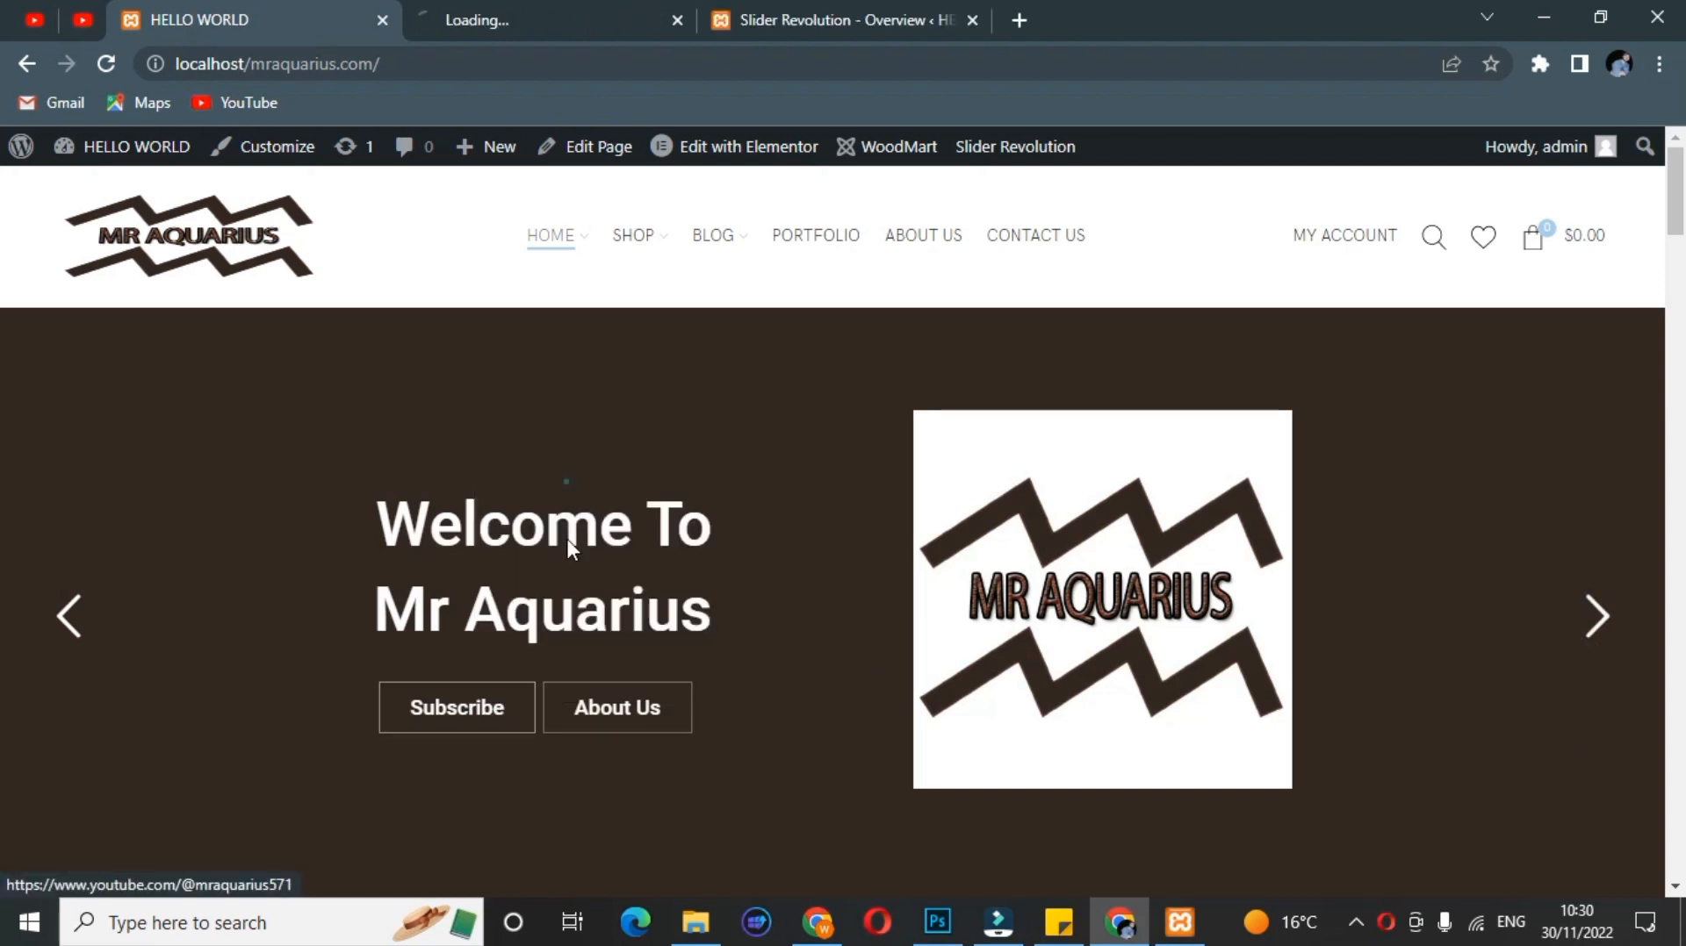
{"action": "right_click", "coordinate": [619, 705]}
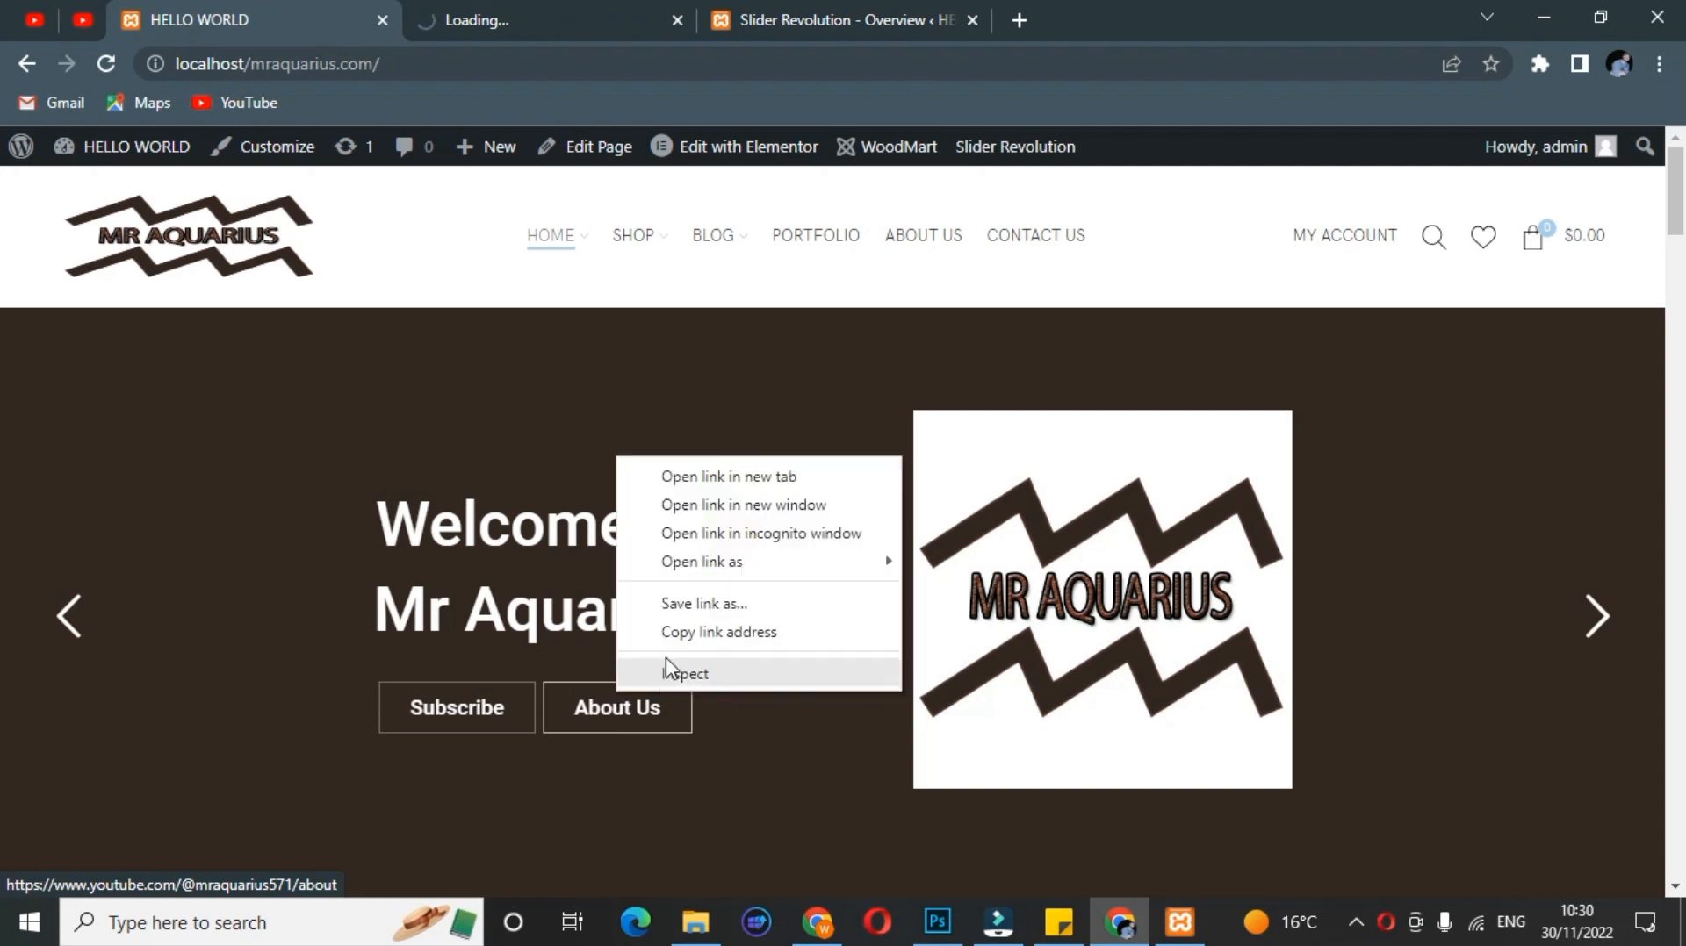
{"action": "left_click", "coordinate": [756, 476]}
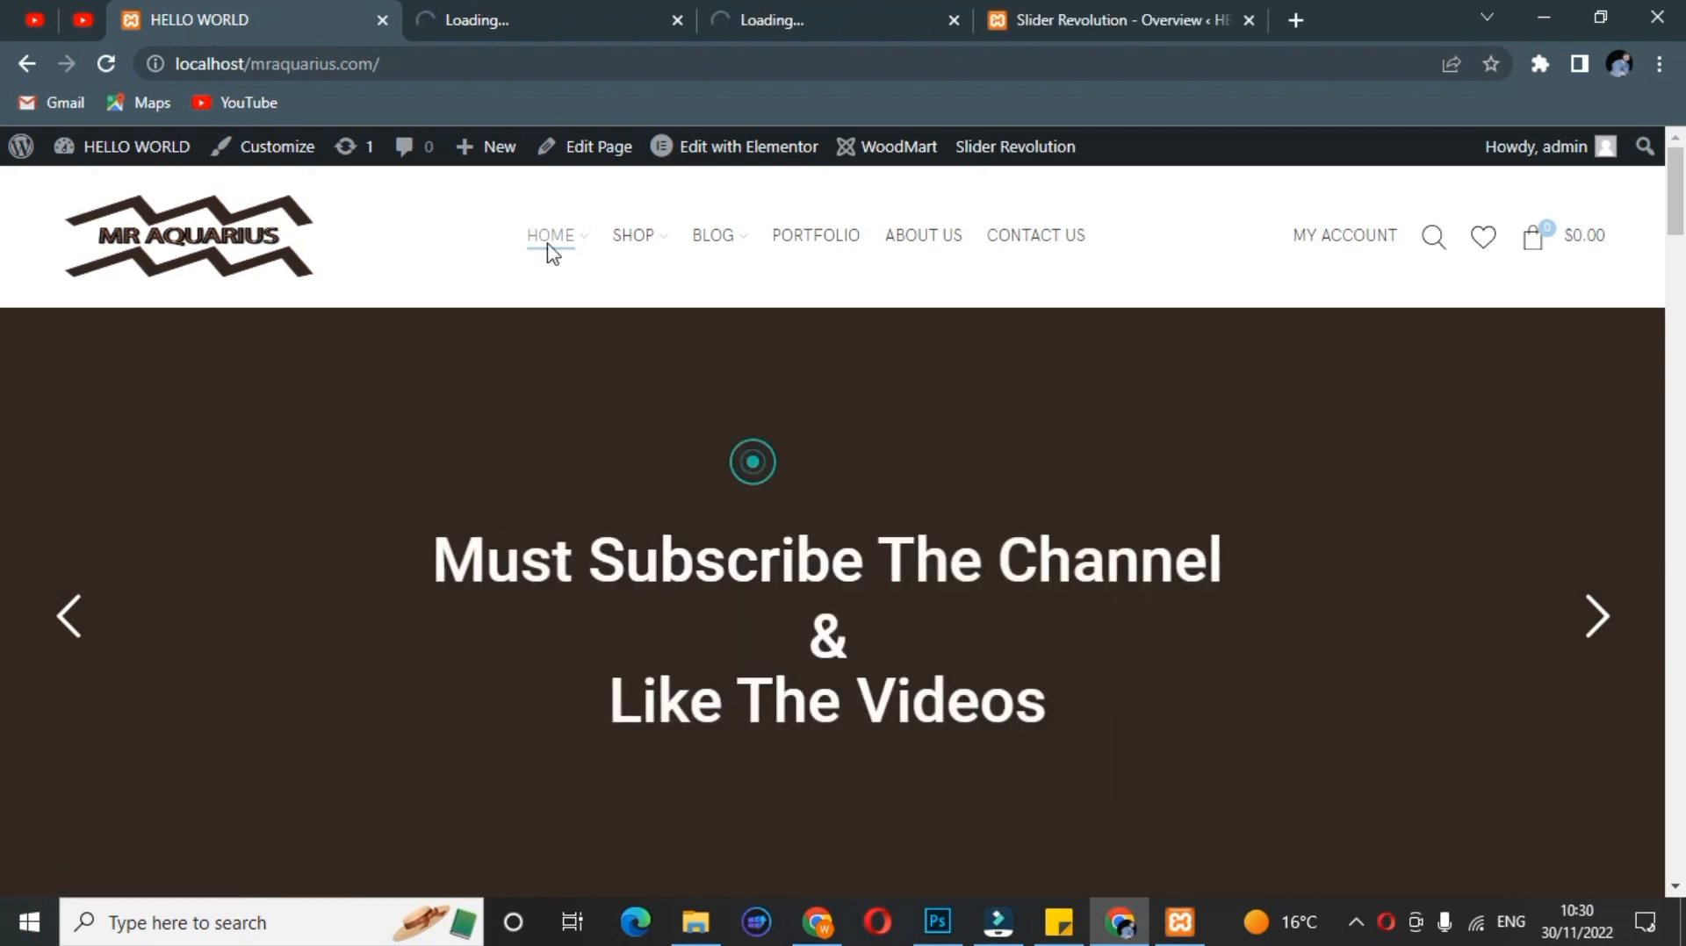
Step: Check the opened YouTube channel page and its About page, and return to the site's home page
{"action": "left_click", "coordinate": [567, 12]}
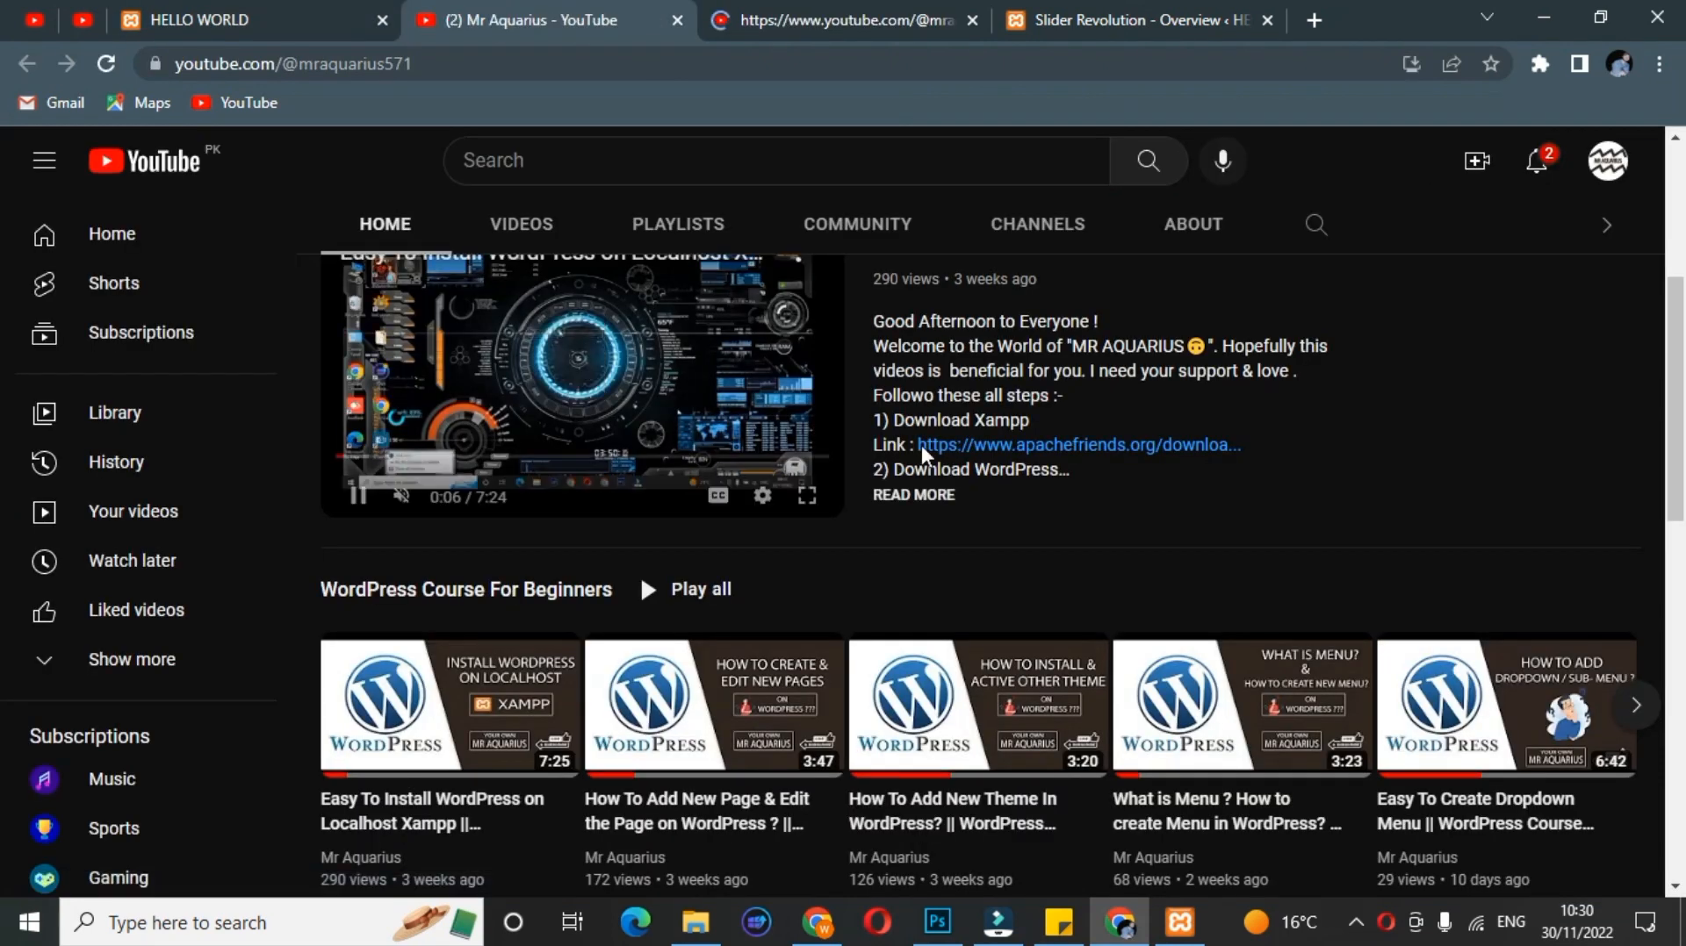
{"action": "left_click", "coordinate": [857, 12]}
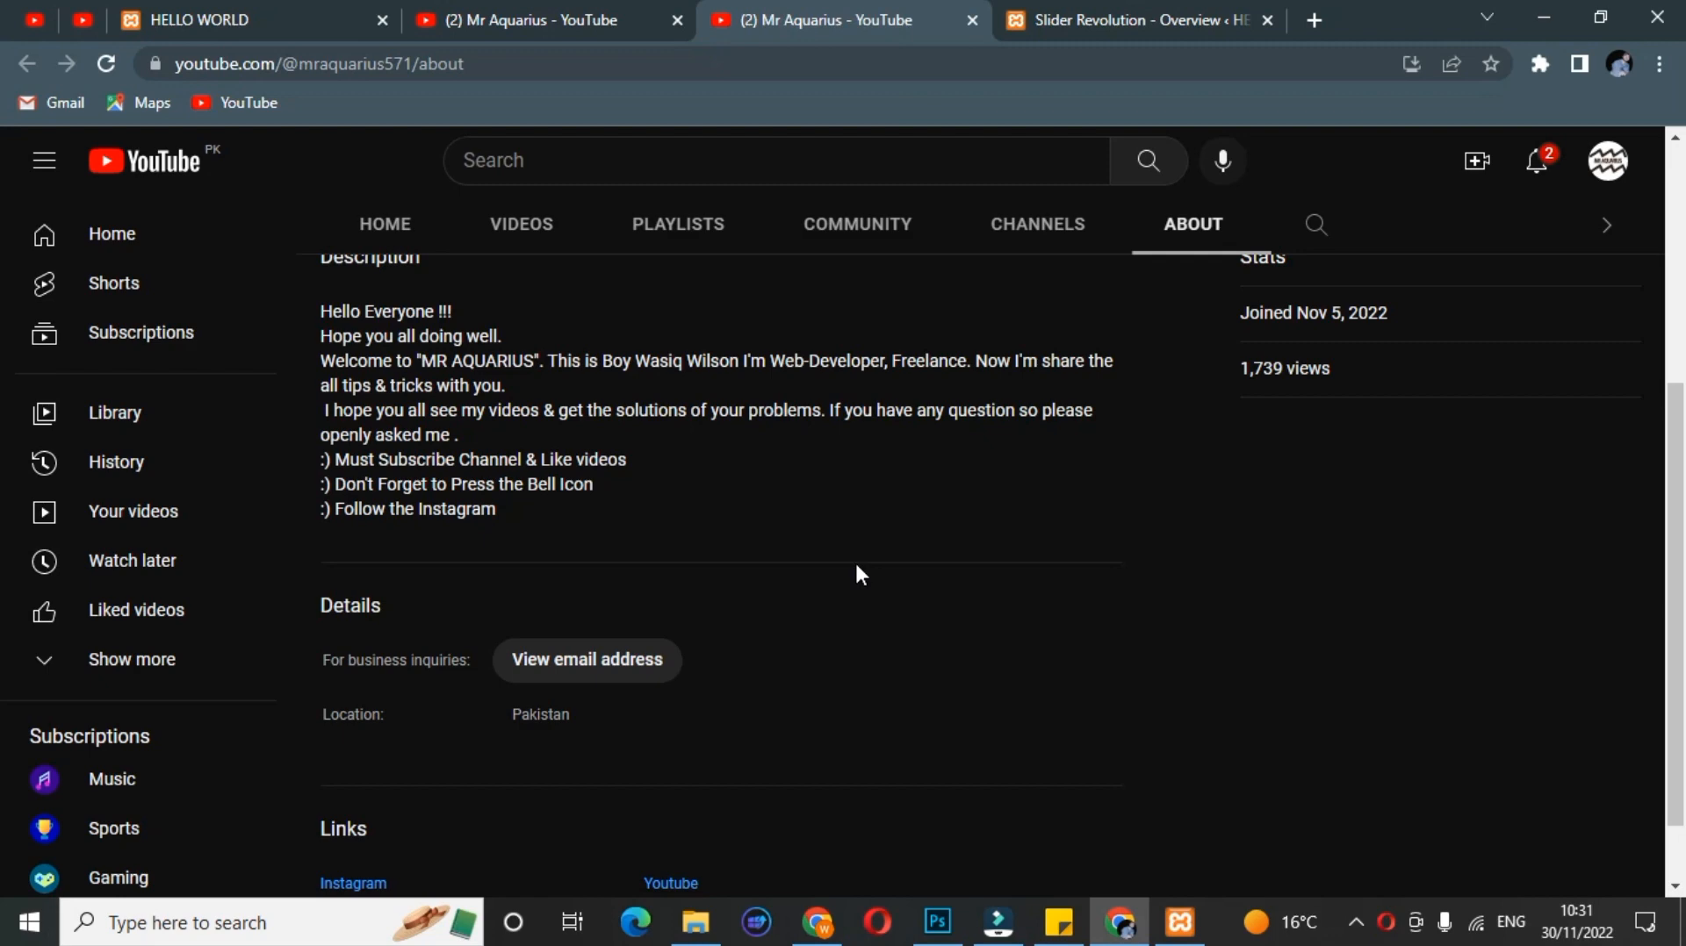
{"action": "scroll", "coordinate": [857, 567], "scroll_direction": "down", "scroll_amount": 1}
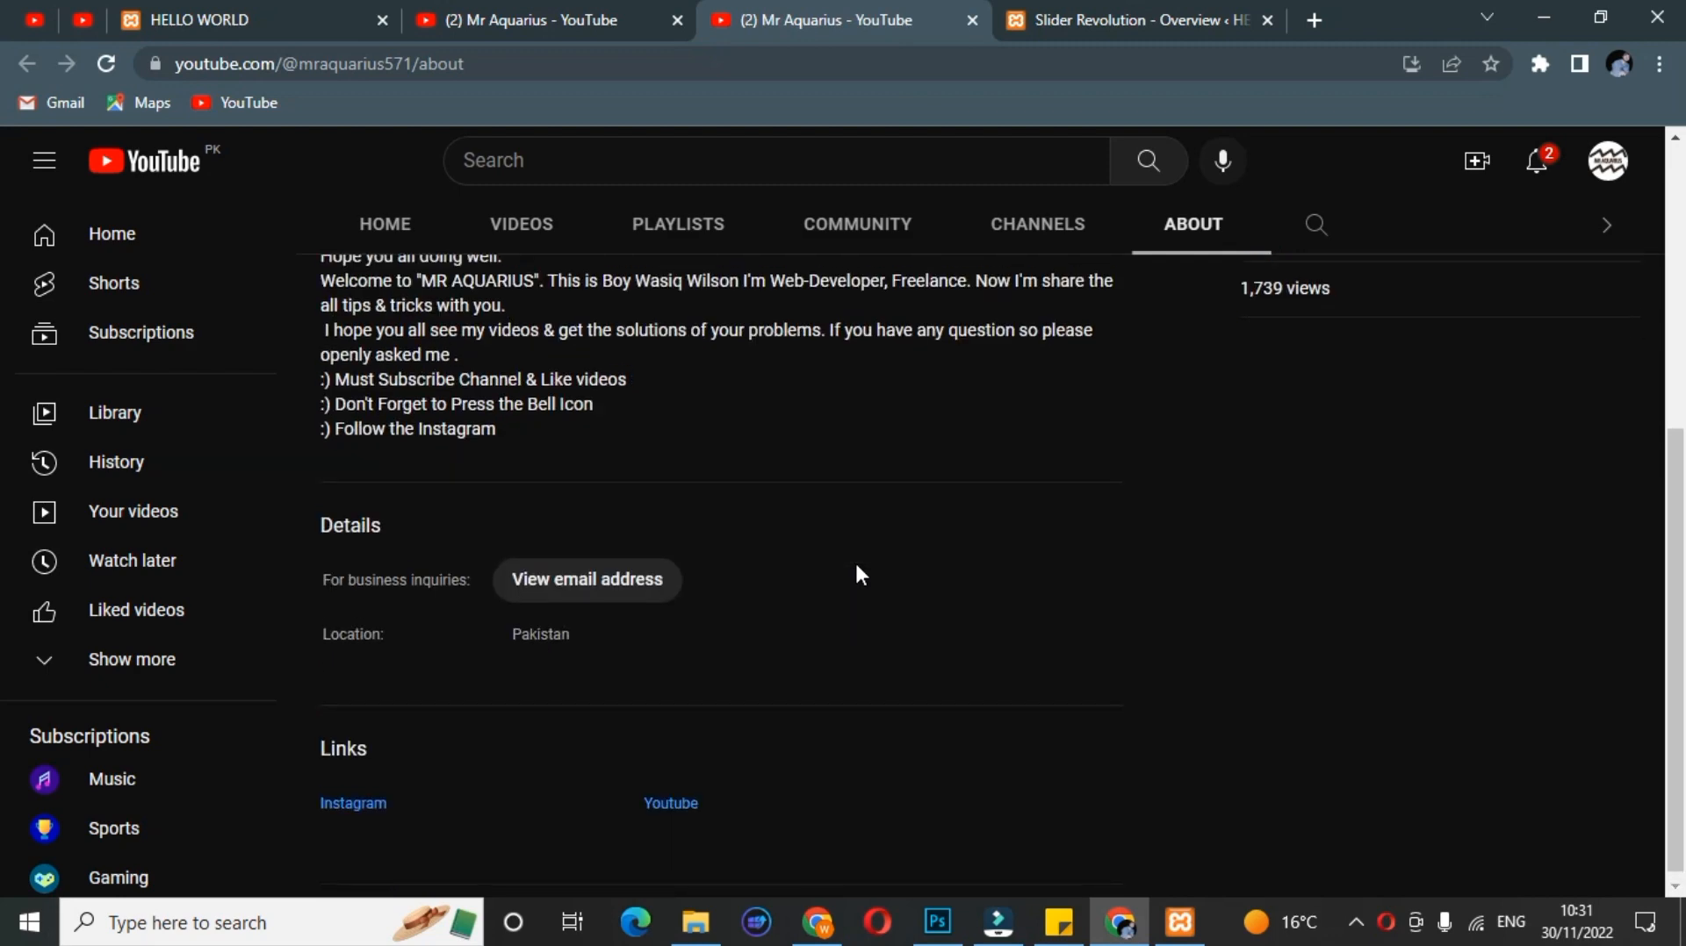
{"action": "scroll", "coordinate": [855, 565], "scroll_direction": "up", "scroll_amount": 2}
{"action": "left_click", "coordinate": [319, 33]}
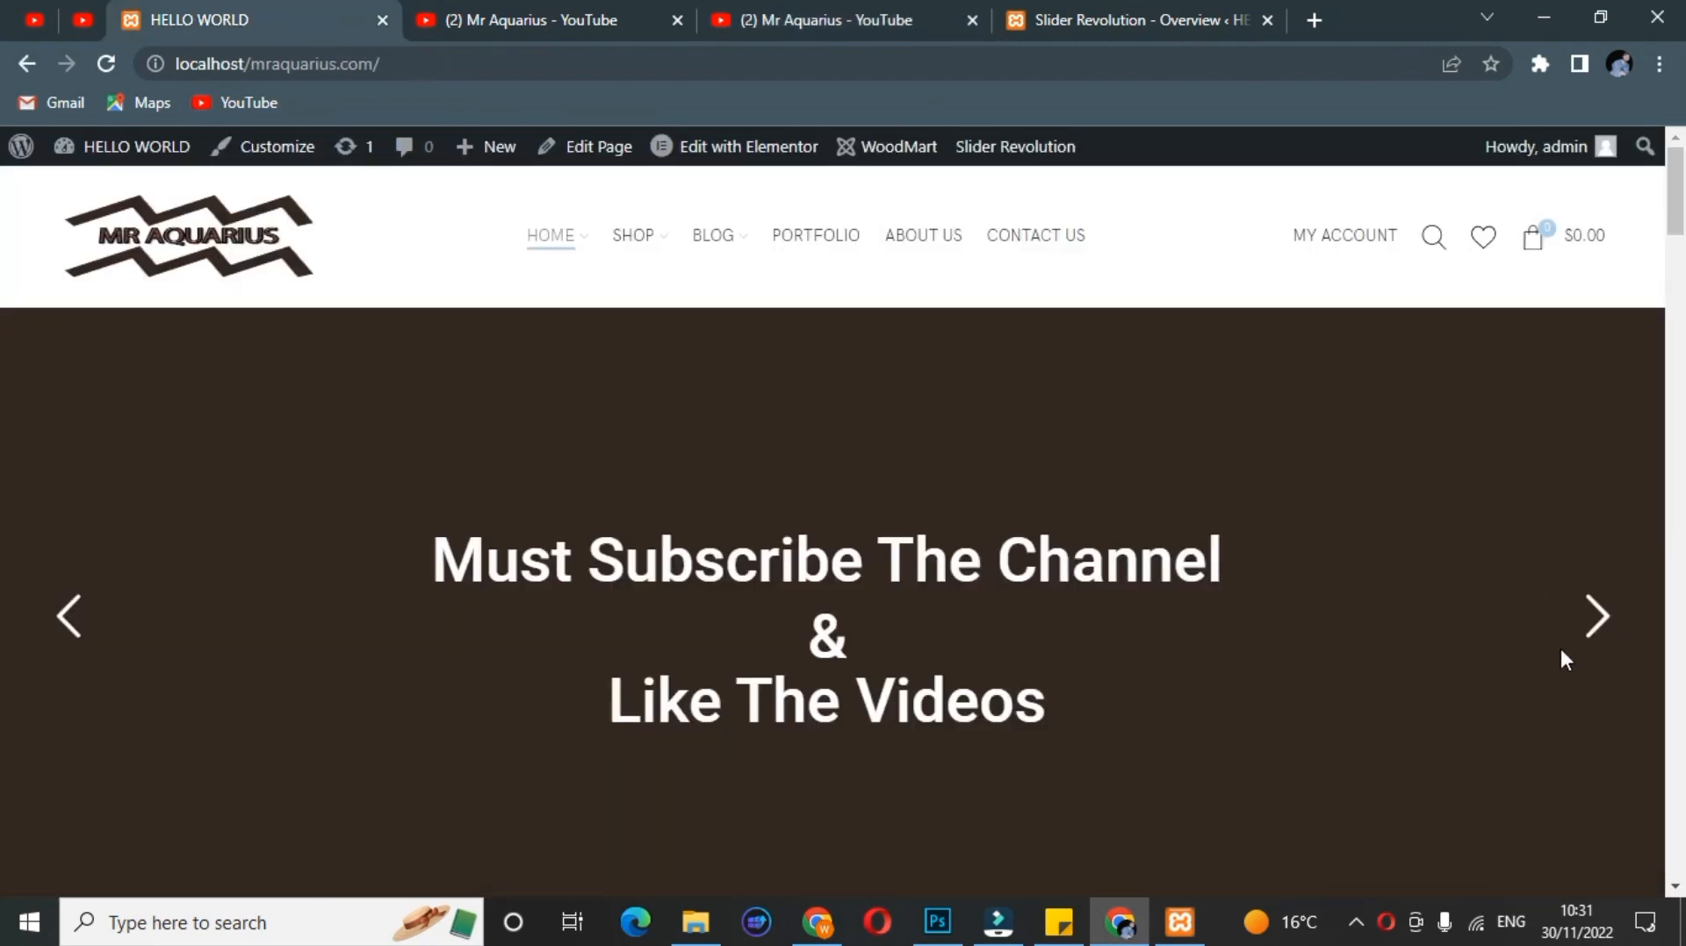